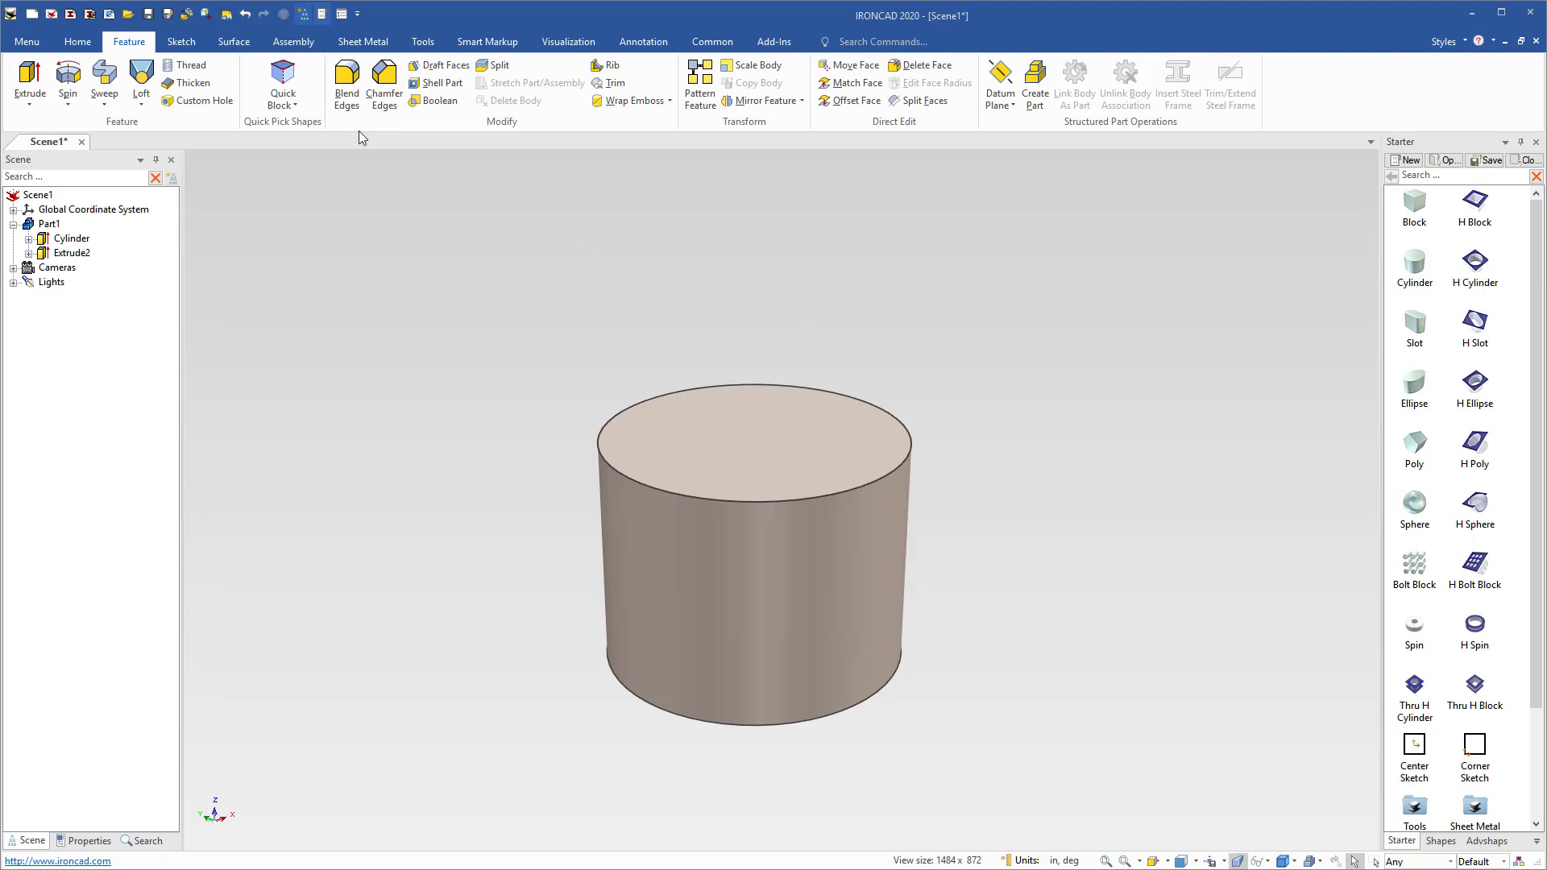
# - Start a 2D sketch on the cylinder's top face, placed at the centre point of the face
pyautogui.click(181, 42)
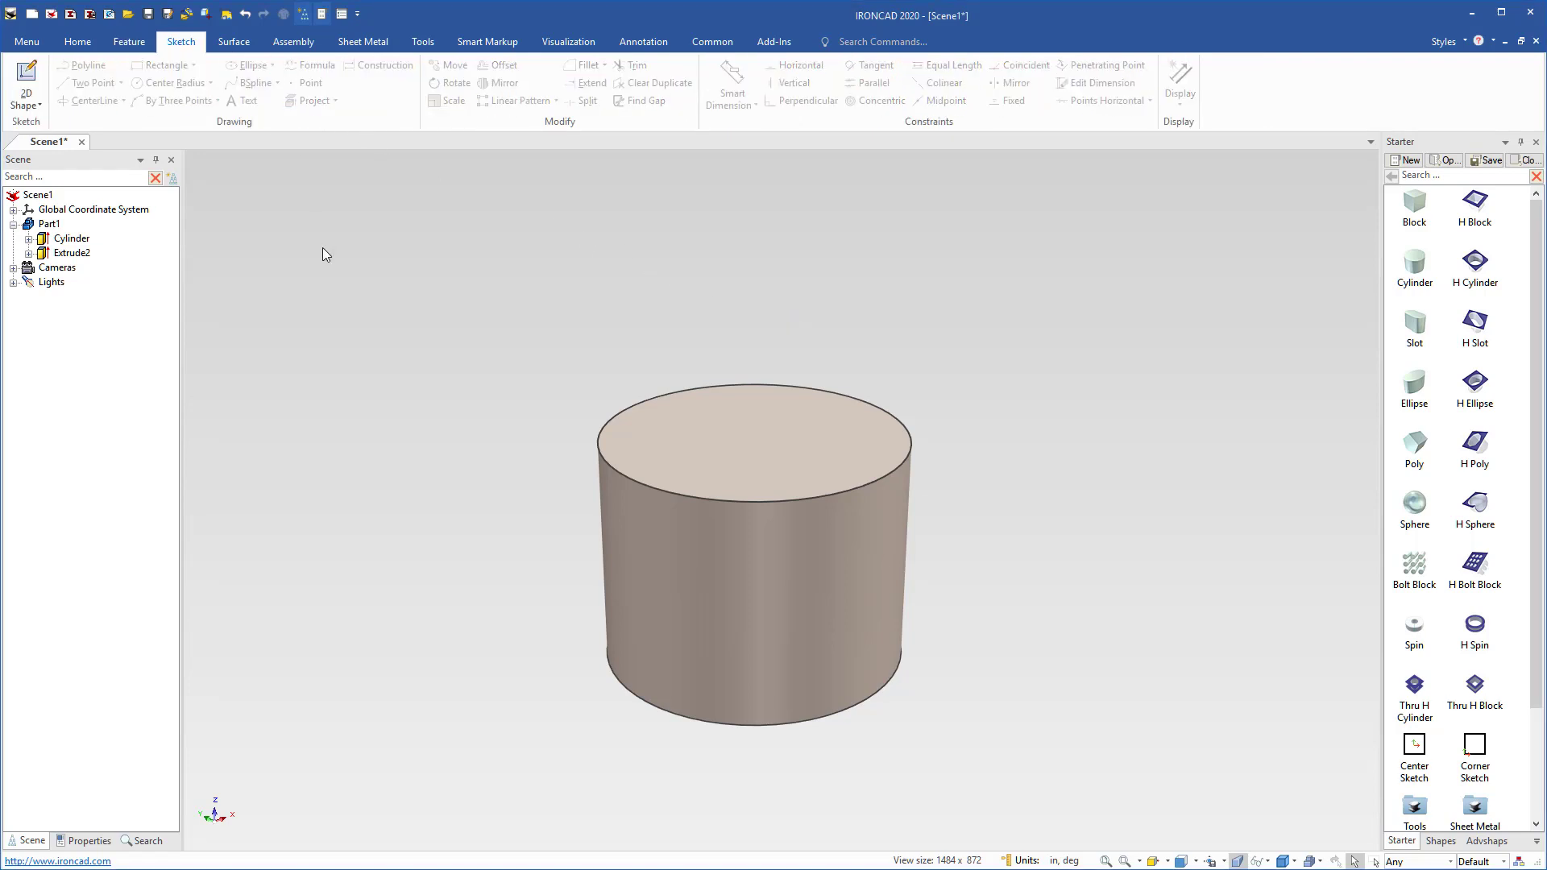
pyautogui.click(24, 78)
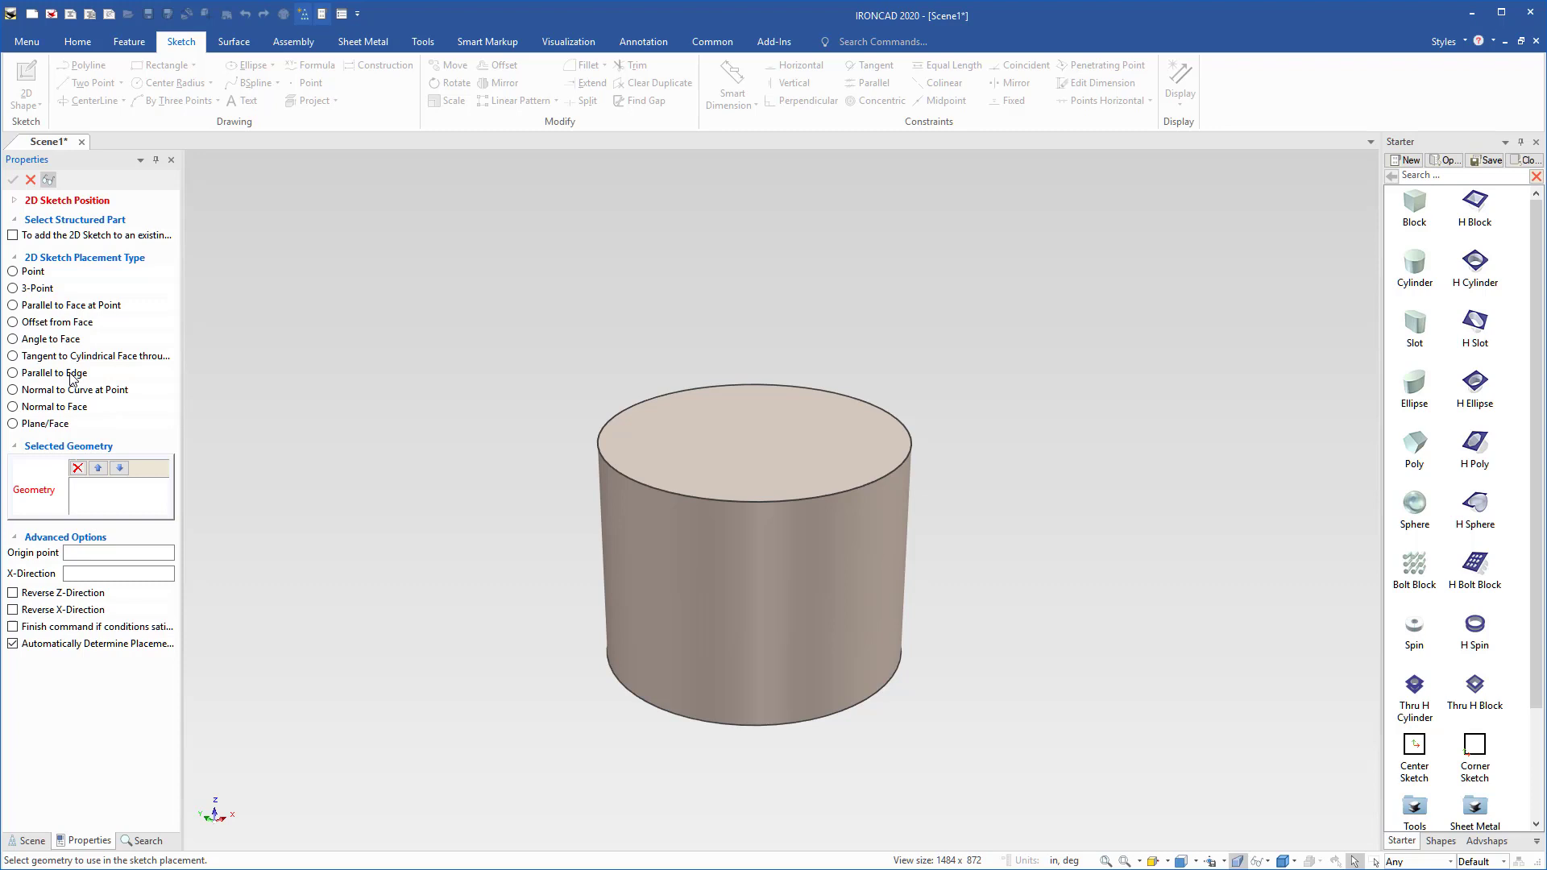
pyautogui.click(755, 438)
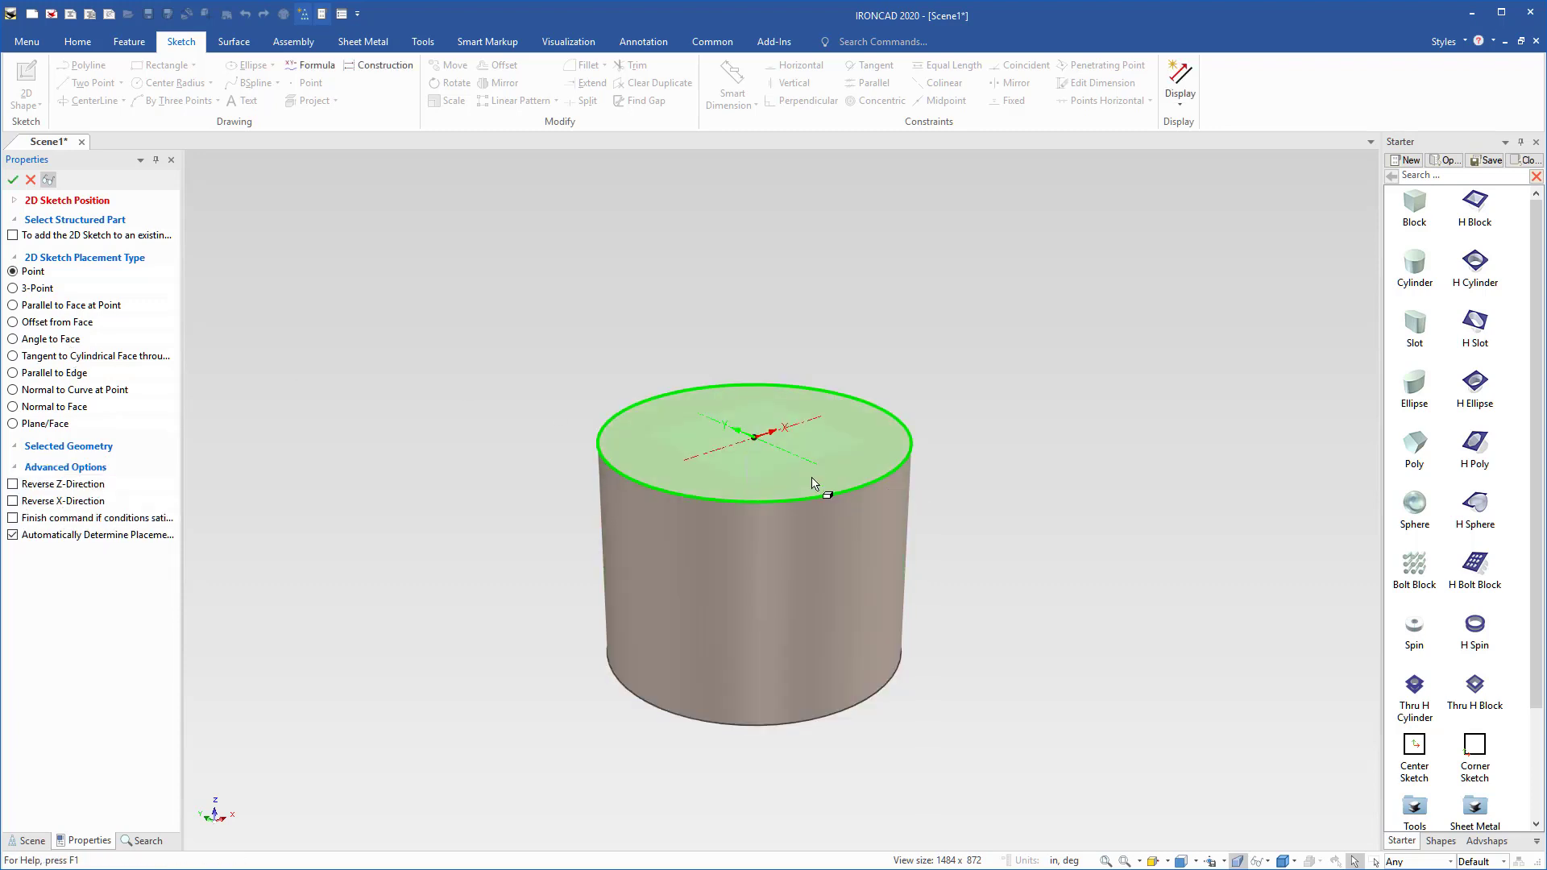
pyautogui.click(13, 179)
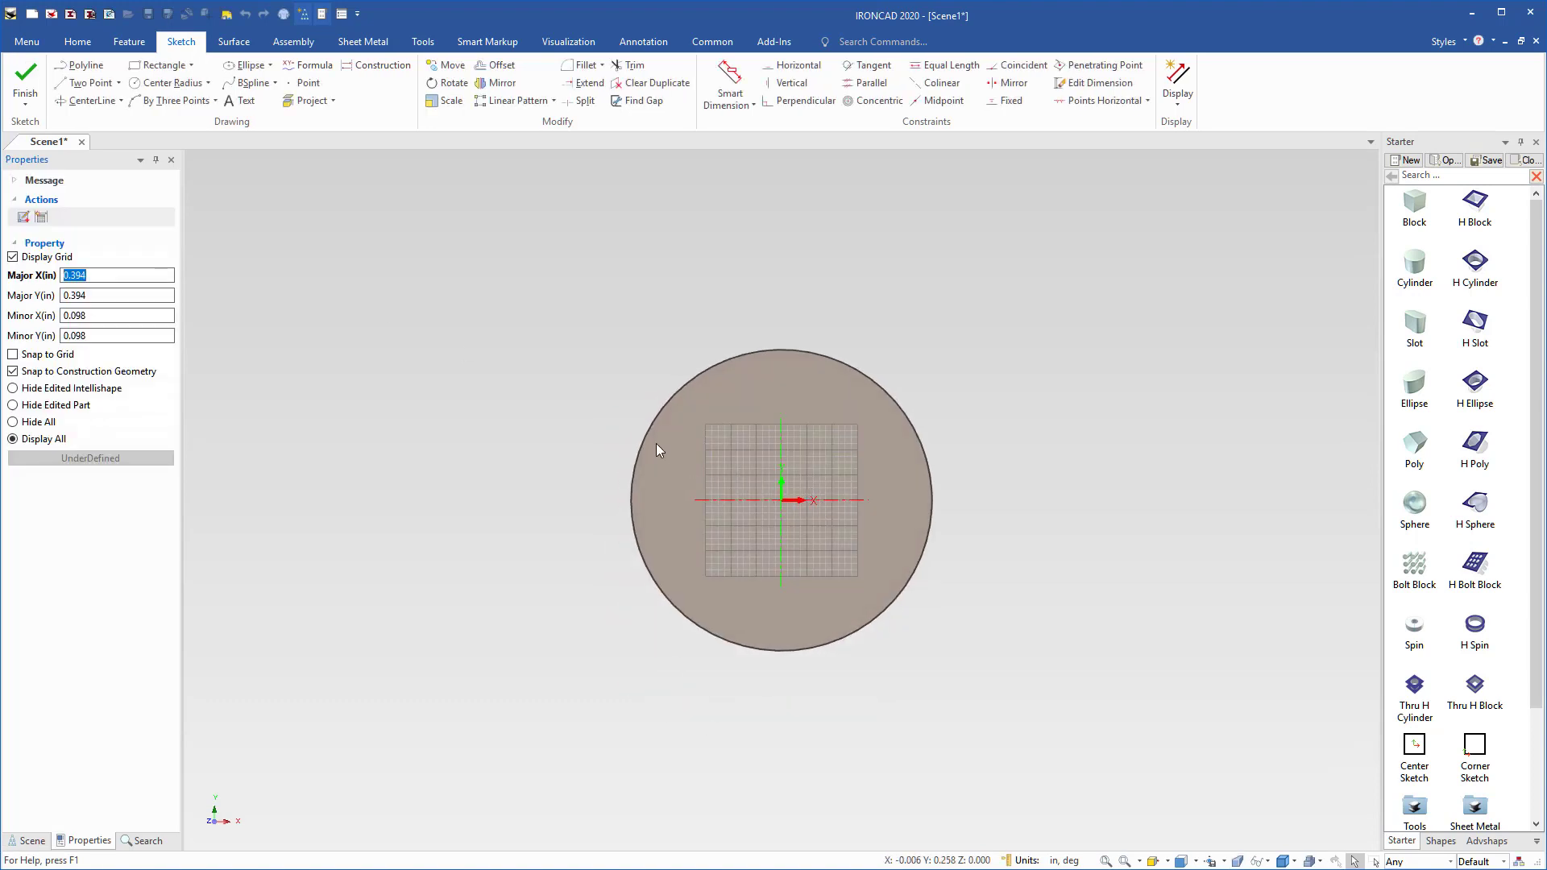
# - Add the sketch text "IronCAD" with a height of 0.5 in, center-positioned at the sketch origin, and finish the sketch
pyautogui.click(240, 106)
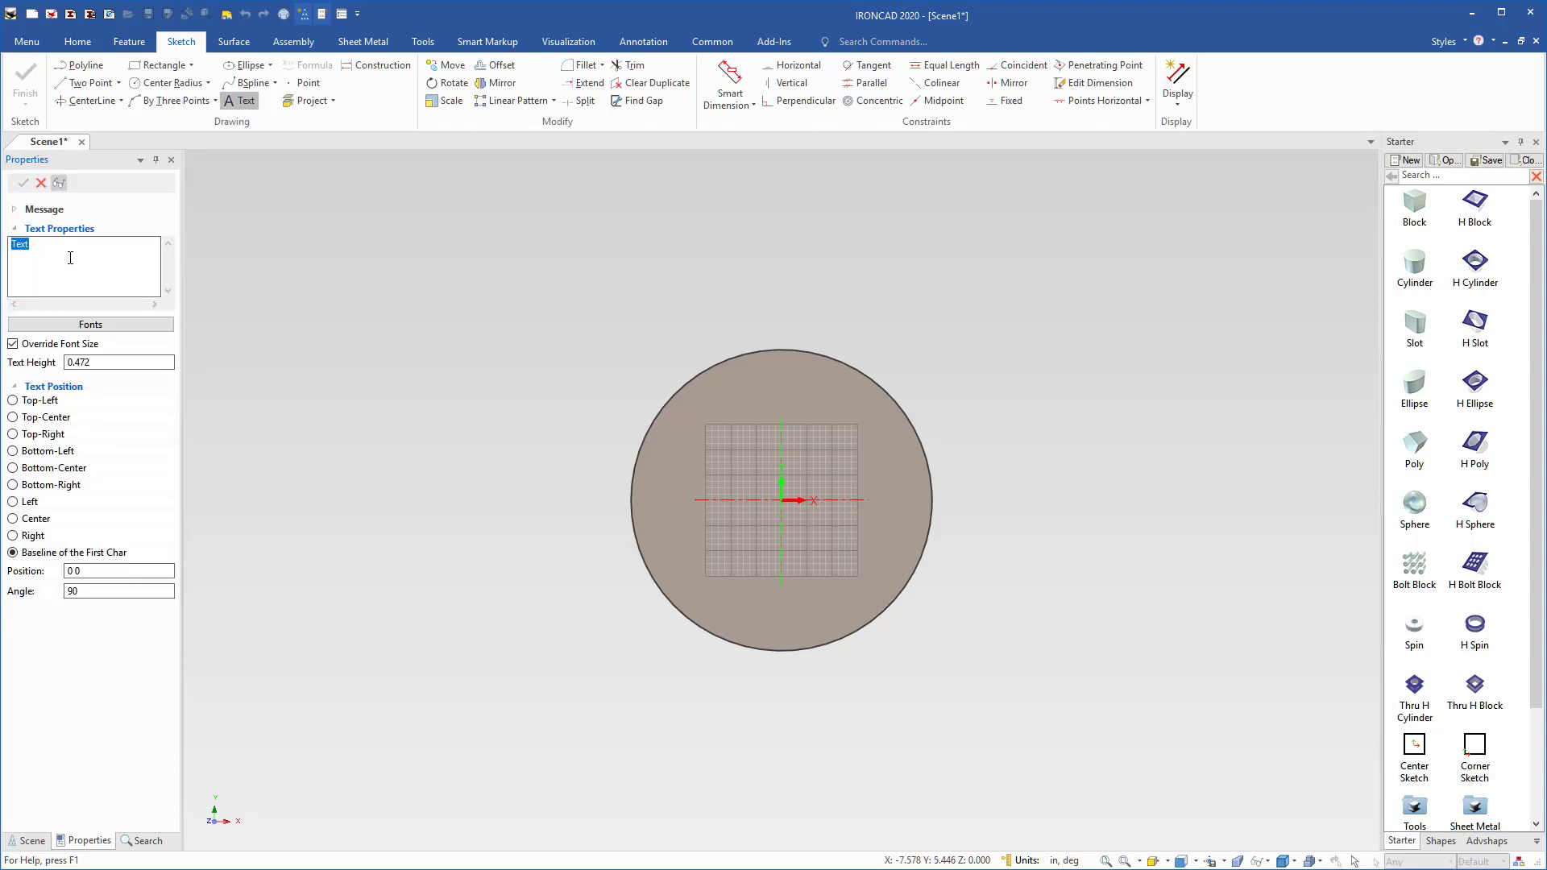
pyautogui.press('BackSpace')
pyautogui.moveTo(95, 361); pyautogui.dragTo(68, 362)
pyautogui.write('.5')
pyautogui.press('Tab')
pyautogui.click(35, 520)
pyautogui.click(781, 500)
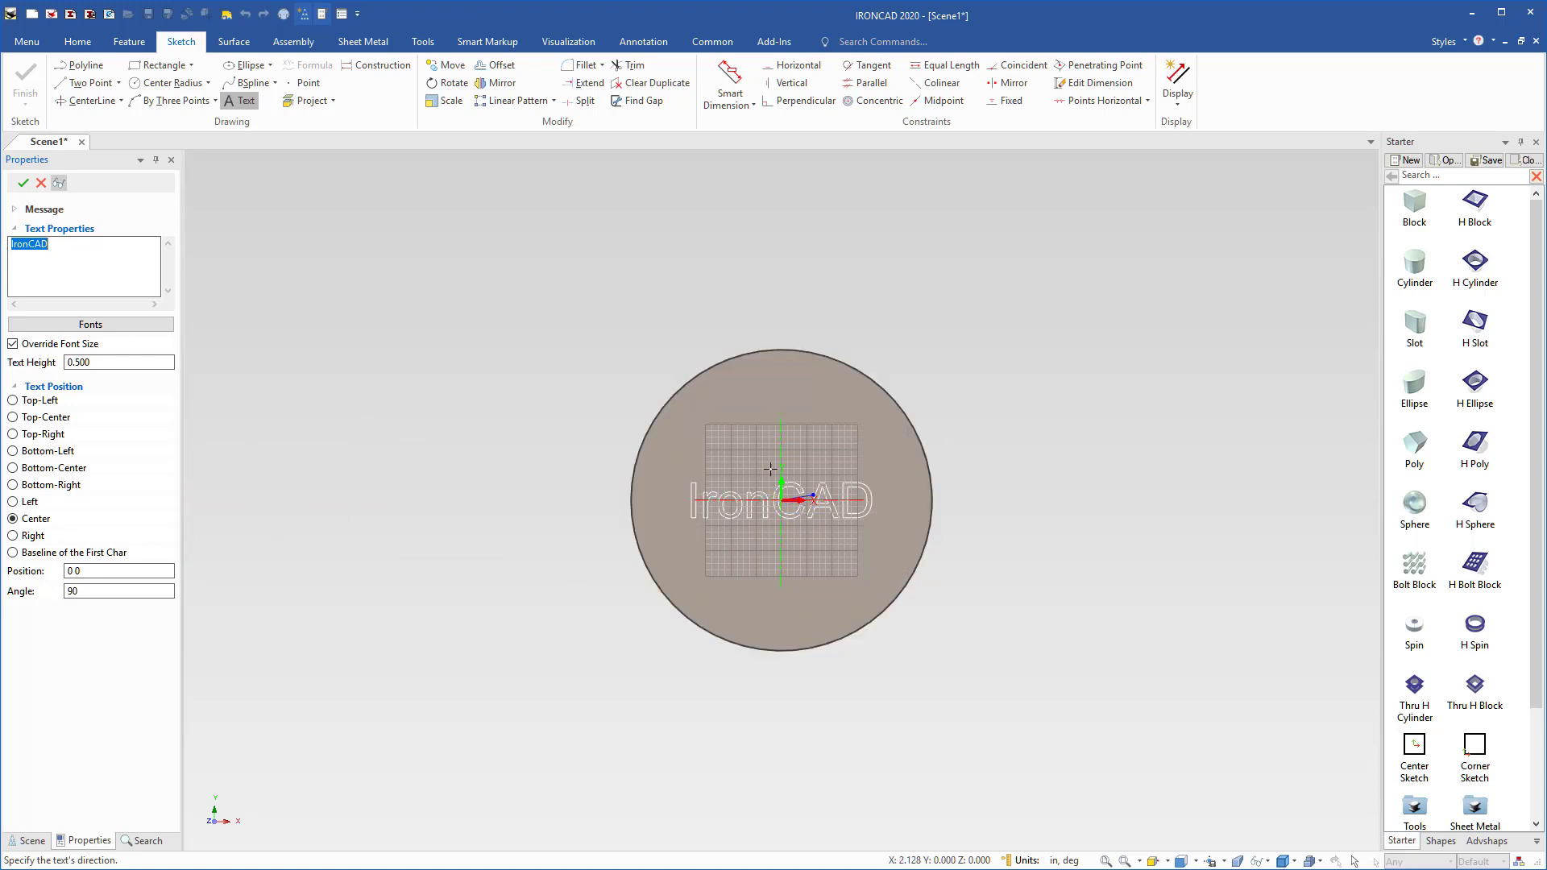
pyautogui.click(25, 187)
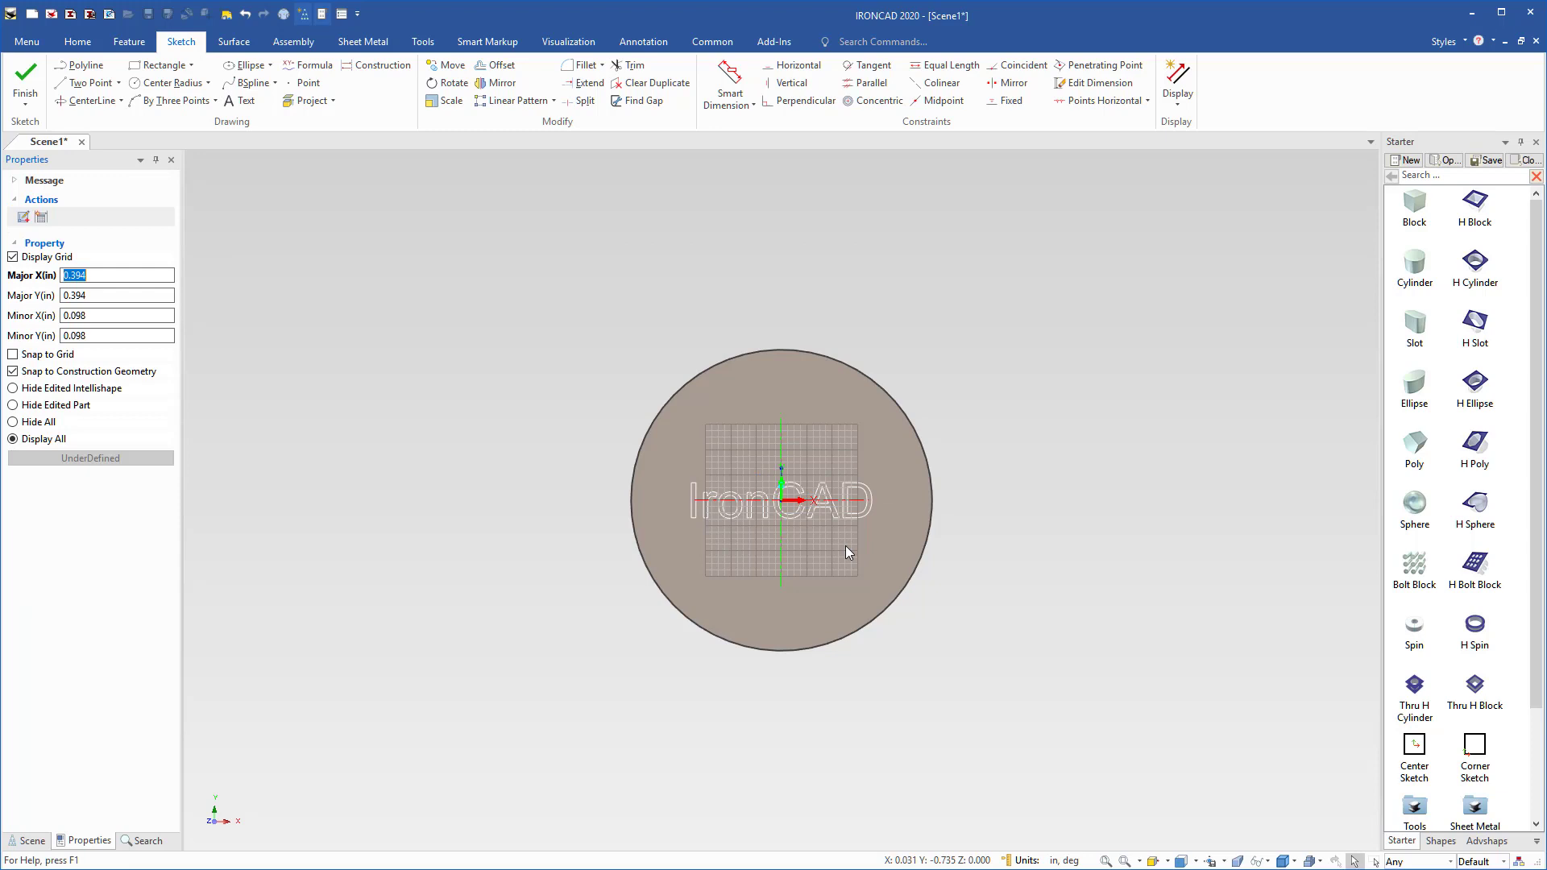
pyautogui.scroll(3, 845, 545)
pyautogui.moveTo(712, 511)
pyautogui.mouseDown(button='middle')
pyautogui.moveTo(749, 445)
pyautogui.moveTo(710, 506)
pyautogui.mouseUp(button='middle')
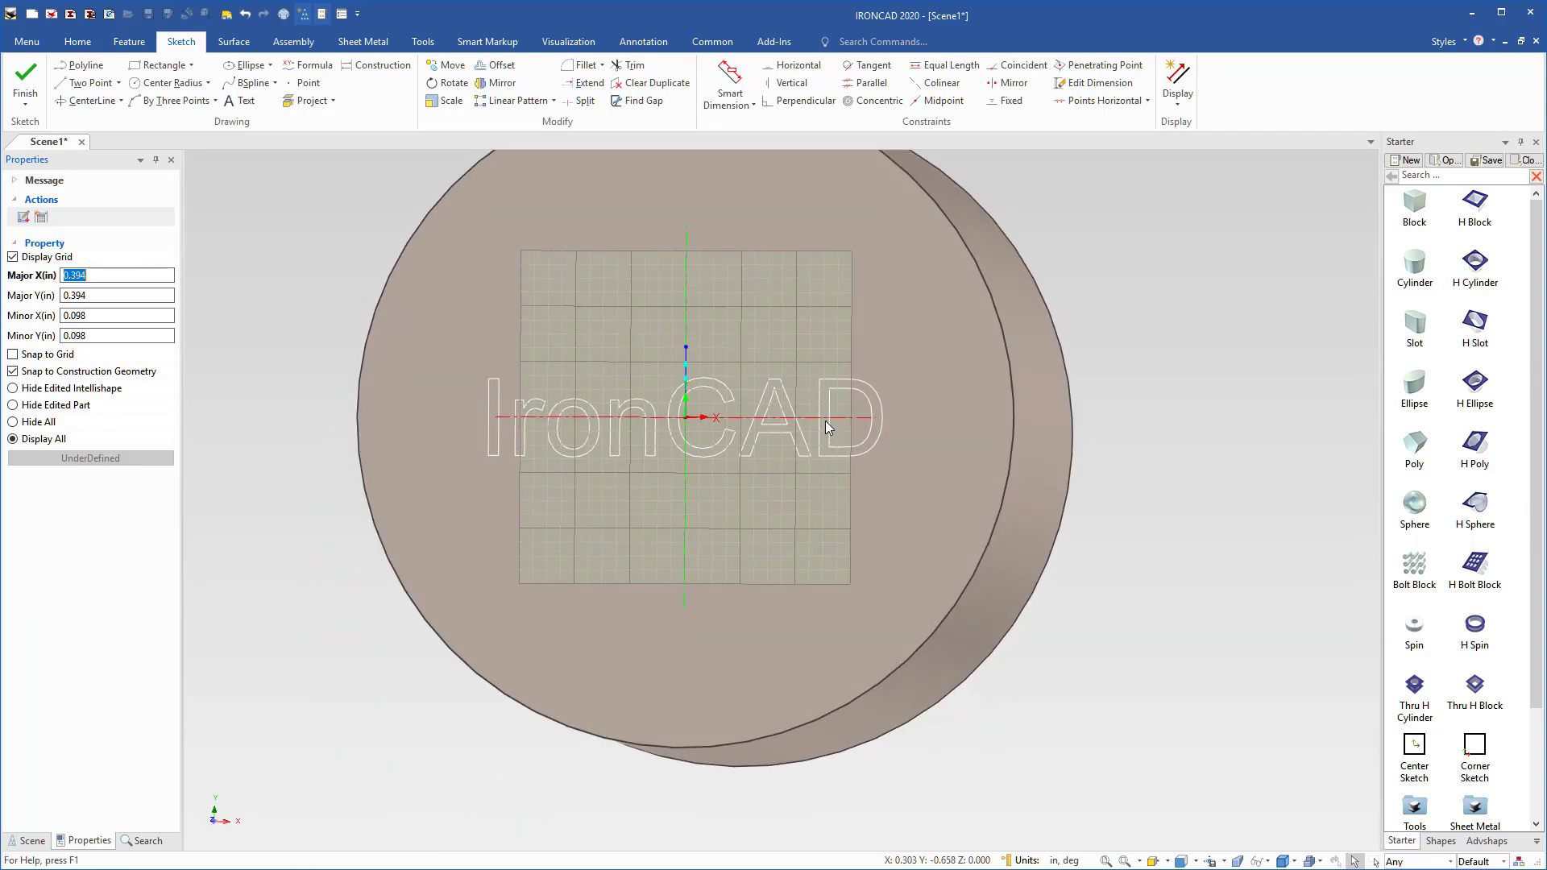
pyautogui.click(25, 74)
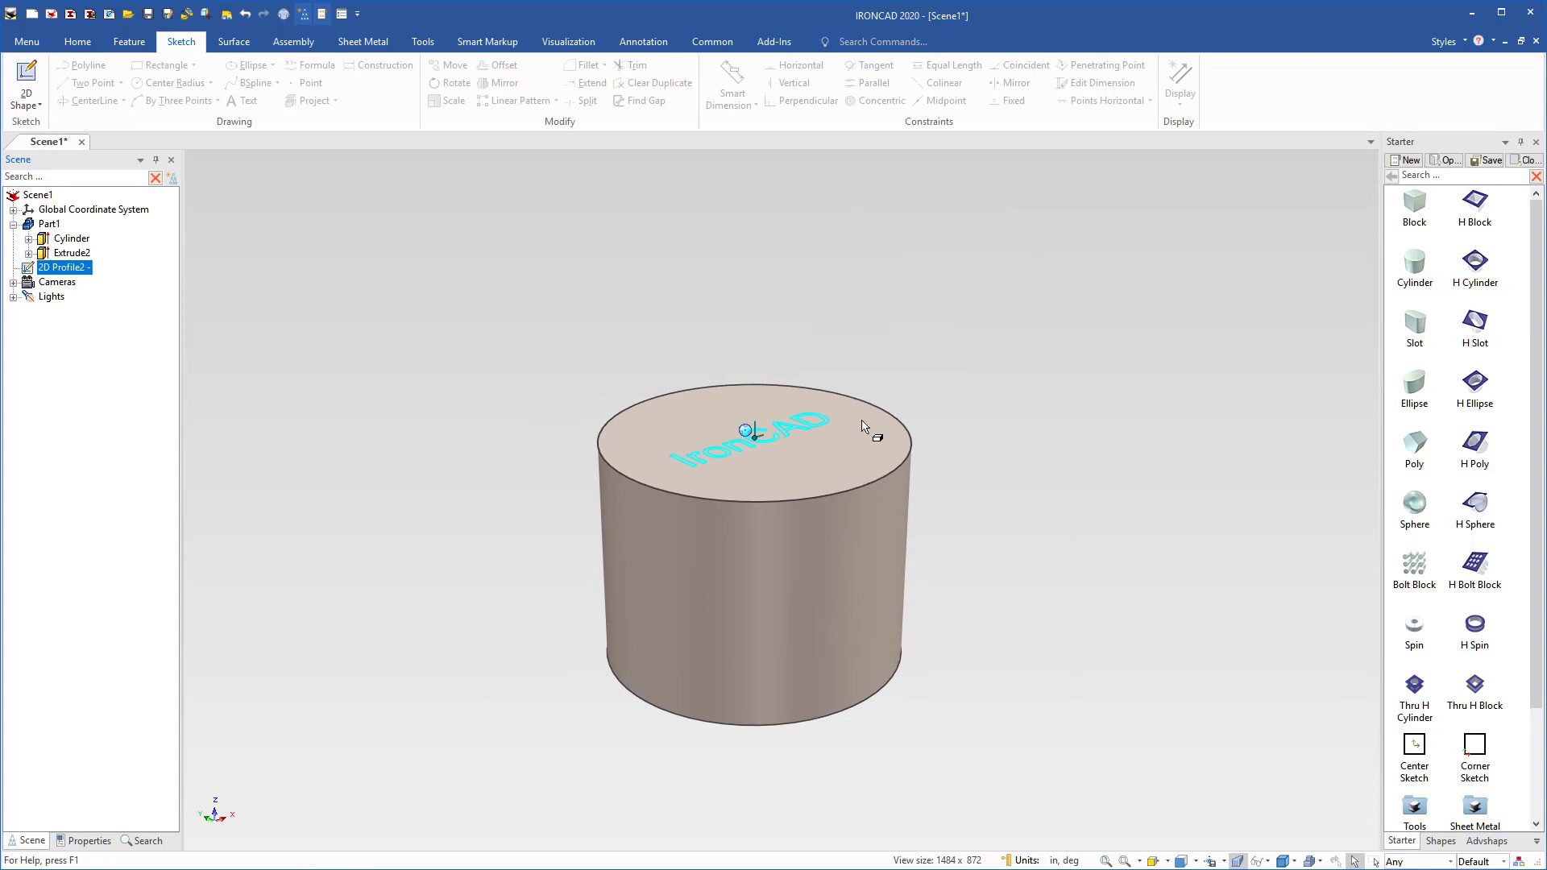
# - Use the TriBall to raise the IronCAD text profile vertically a short distance above the cylinder's top face
pyautogui.scroll(2, 861, 430)
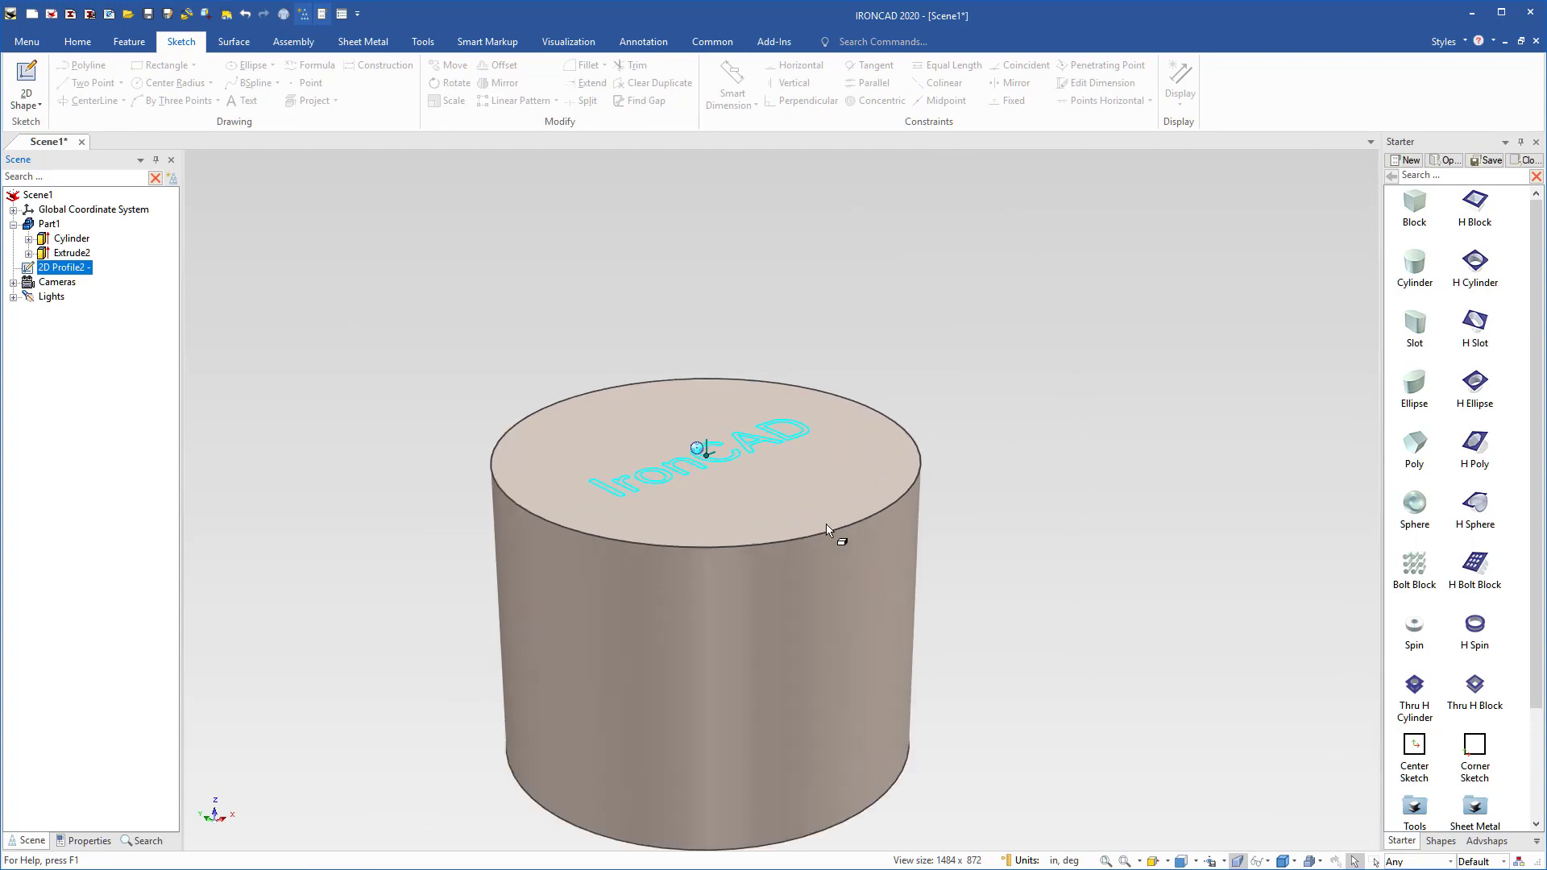
pyautogui.press('F10')
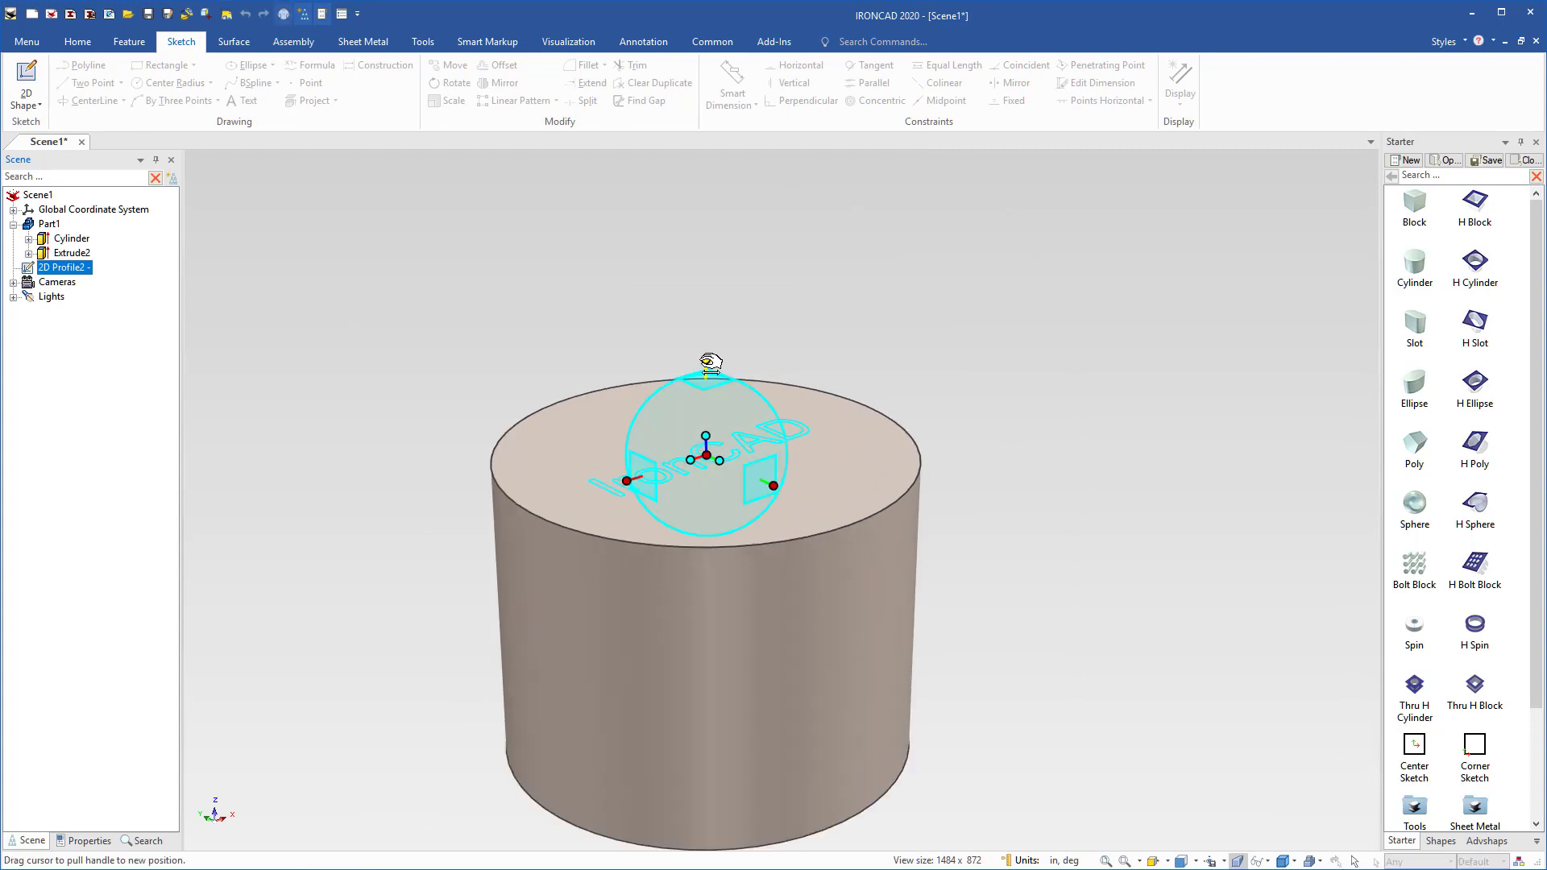
pyautogui.moveTo(708, 360); pyautogui.dragTo(708, 303)
pyautogui.press('F10')
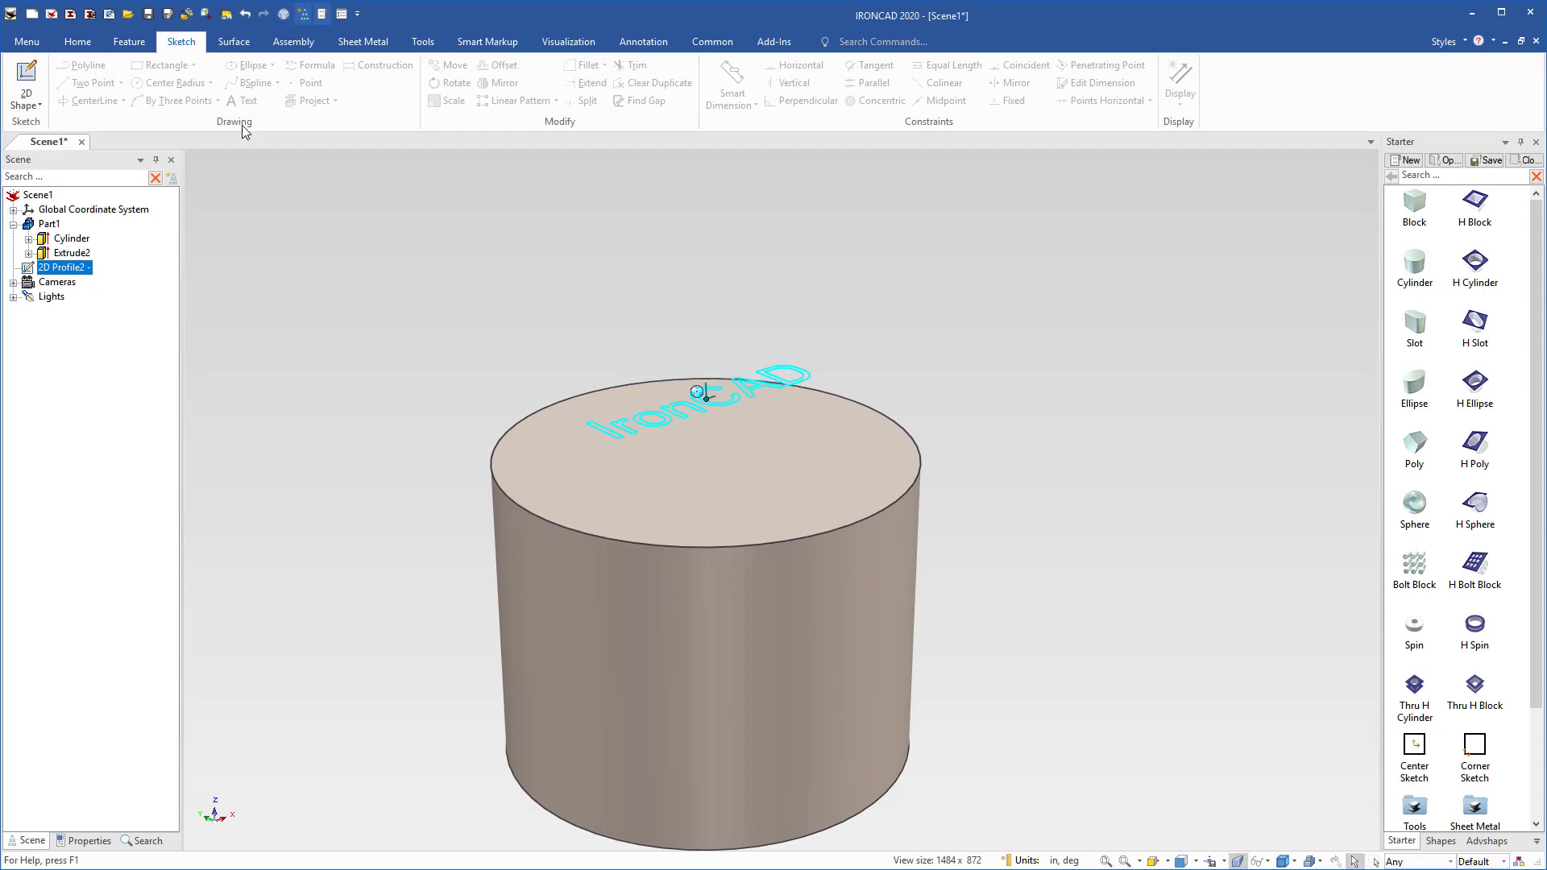
# - Extrude the IronCAD text profile upward as a new standalone part, shortening the extrusion to low raised letters
pyautogui.click(121, 47)
pyautogui.click(30, 81)
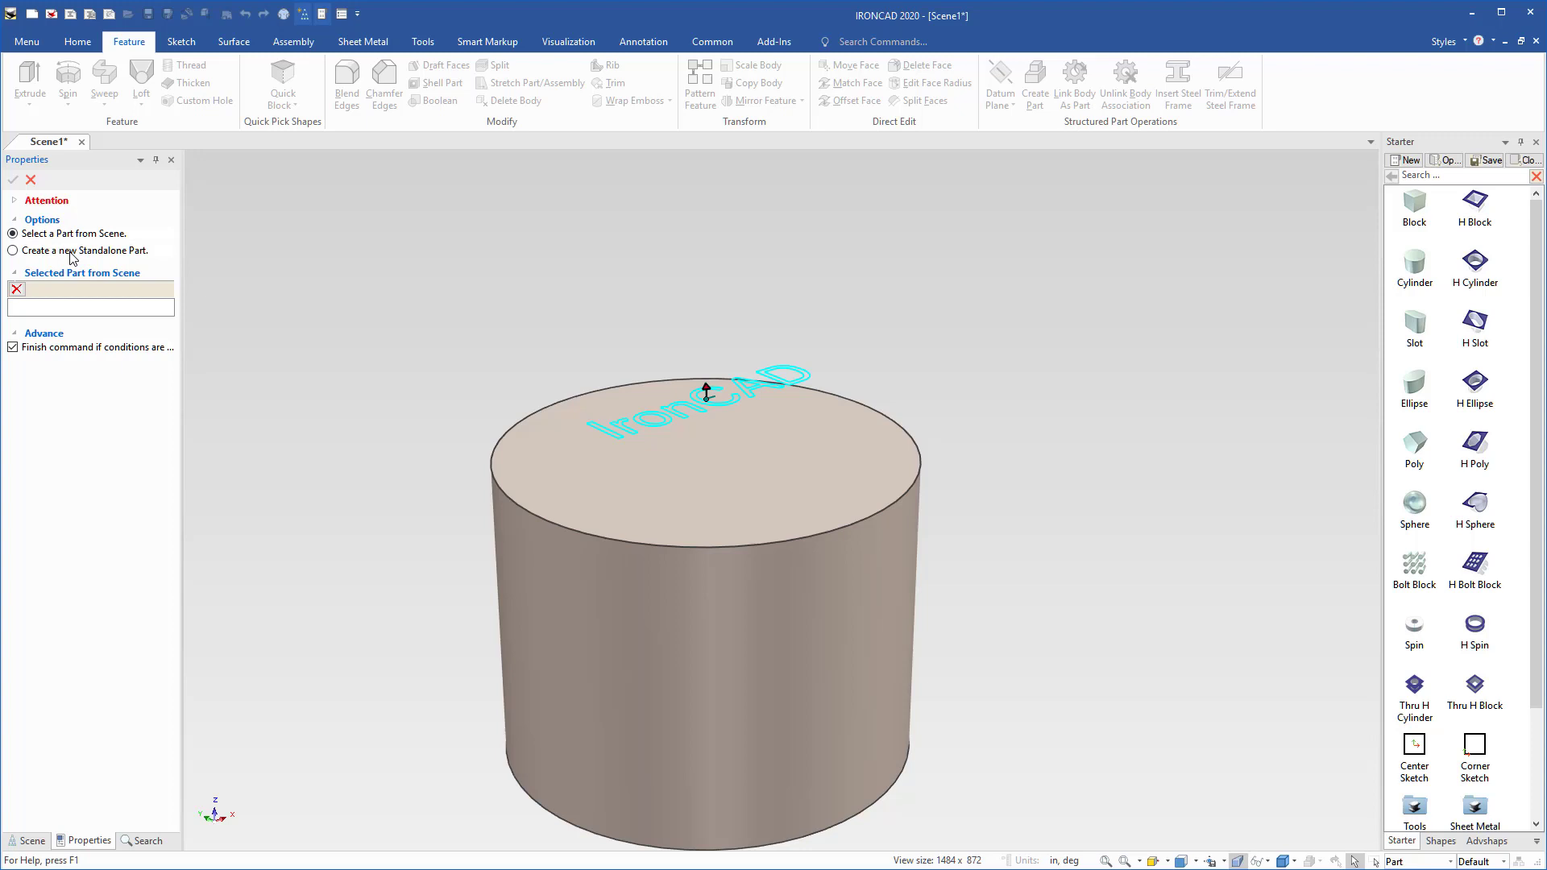
pyautogui.click(13, 250)
pyautogui.click(695, 407)
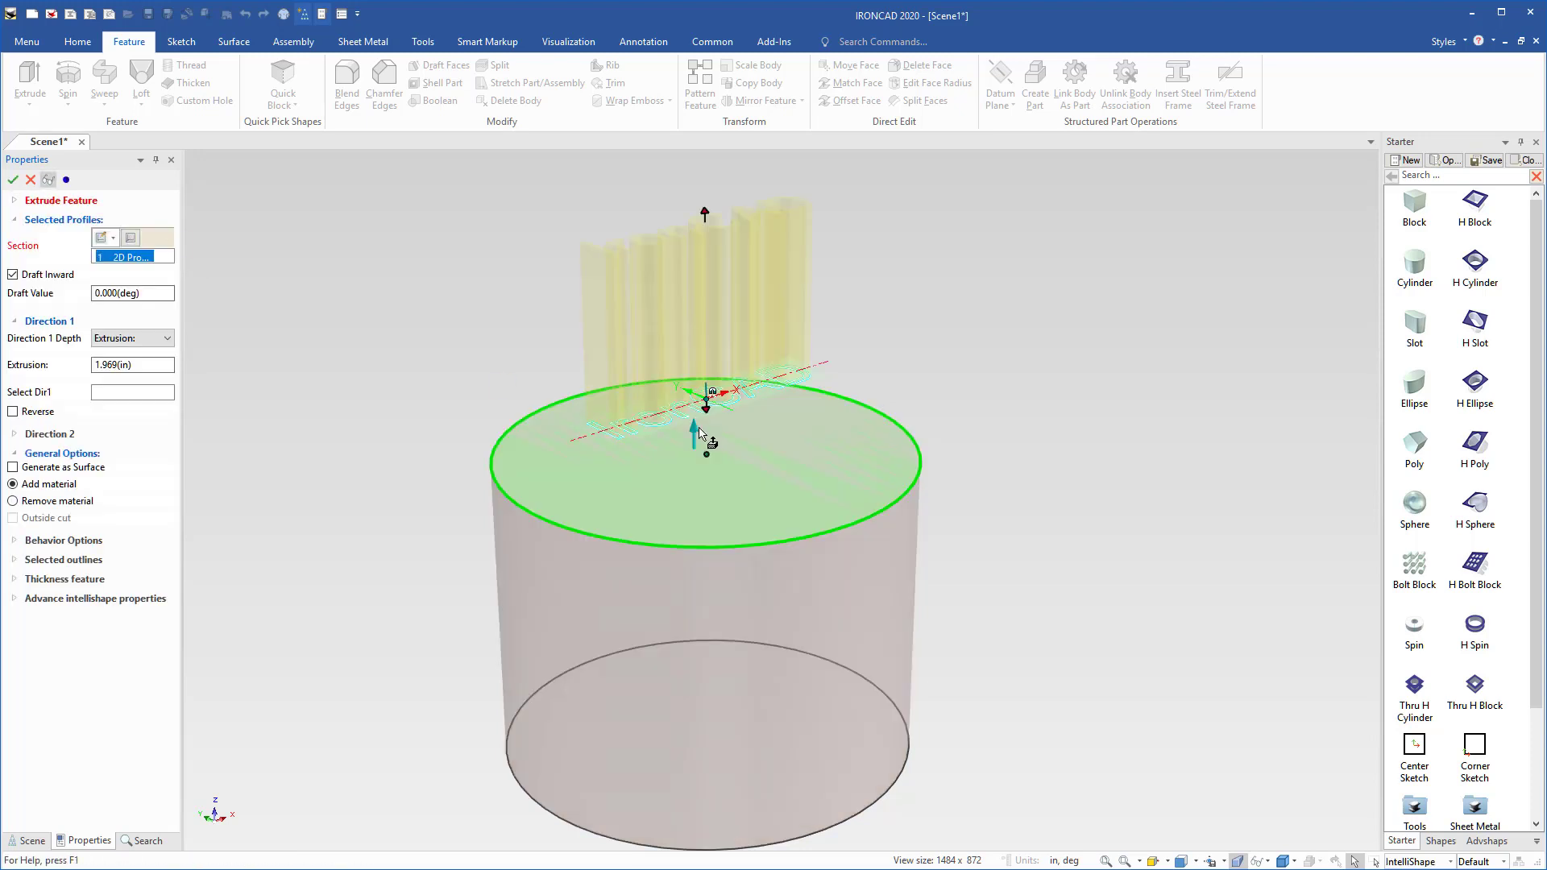
pyautogui.moveTo(705, 215); pyautogui.dragTo(706, 357)
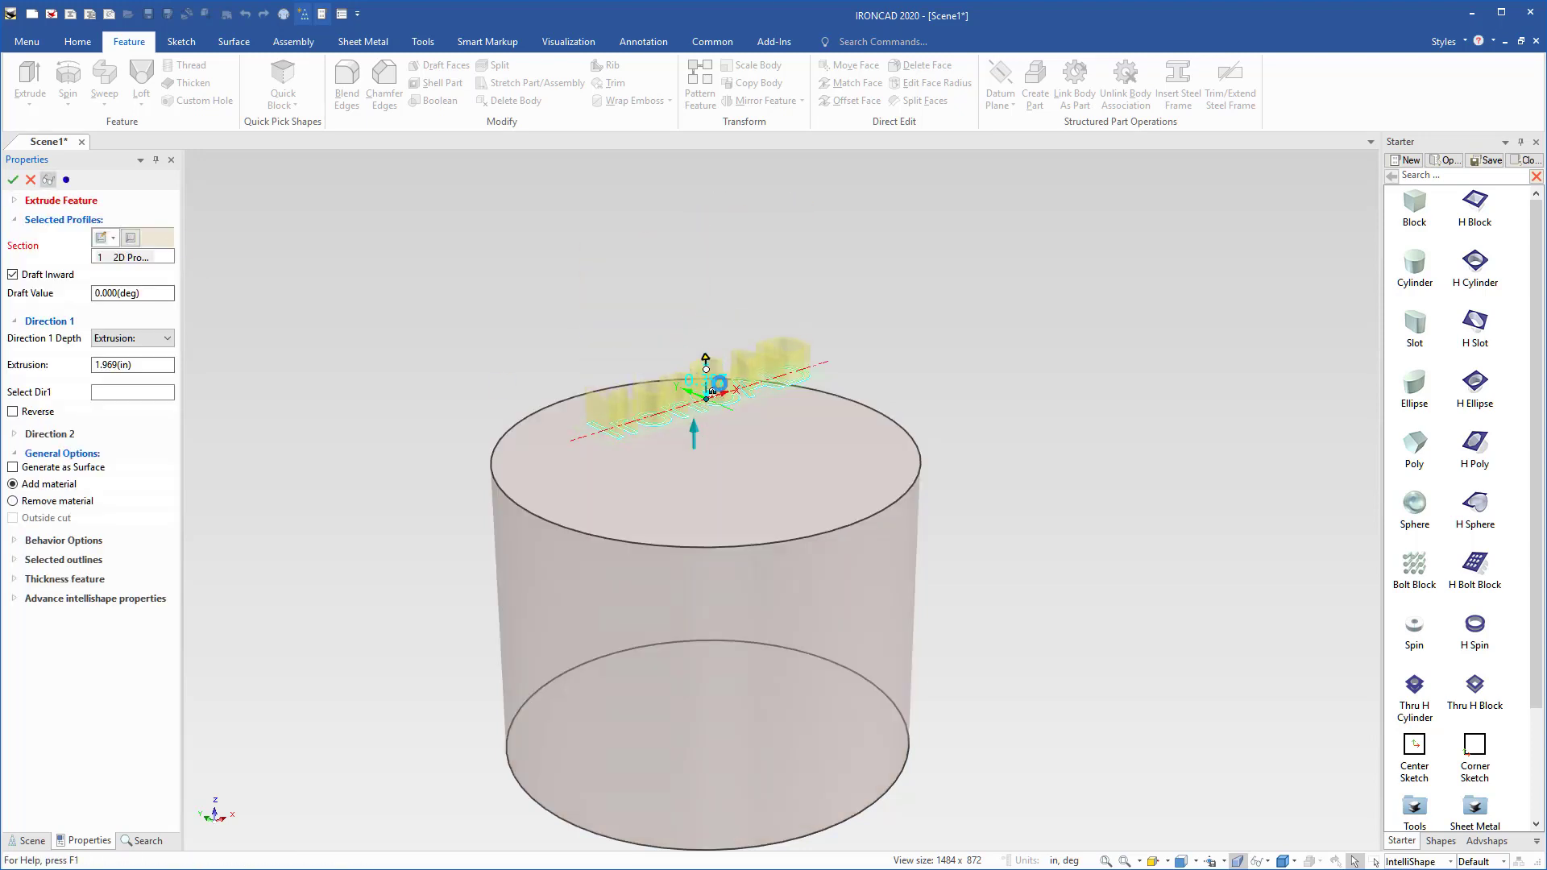
pyautogui.click(13, 179)
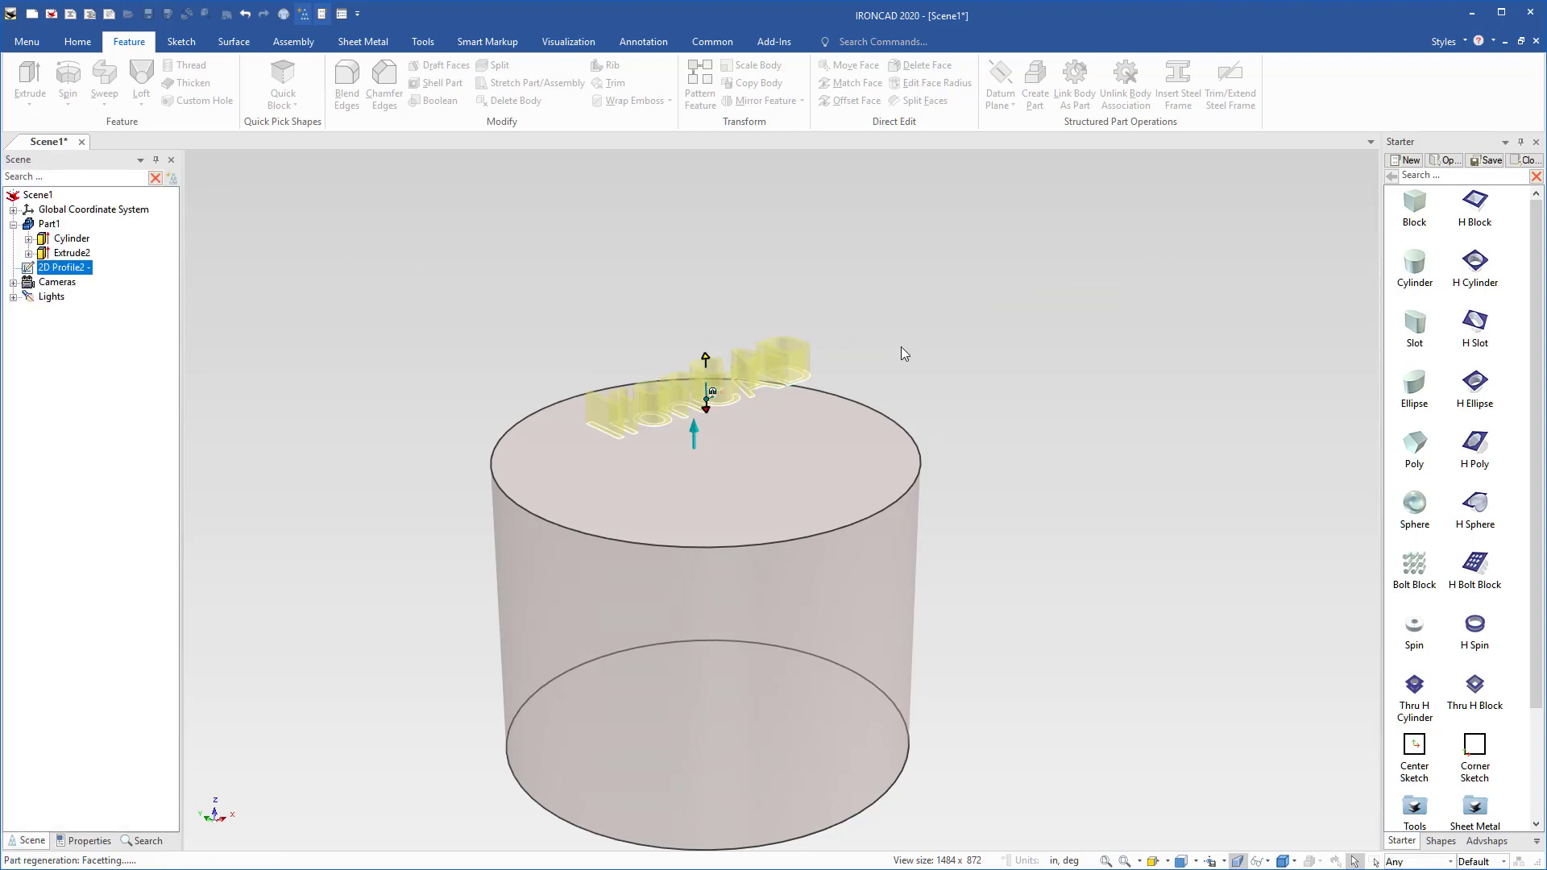
pyautogui.click(795, 377)
pyautogui.moveTo(795, 377); pyautogui.dragTo(730, 474, button='middle')
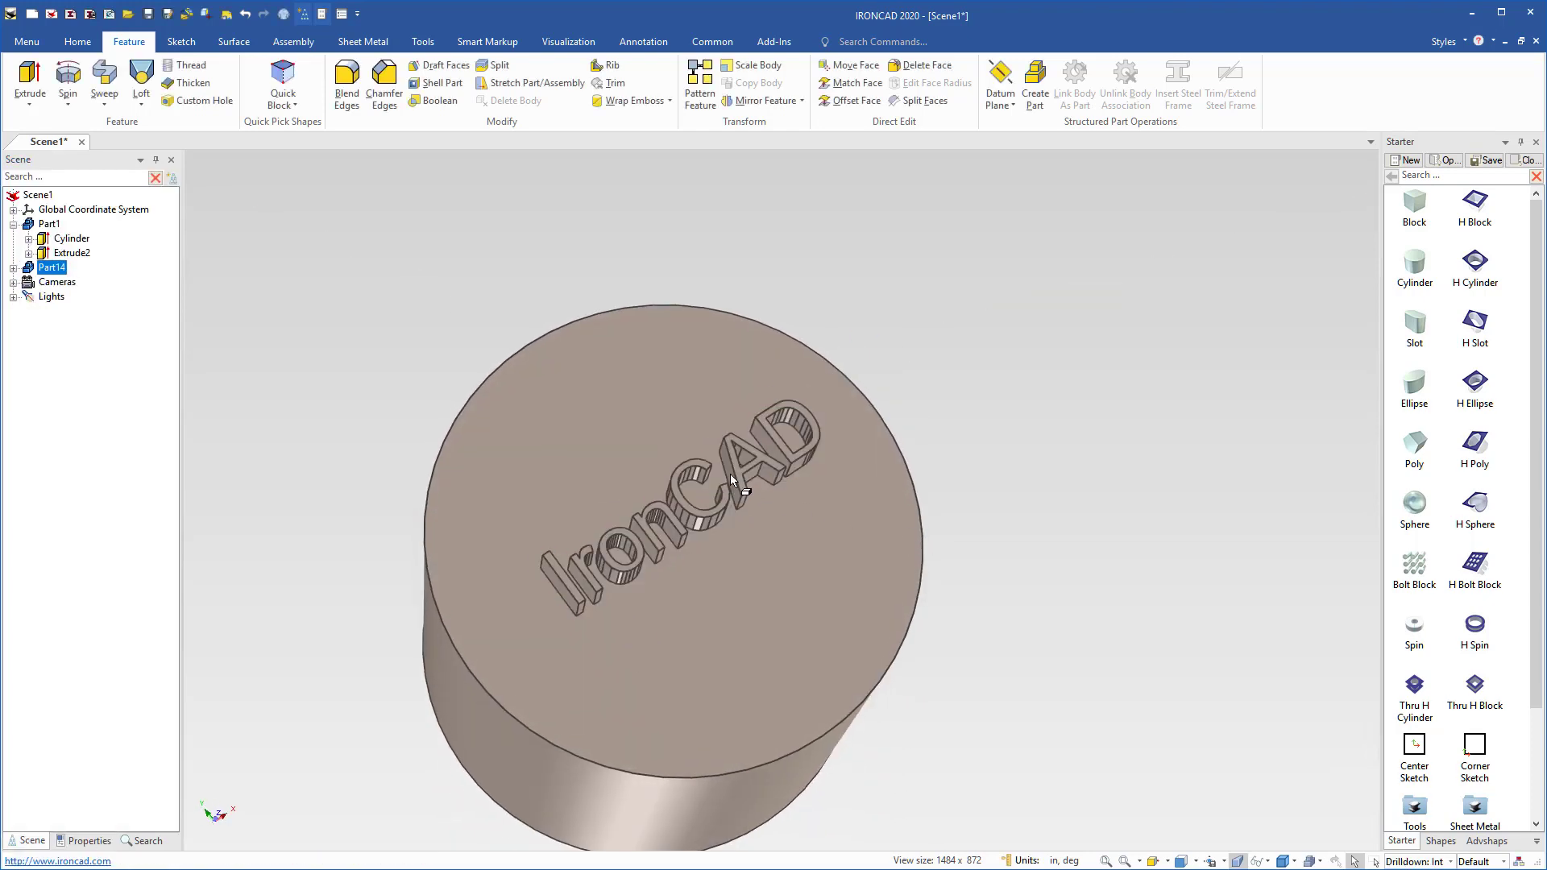
pyautogui.click(935, 408)
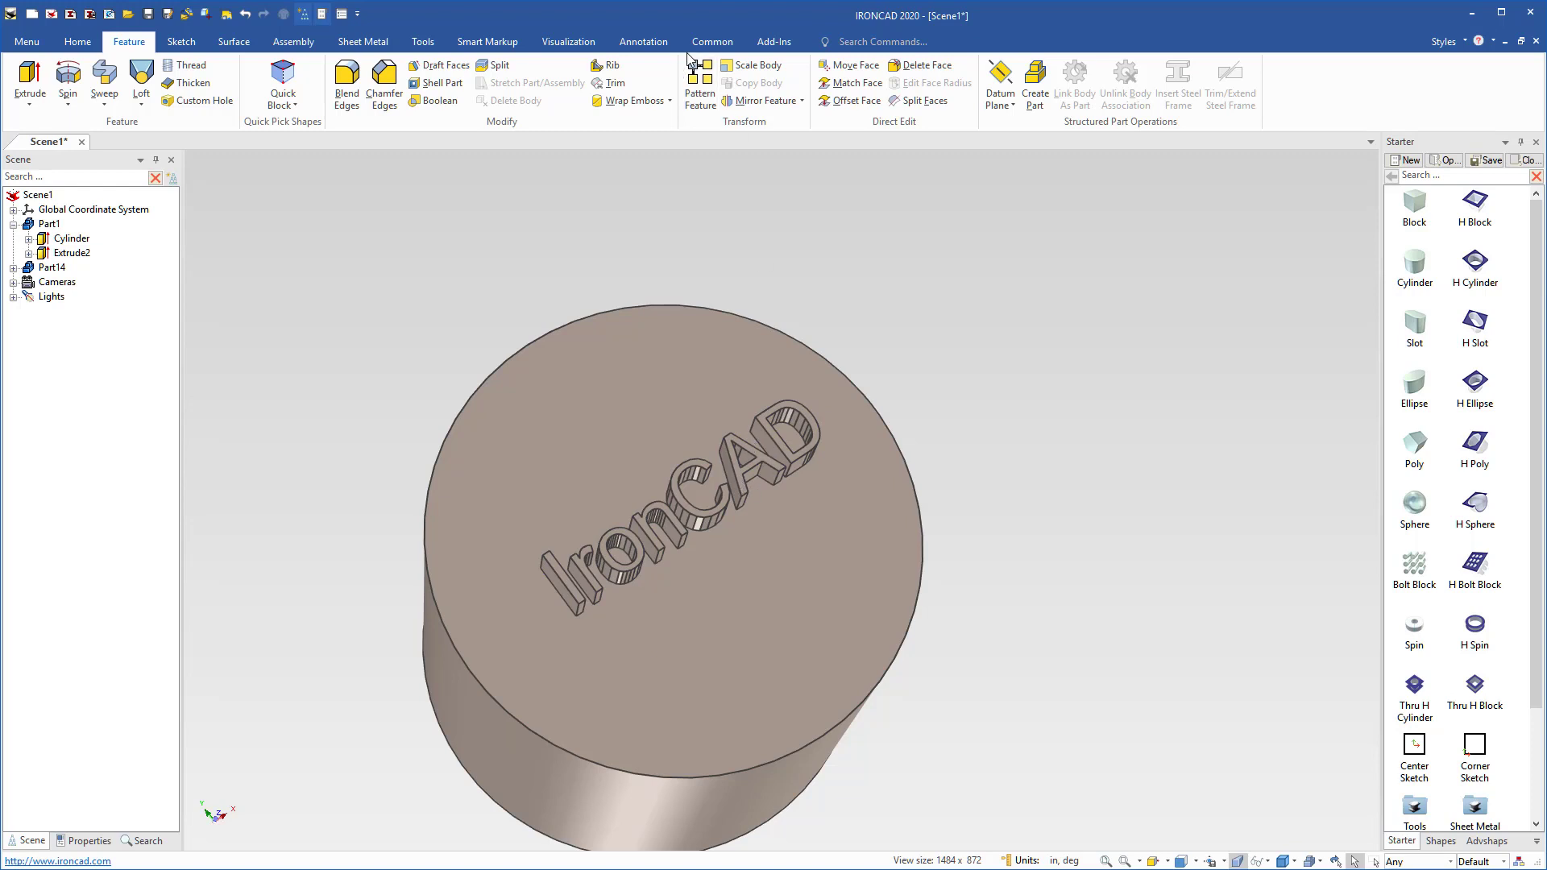
# - Insert a 3D text object above the cylinder with an Inverted Round bevel, keeping the default size, bevel depth and Bottom orientation
pyautogui.click(654, 43)
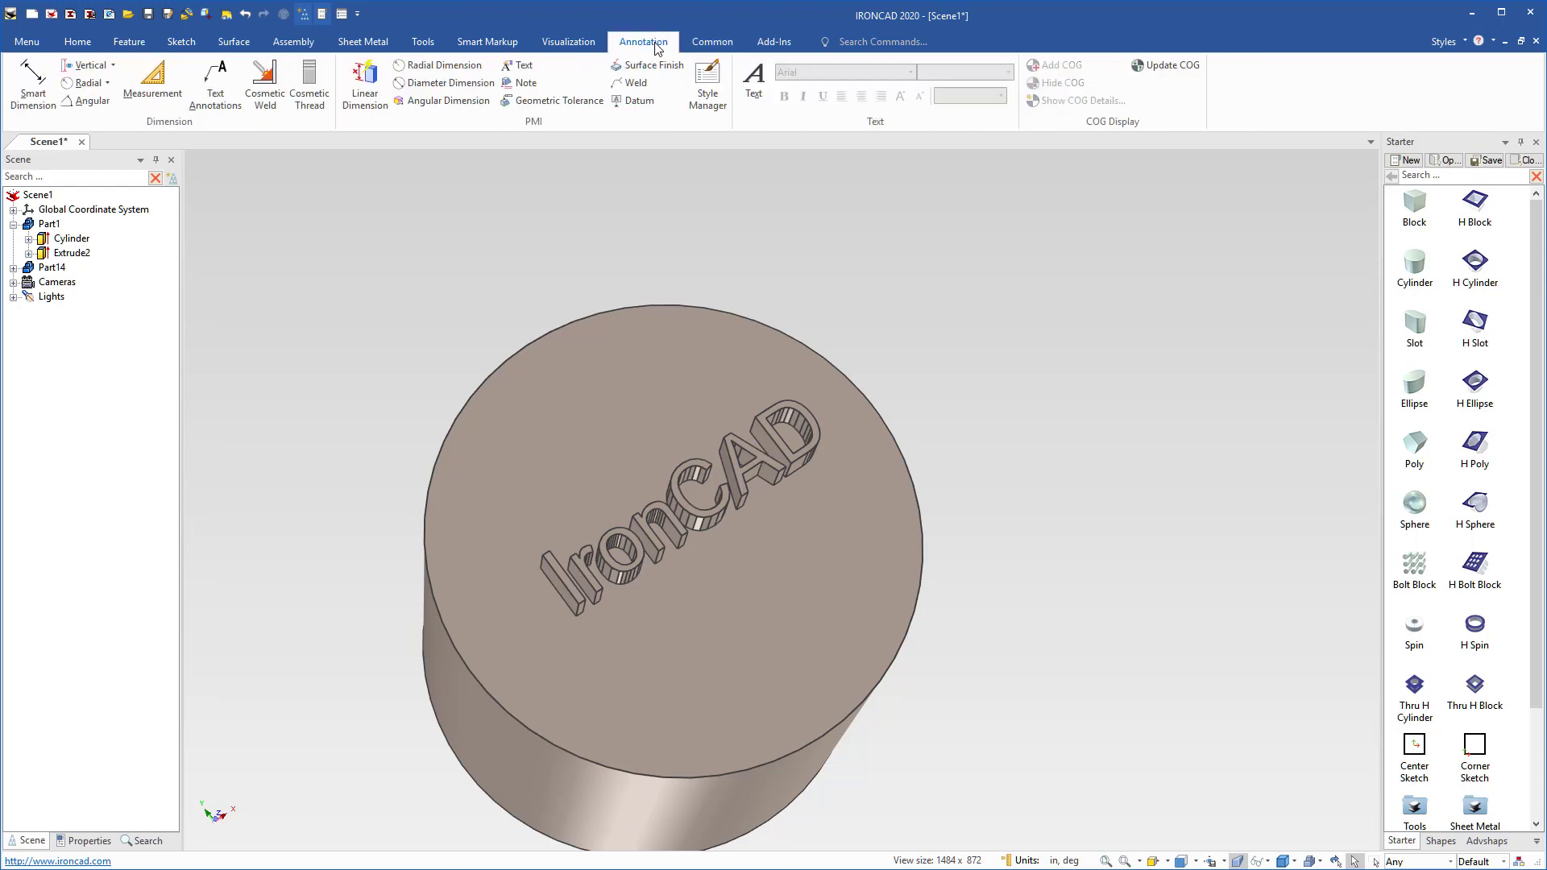
pyautogui.click(756, 81)
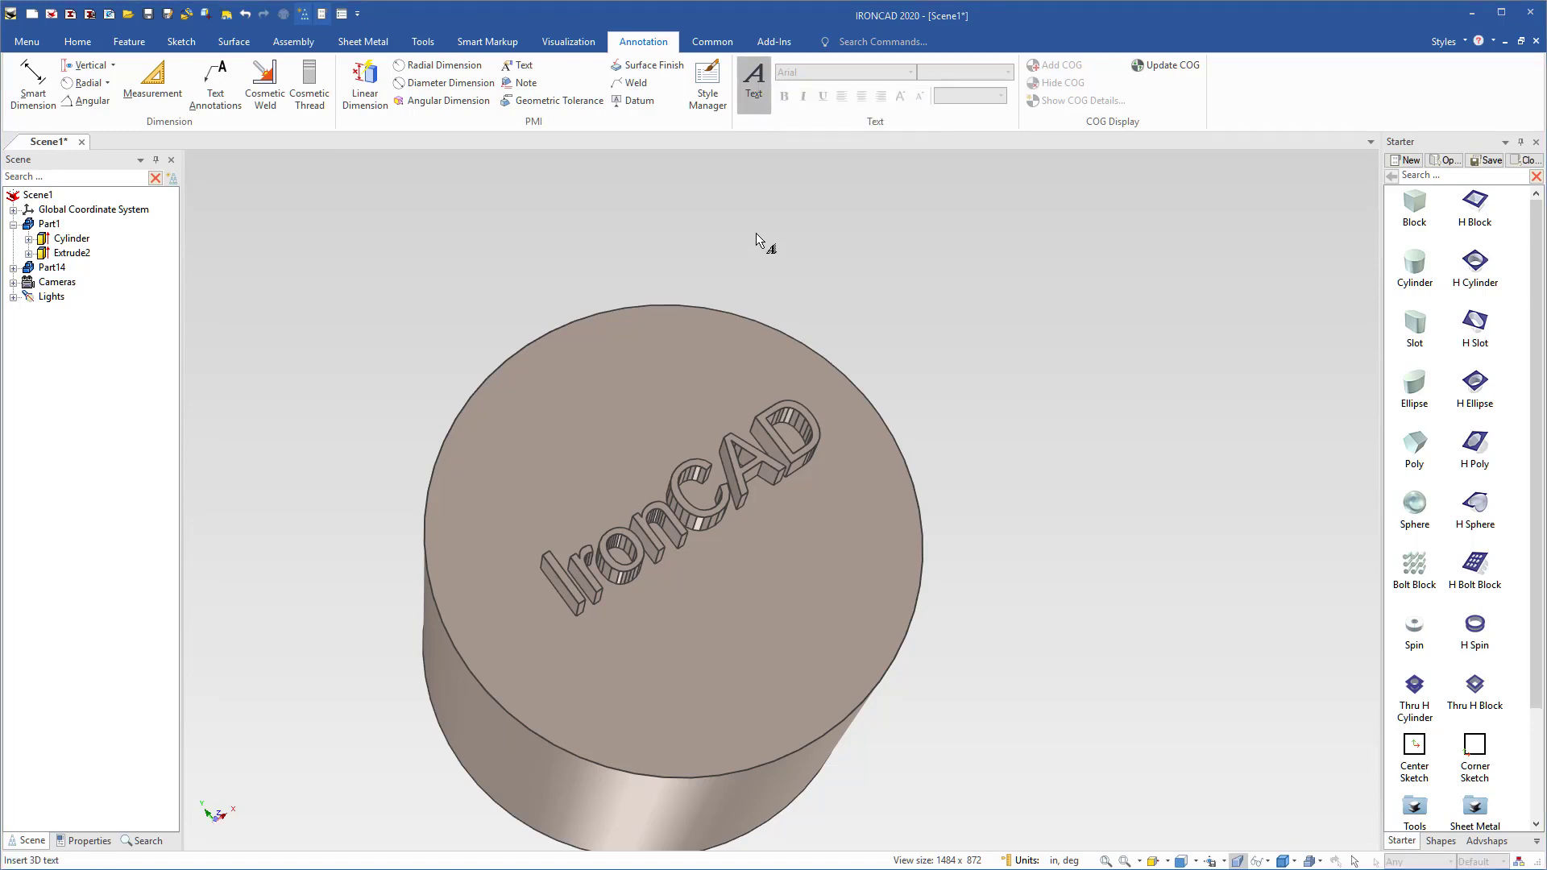
pyautogui.click(756, 234)
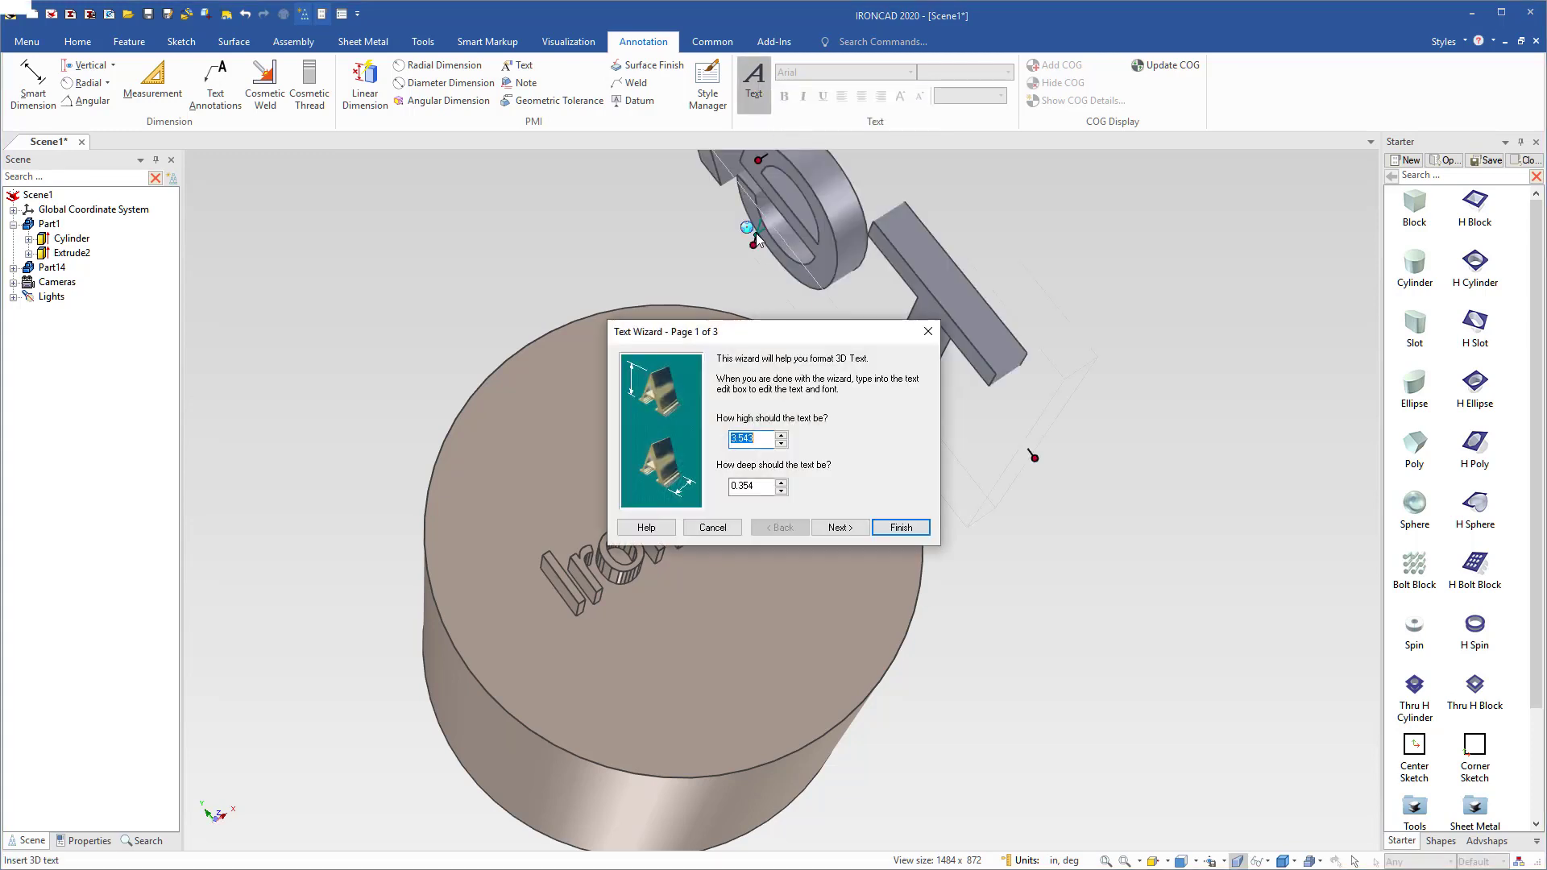
pyautogui.click(840, 528)
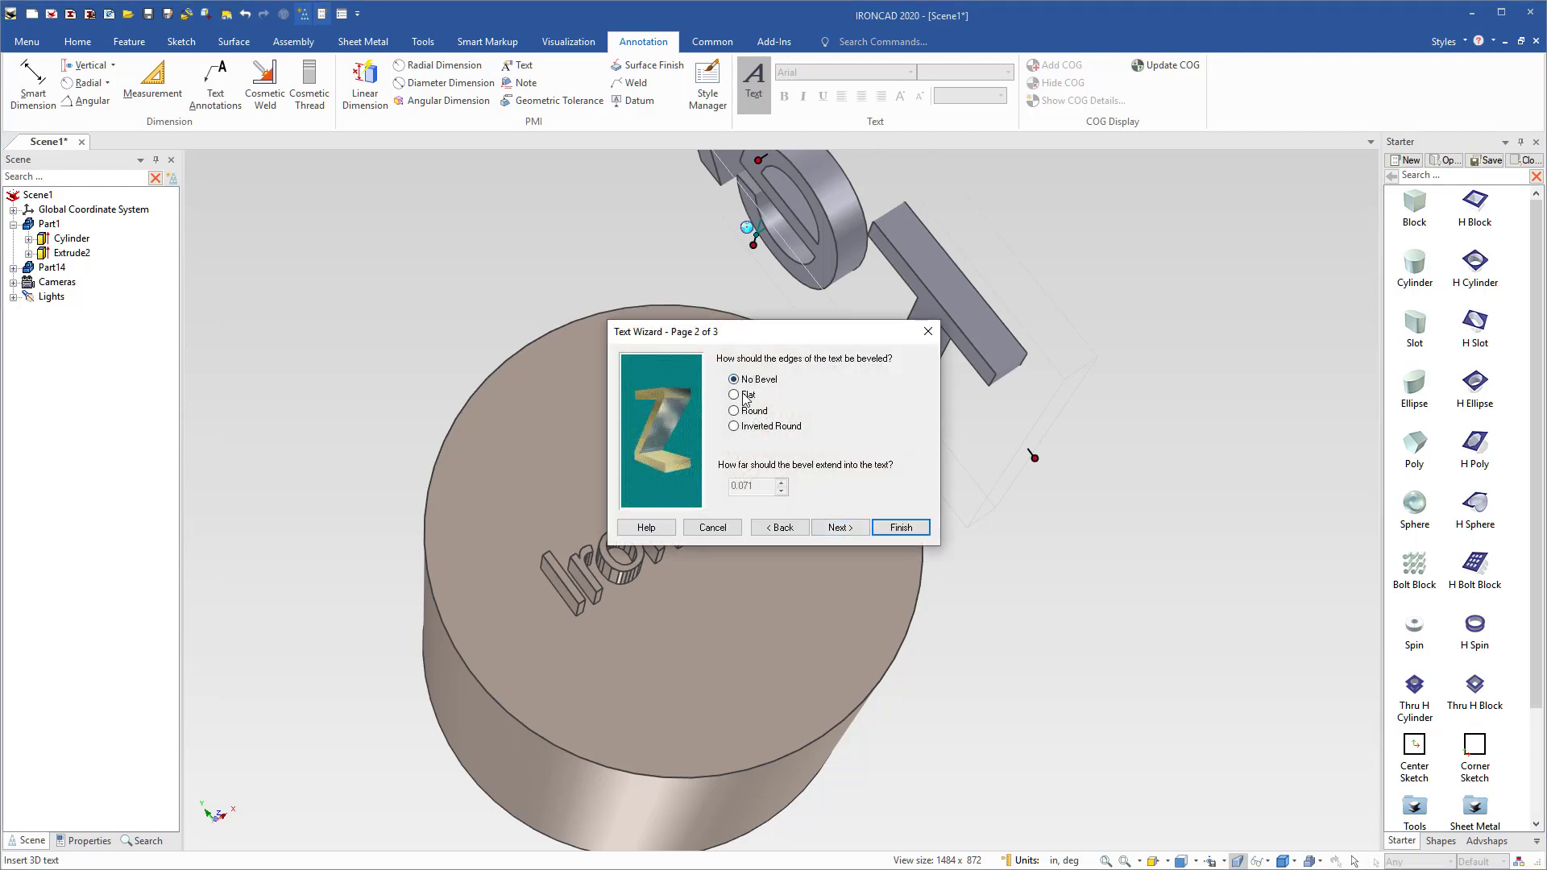
pyautogui.click(734, 395)
pyautogui.press('Down')
pyautogui.press('Down')
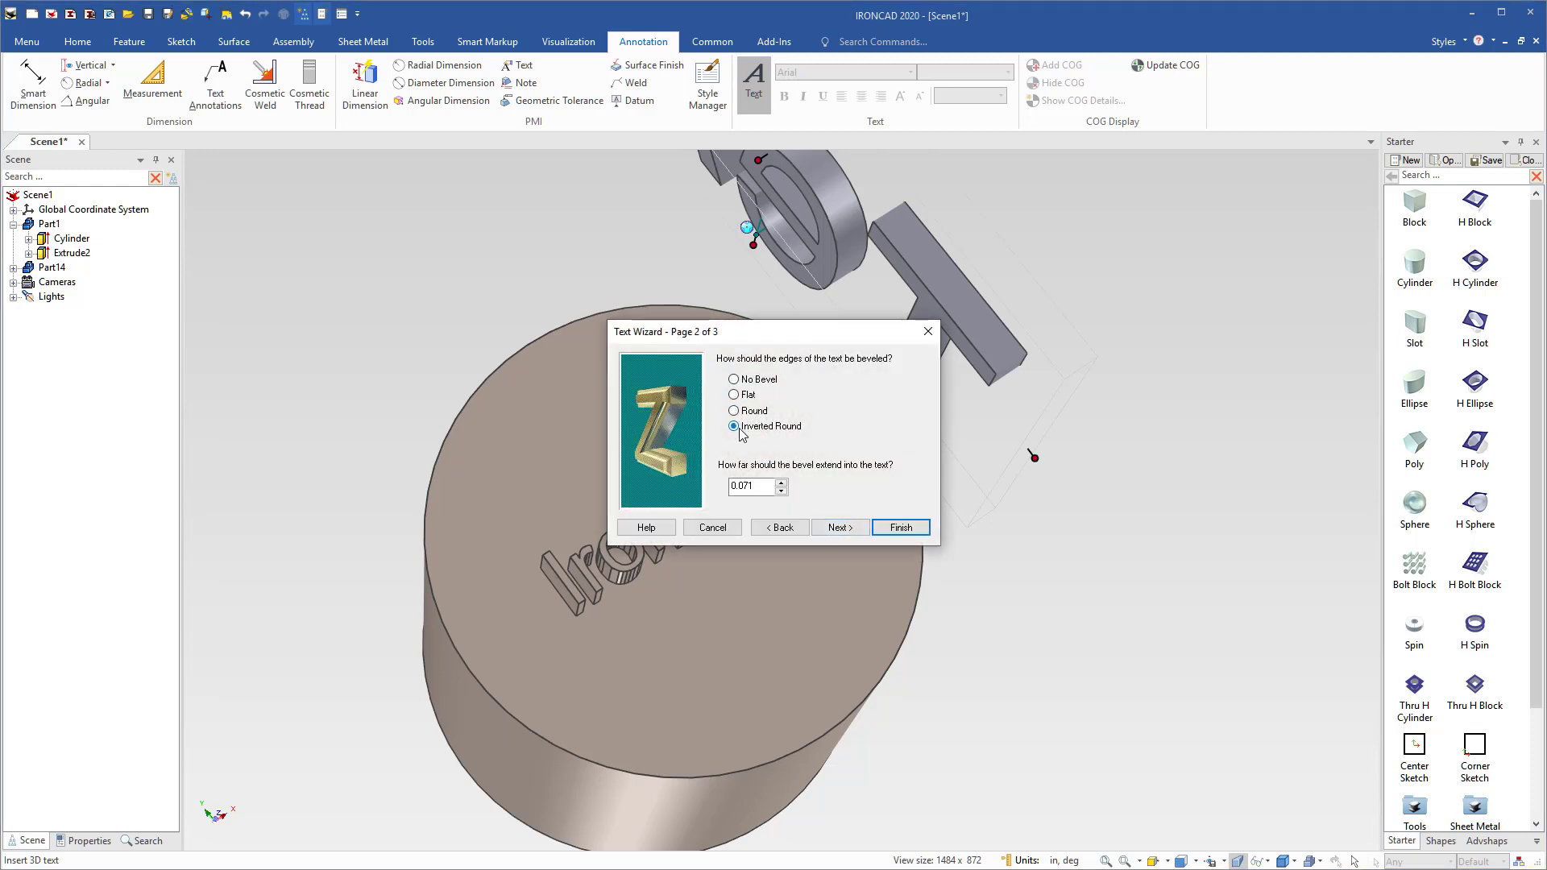
pyautogui.click(840, 528)
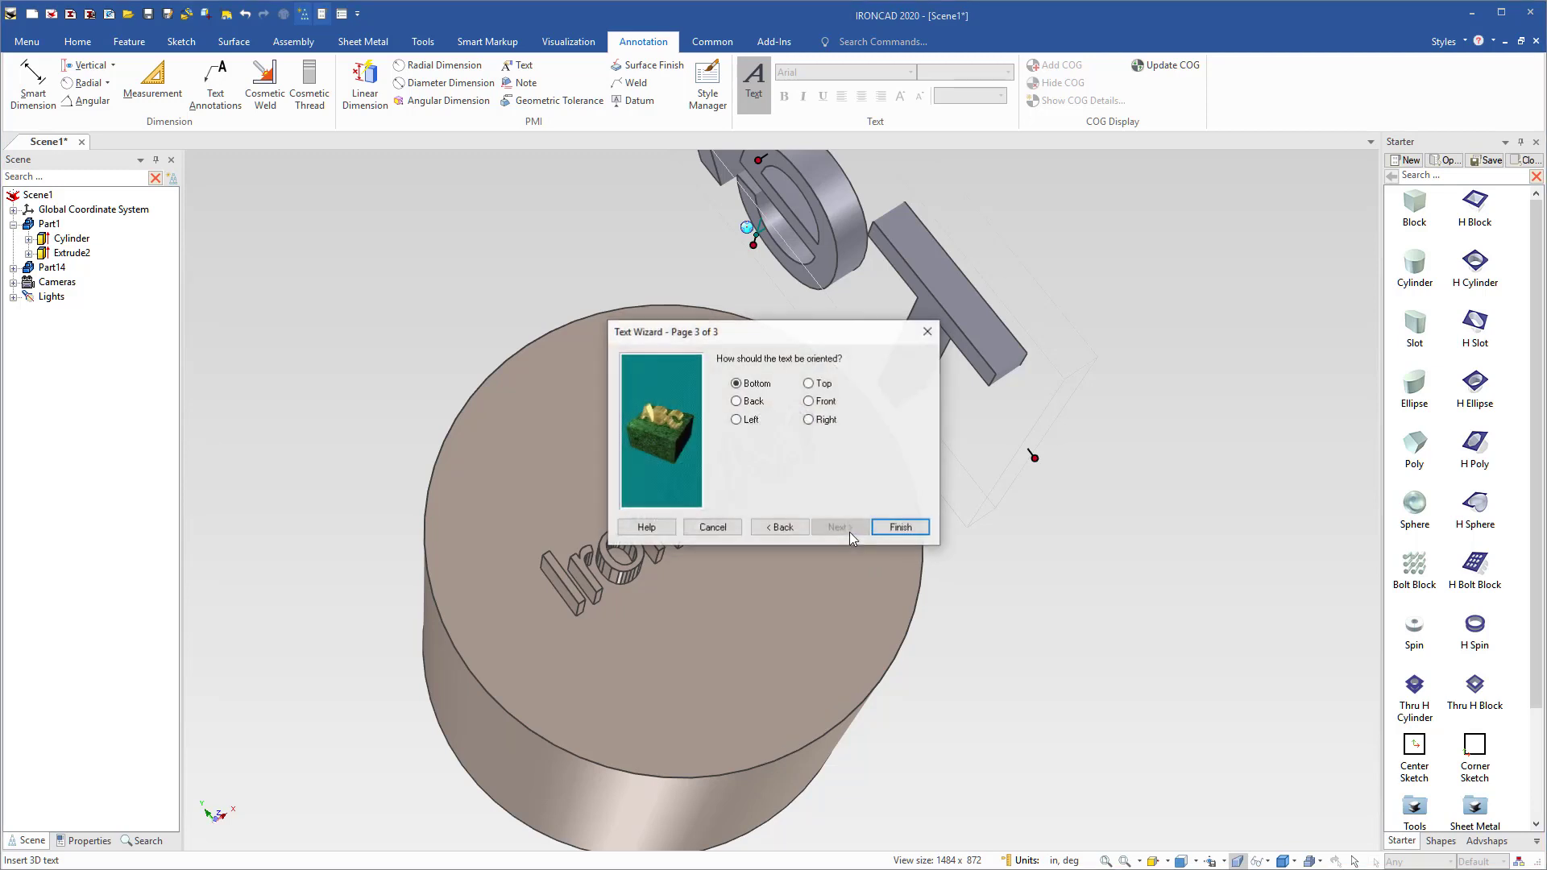
pyautogui.click(897, 528)
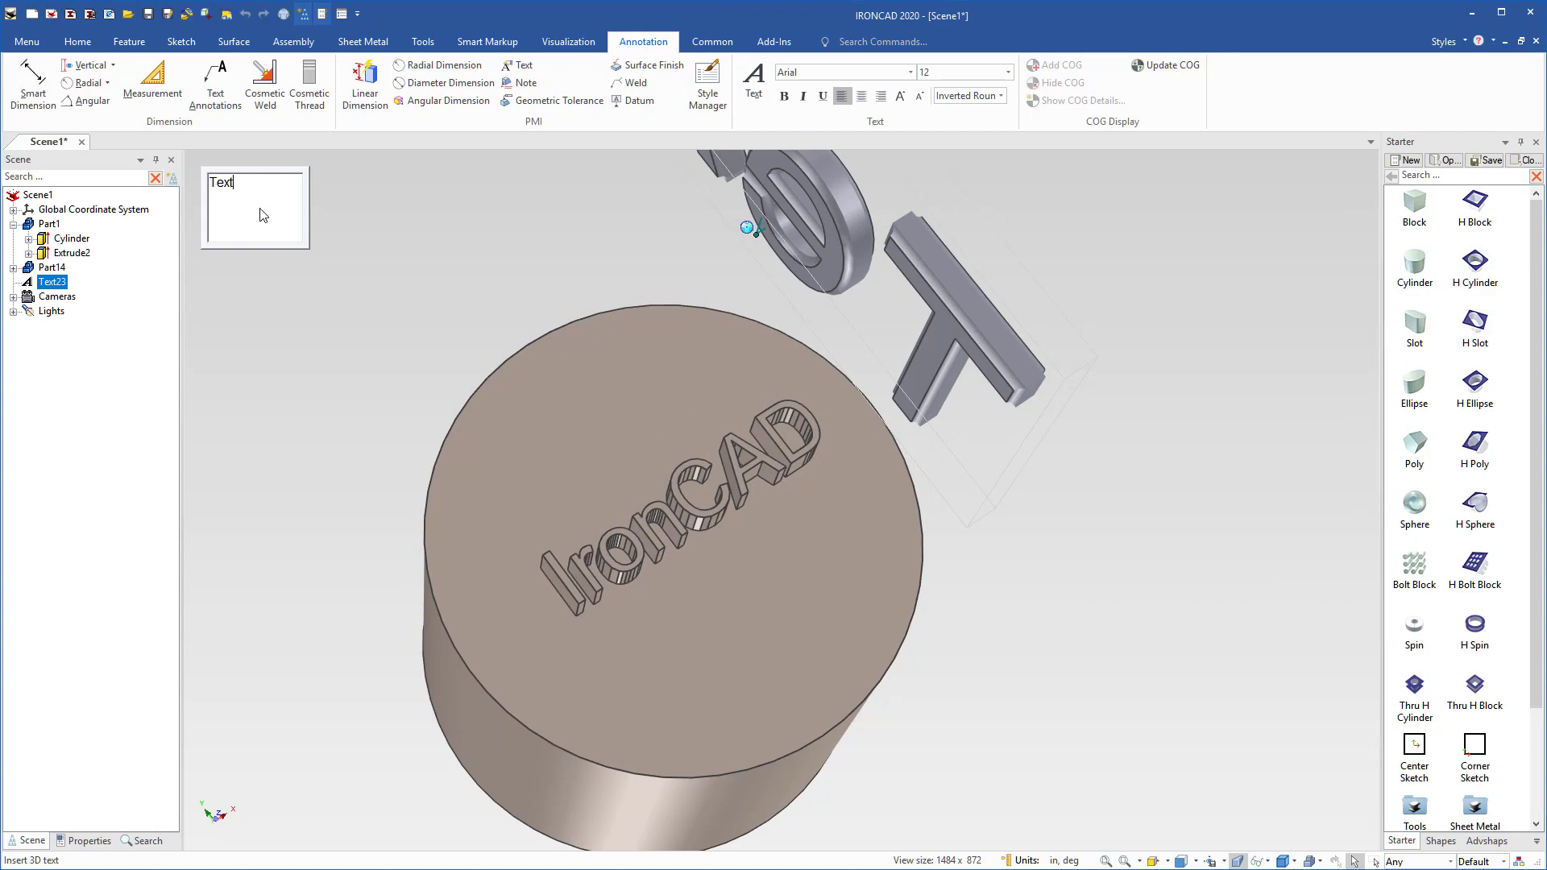
# - Replace the default wording of the 3D text with "IronCAD"
pyautogui.moveTo(261, 215); pyautogui.dragTo(175, 178)
pyautogui.write('IronCAD')
pyautogui.click(559, 230)
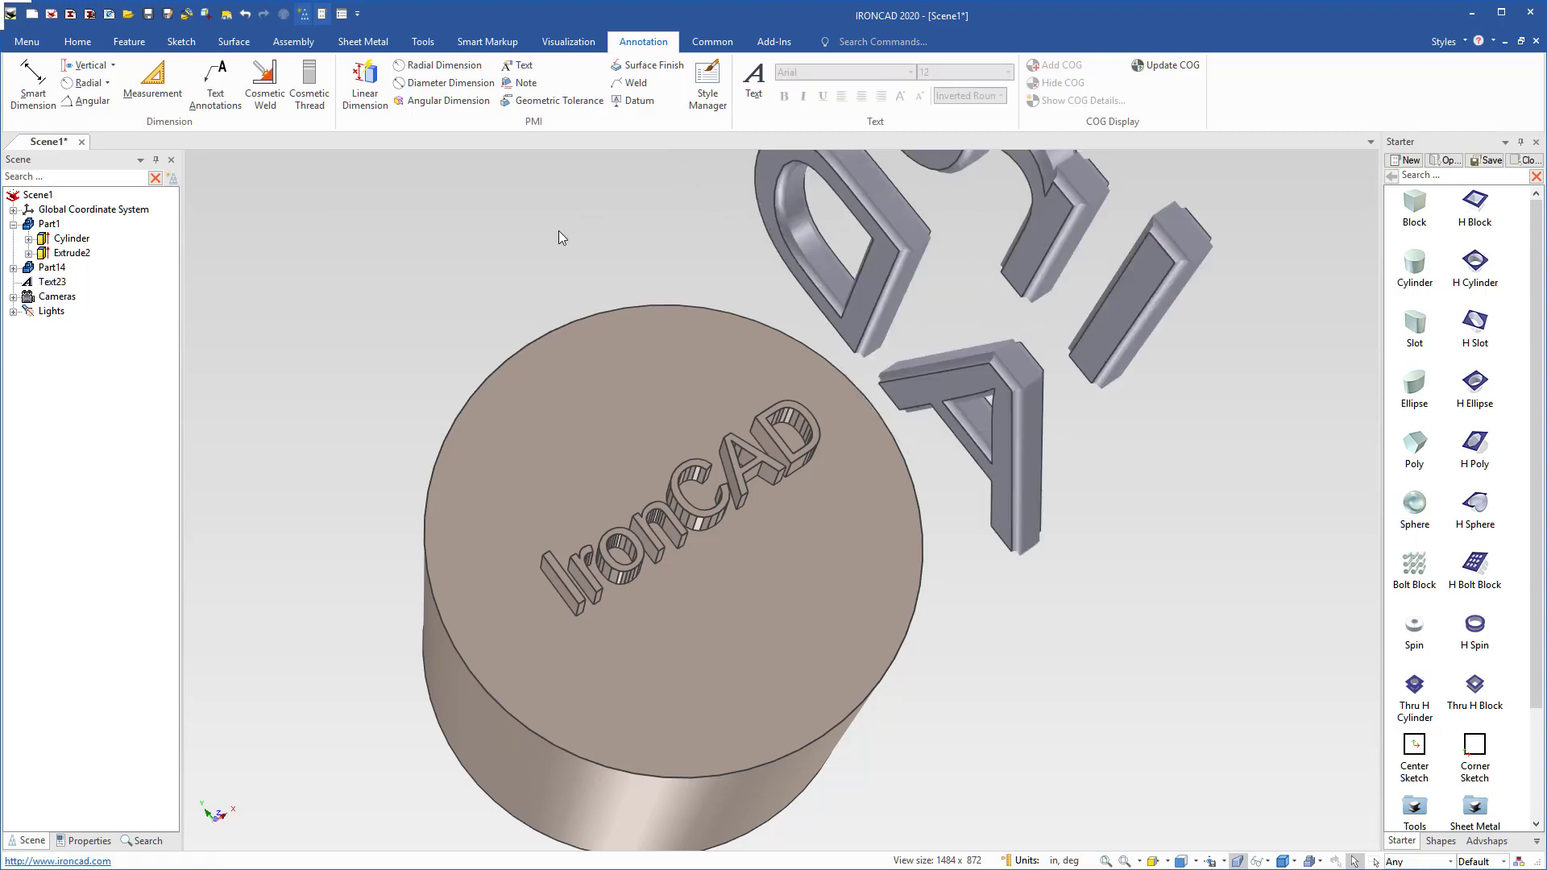
# - Examine the 3D text object beside the cylinder from several angles, checking its beveled letters and sizing handles
pyautogui.scroll(-5, 989, 381)
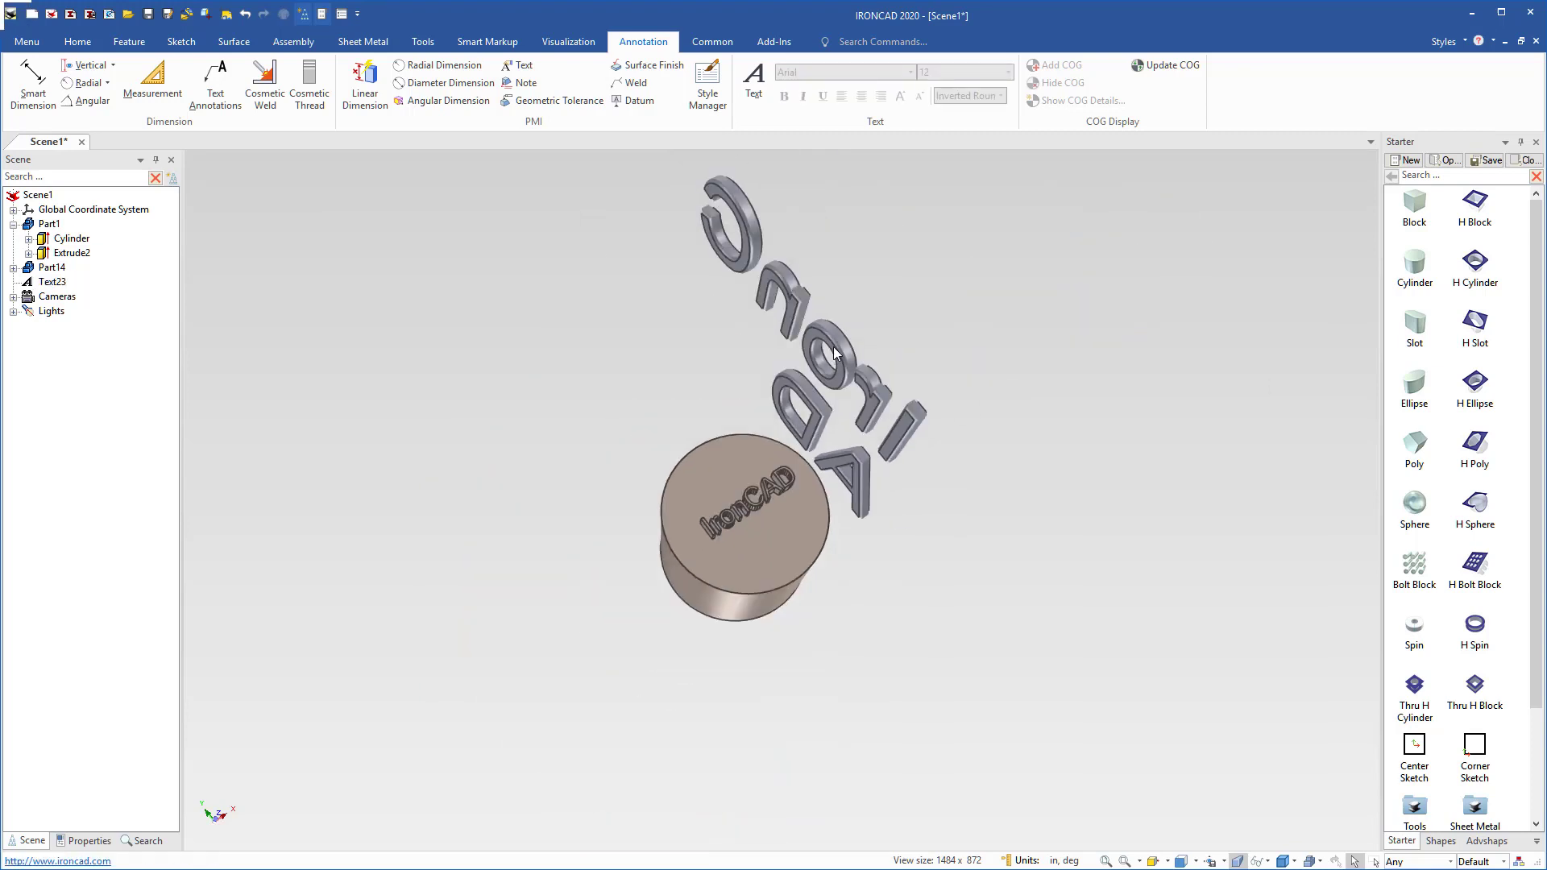
pyautogui.click(835, 353)
pyautogui.moveTo(699, 278); pyautogui.dragTo(740, 314)
pyautogui.click(976, 410)
pyautogui.moveTo(975, 410); pyautogui.dragTo(1104, 561, button='middle')
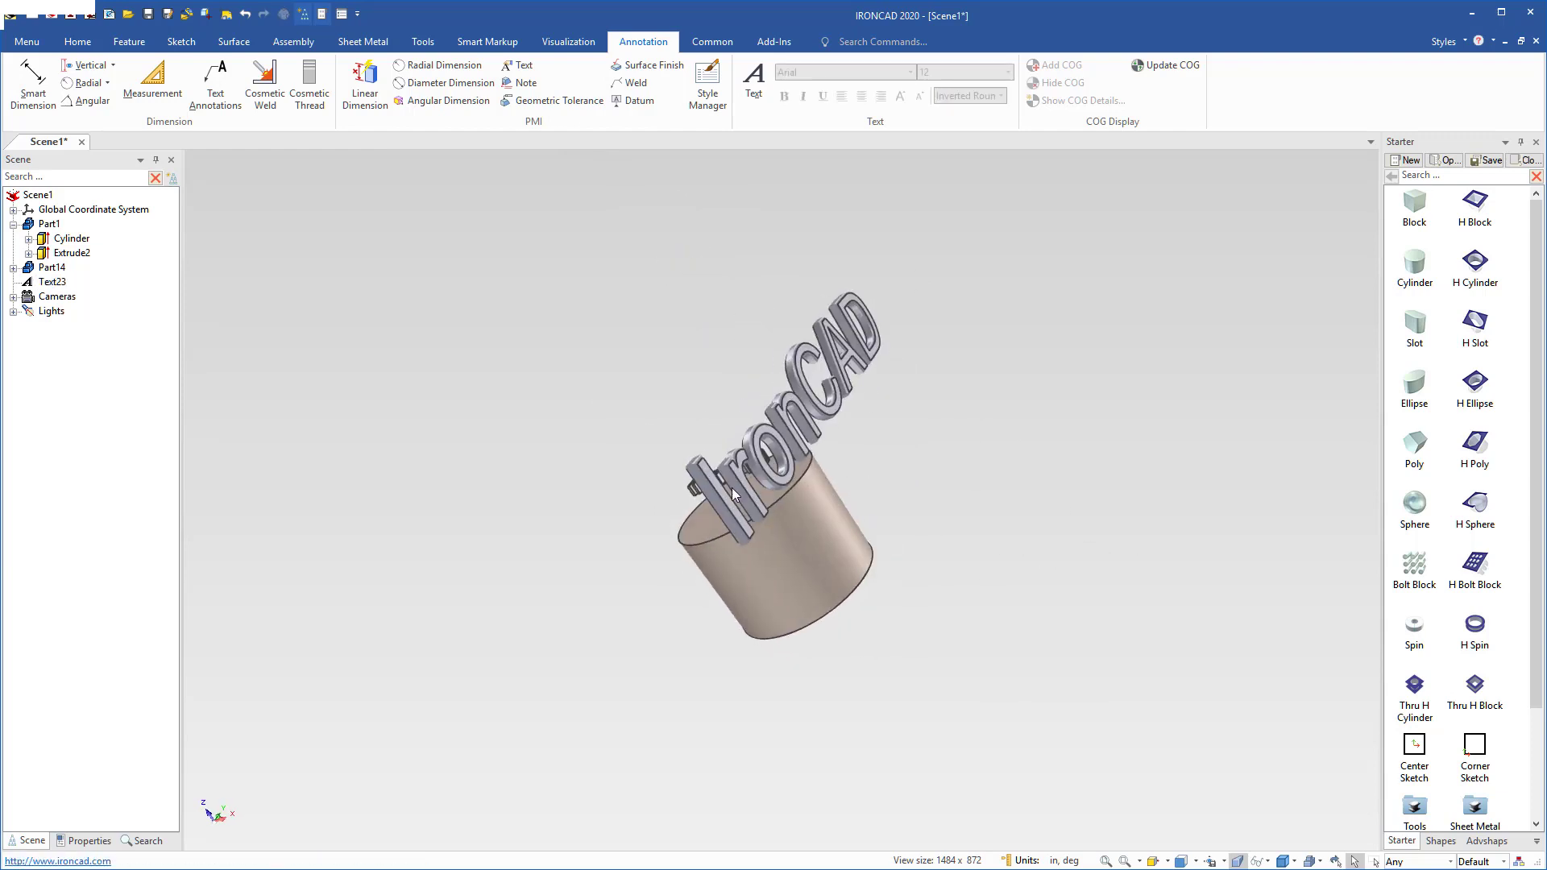
pyautogui.scroll(4, 858, 359)
pyautogui.moveTo(674, 519); pyautogui.dragTo(612, 562, button='middle')
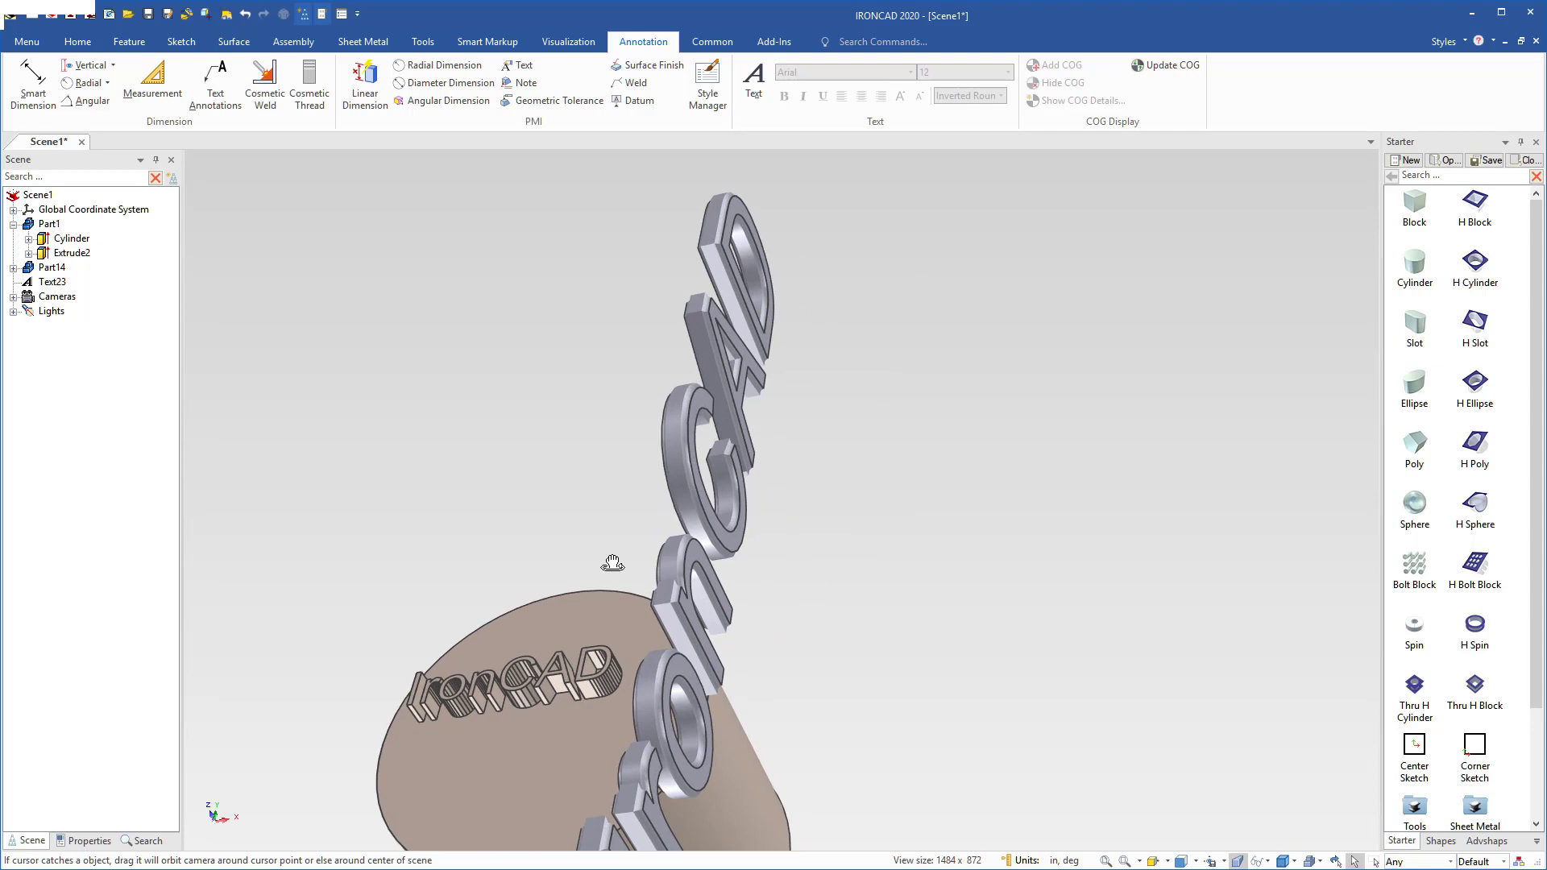
pyautogui.moveTo(684, 520); pyautogui.dragTo(697, 476, button='middle')
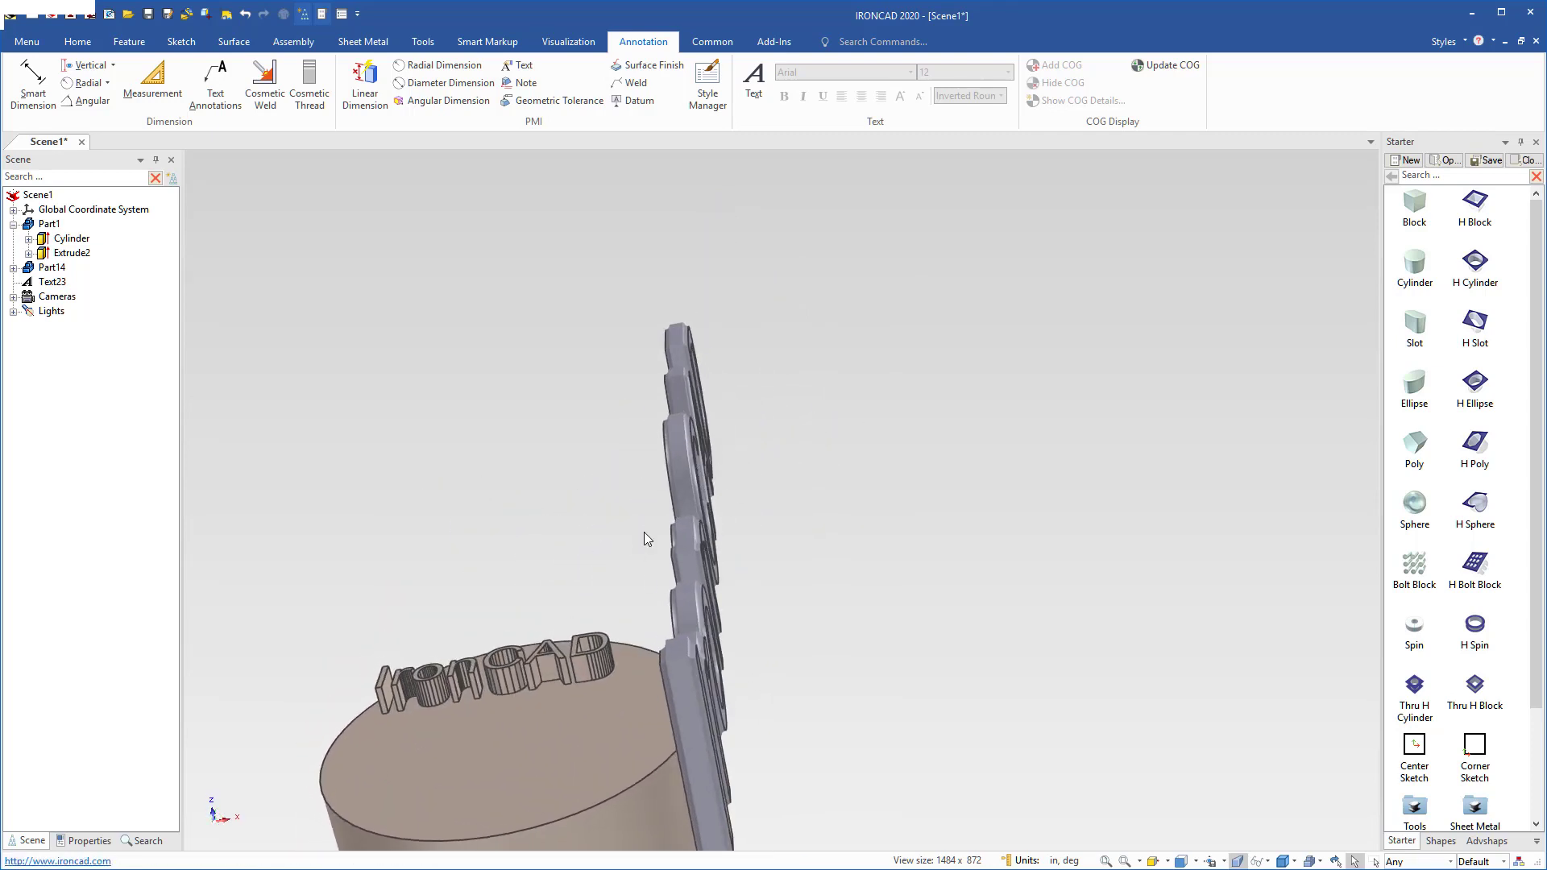
pyautogui.click(674, 454)
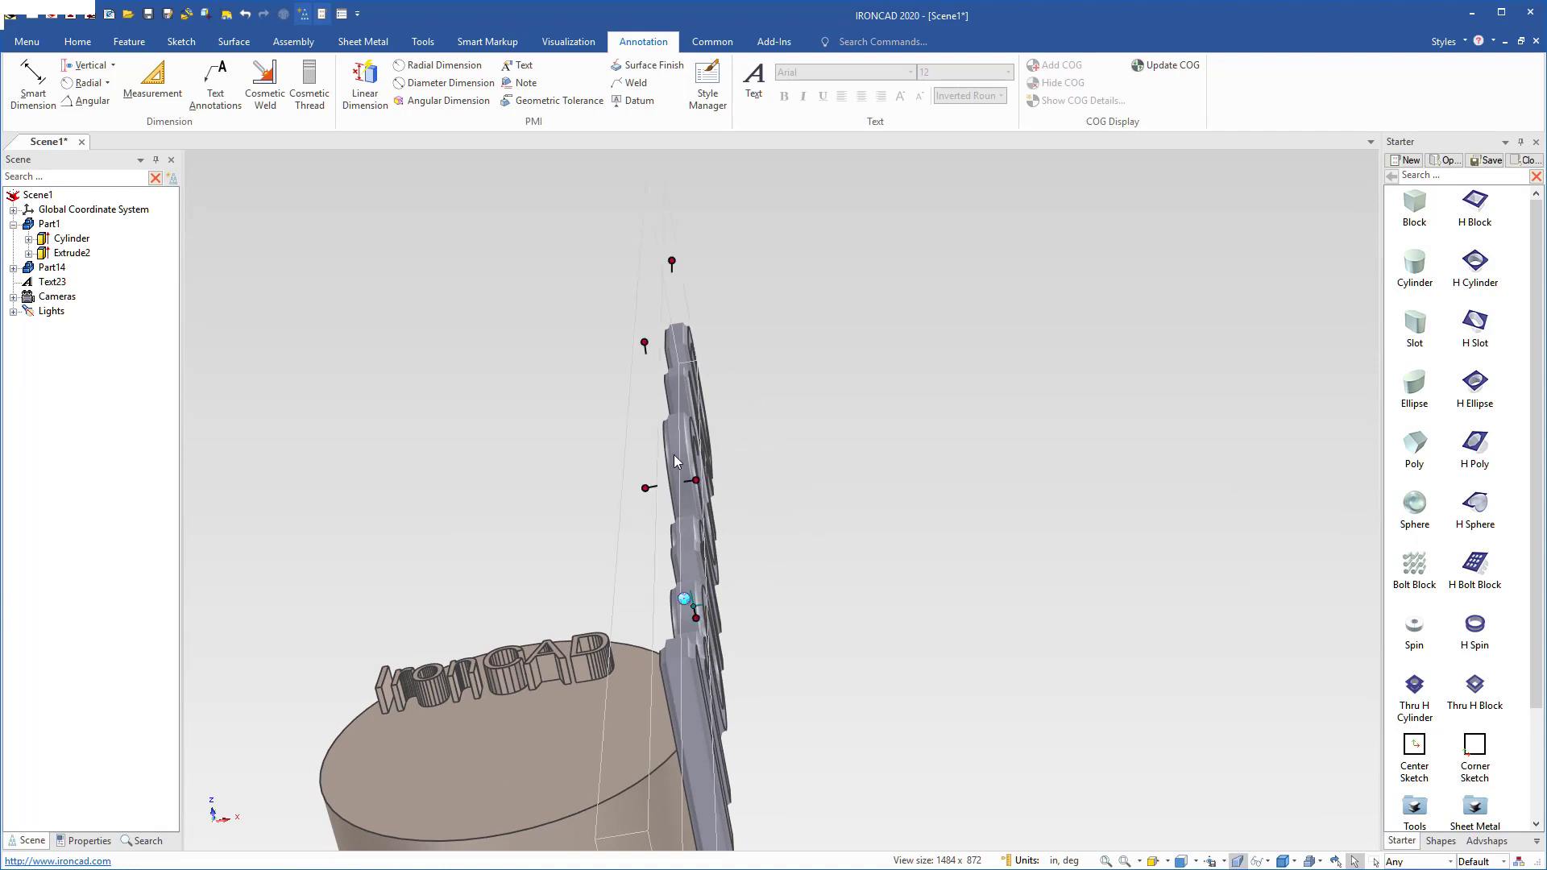
pyautogui.moveTo(732, 562); pyautogui.dragTo(650, 588, button='middle')
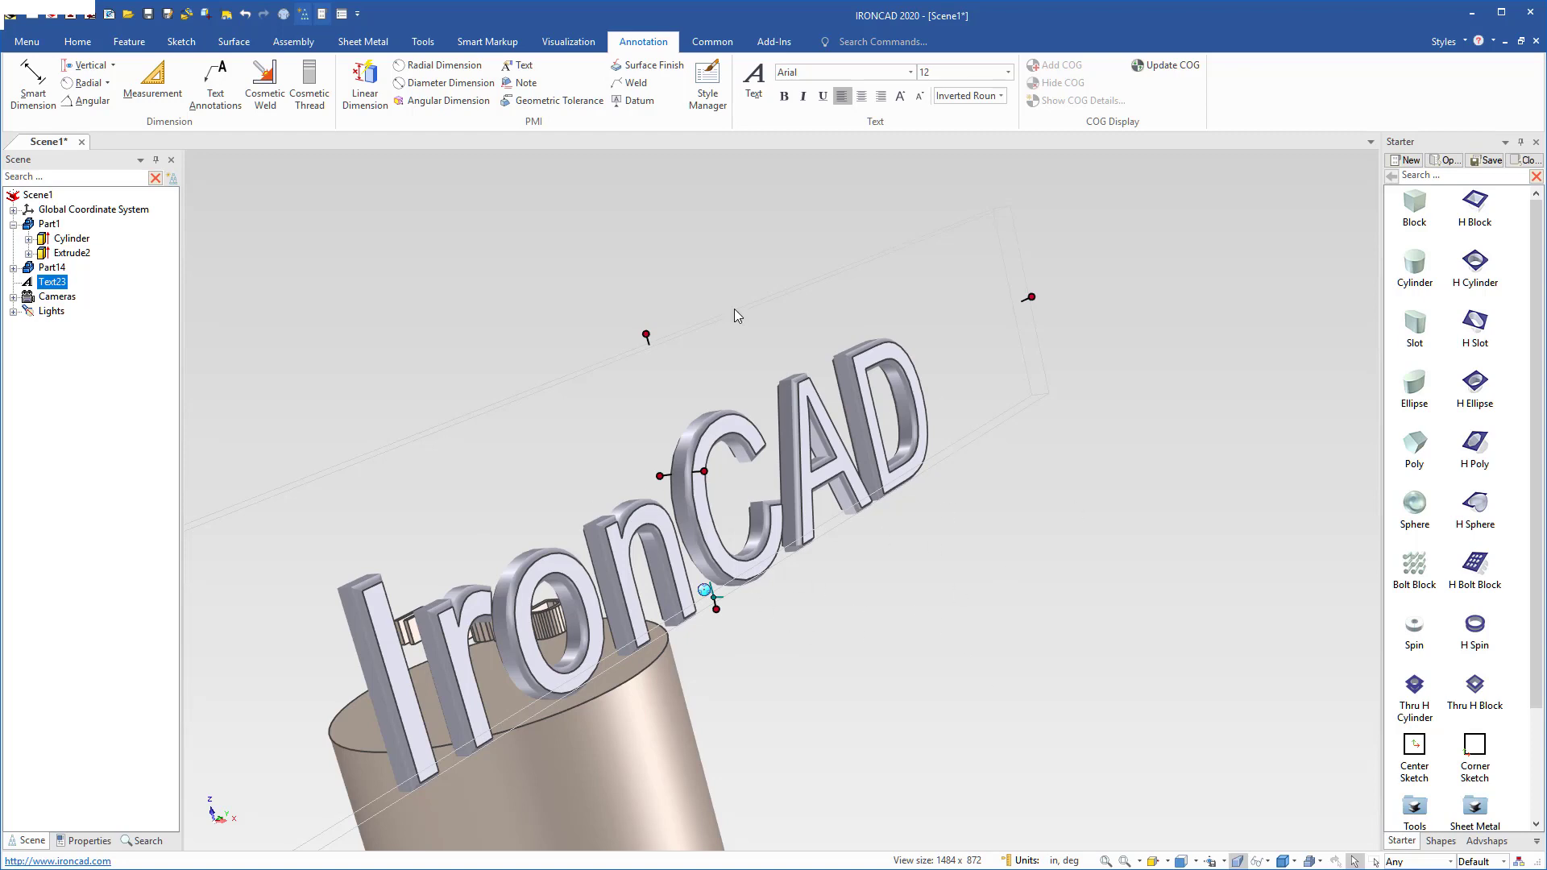
# - Delete the 3D text object from the scene
pyautogui.press('Delete')
pyautogui.moveTo(614, 605); pyautogui.dragTo(709, 653, button='middle')
pyautogui.moveTo(585, 734); pyautogui.dragTo(625, 577, button='middle')
# - Undo the extrusion of the IronCAD sketch text, going back to its 2D profile on the cylinder
pyautogui.click(741, 387)
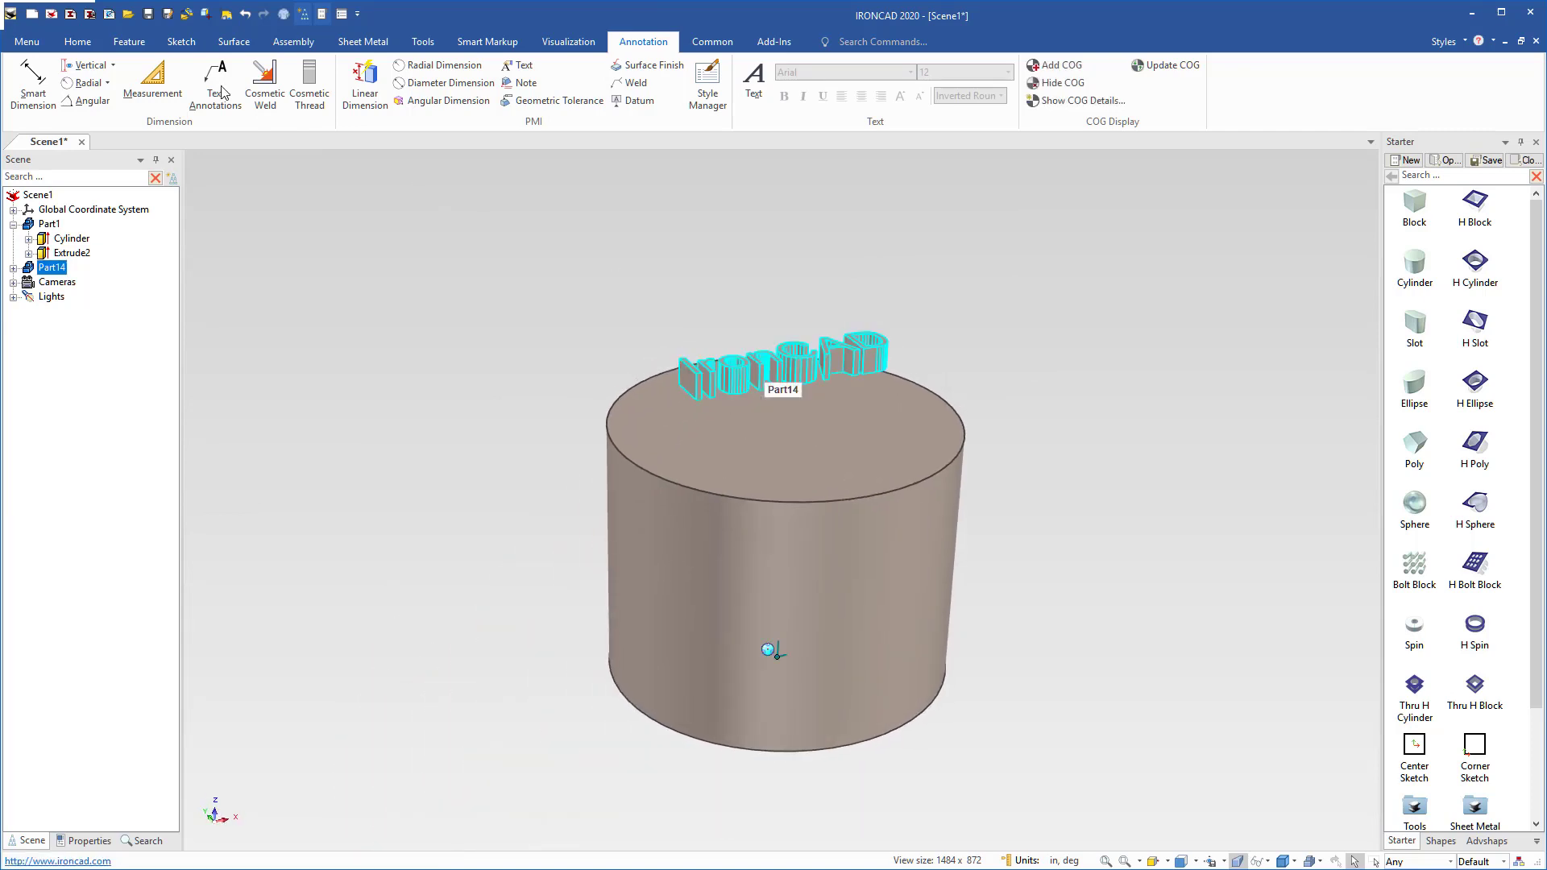
pyautogui.click(244, 28)
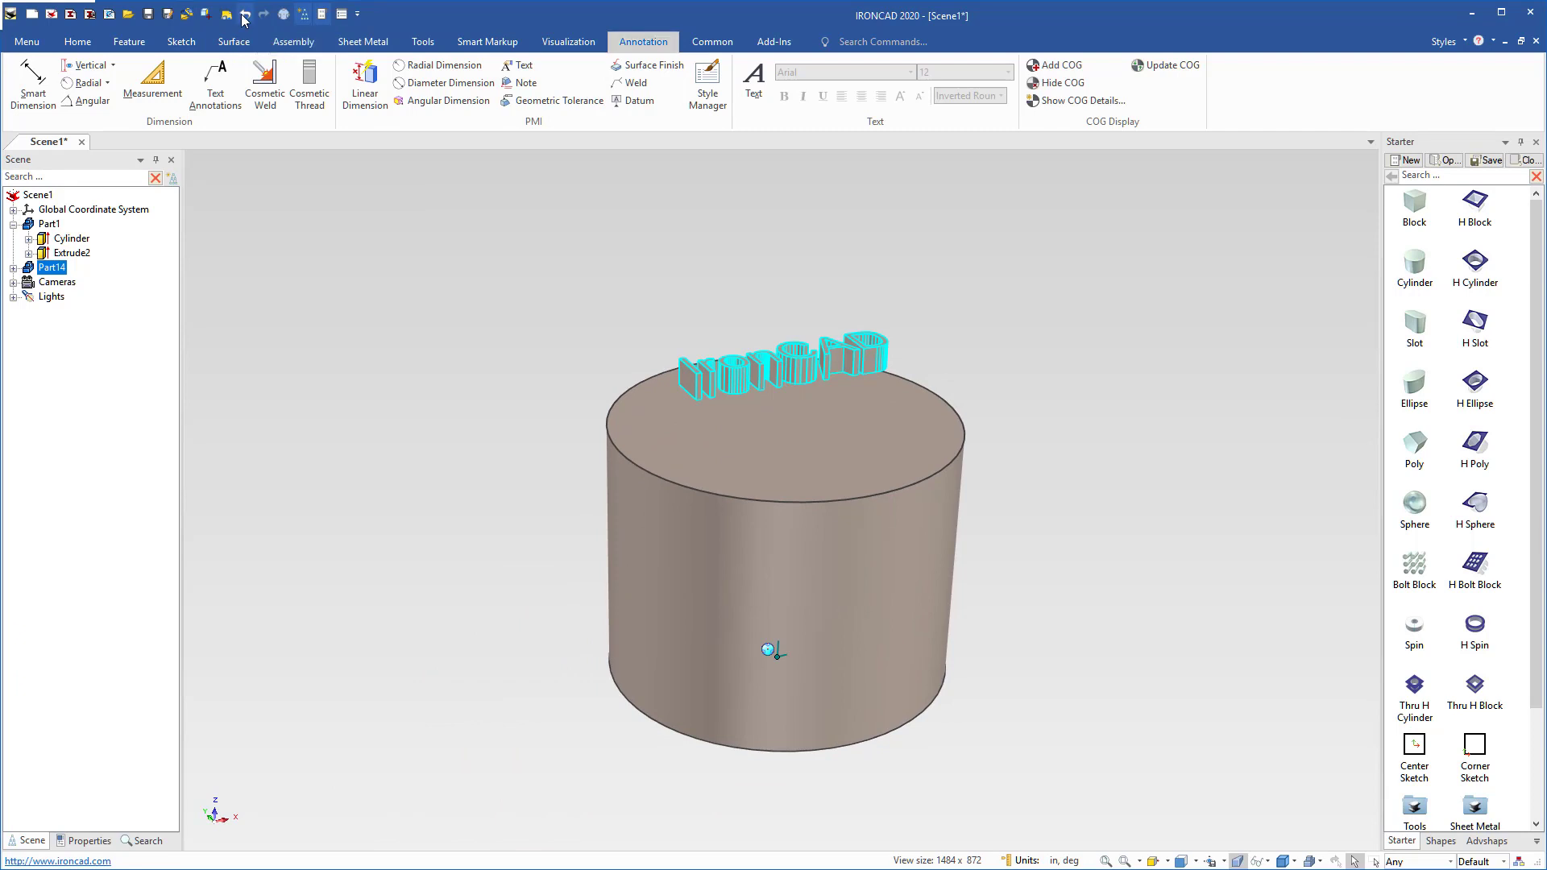
pyautogui.click(244, 22)
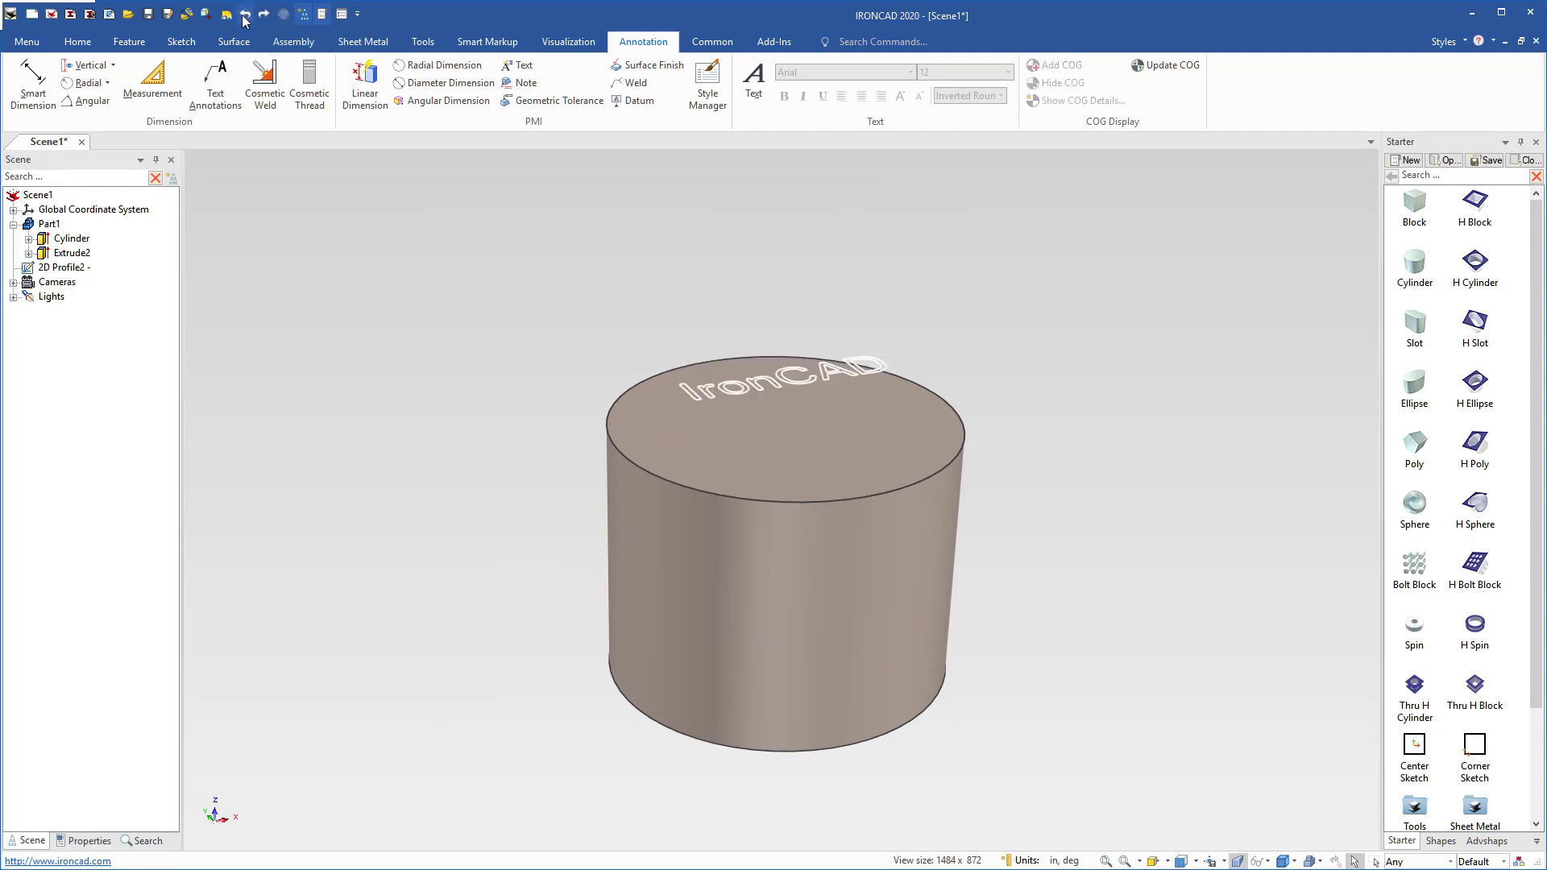
# - Rotate the IronCAD text profile with the TriBall so that it stands upright, facing the cylinder's side
pyautogui.scroll(2, 766, 399)
pyautogui.click(768, 413)
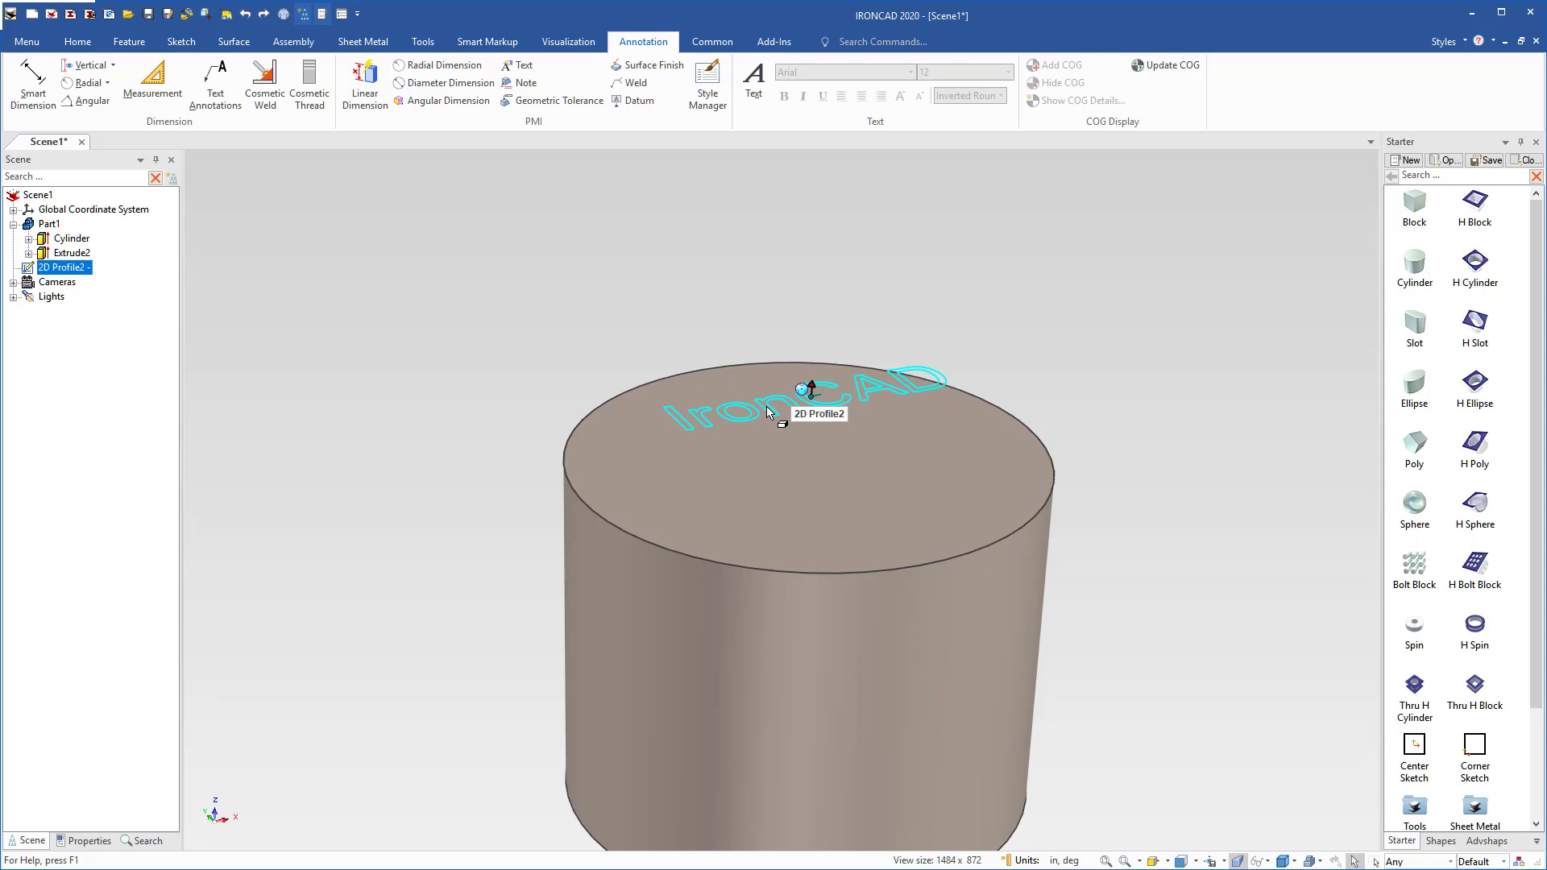
pyautogui.press('F10')
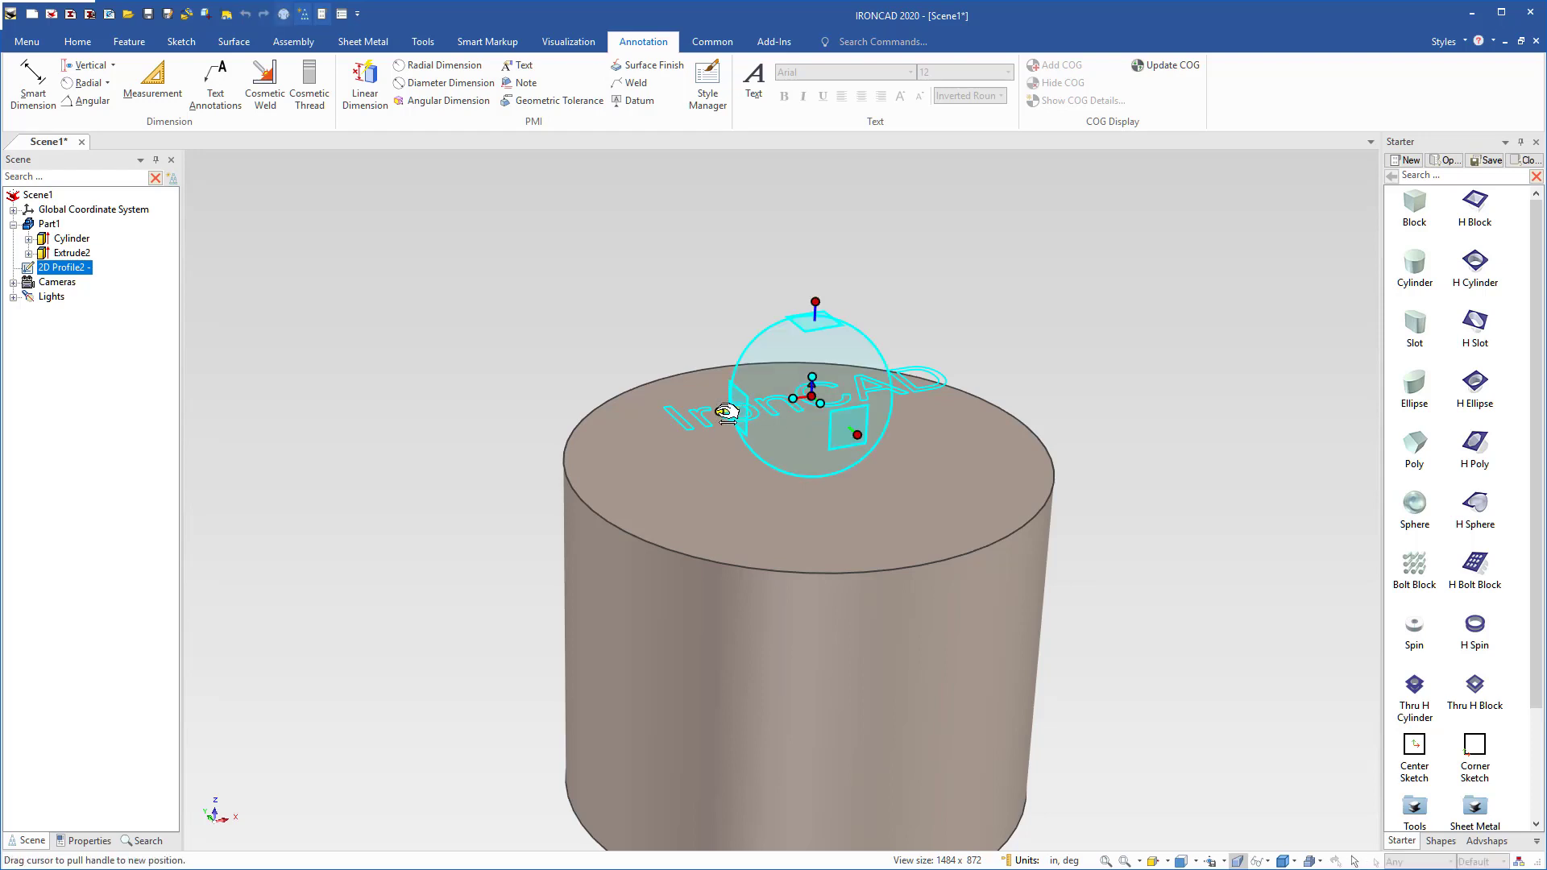
pyautogui.click(815, 401)
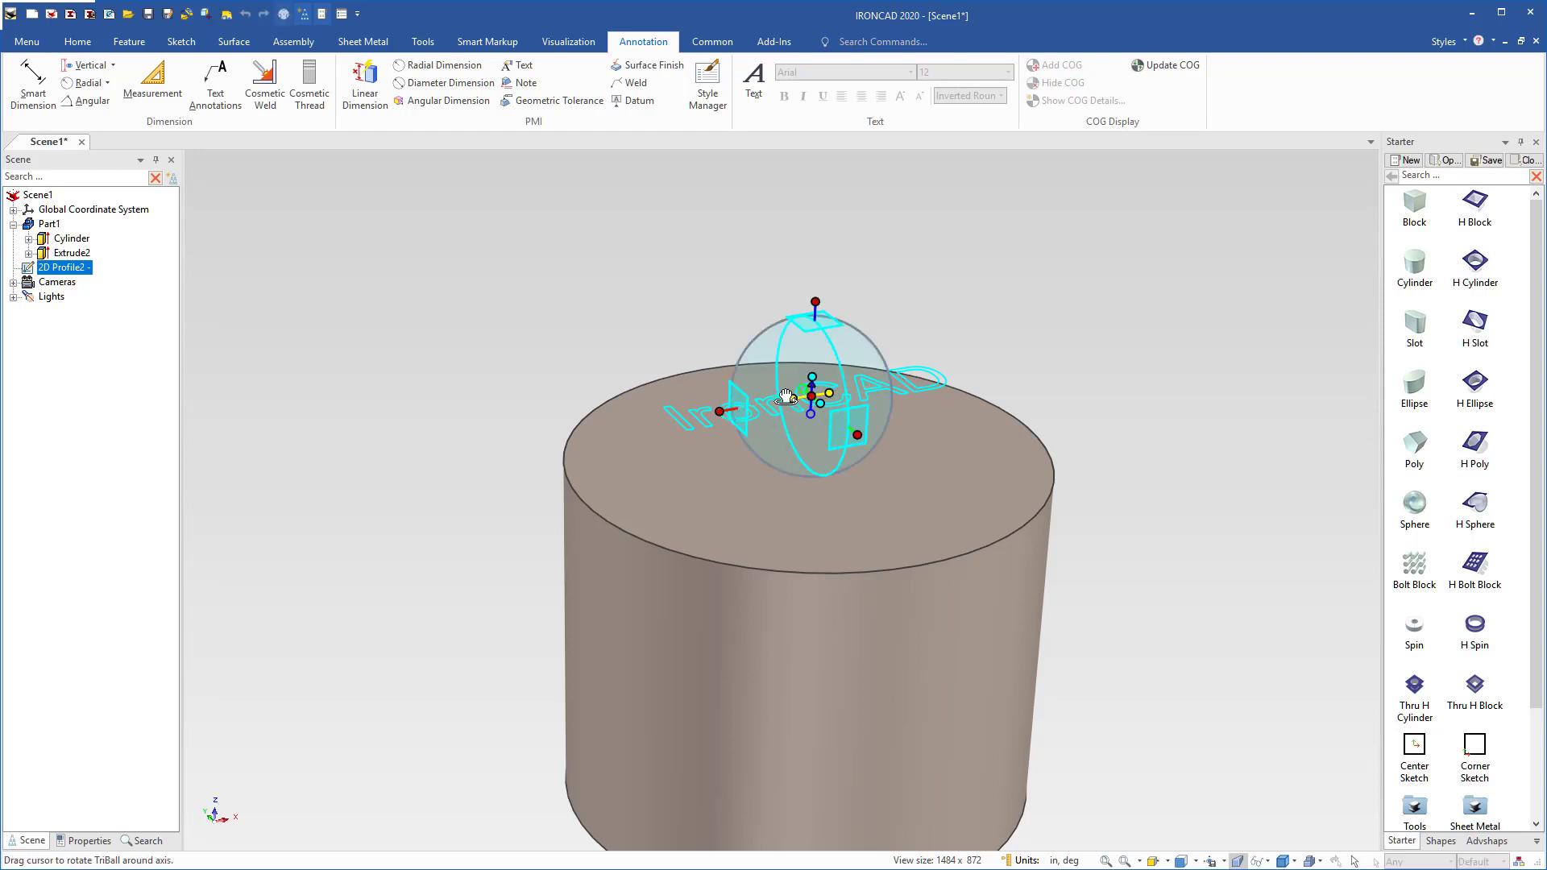
pyautogui.moveTo(804, 388); pyautogui.dragTo(855, 434)
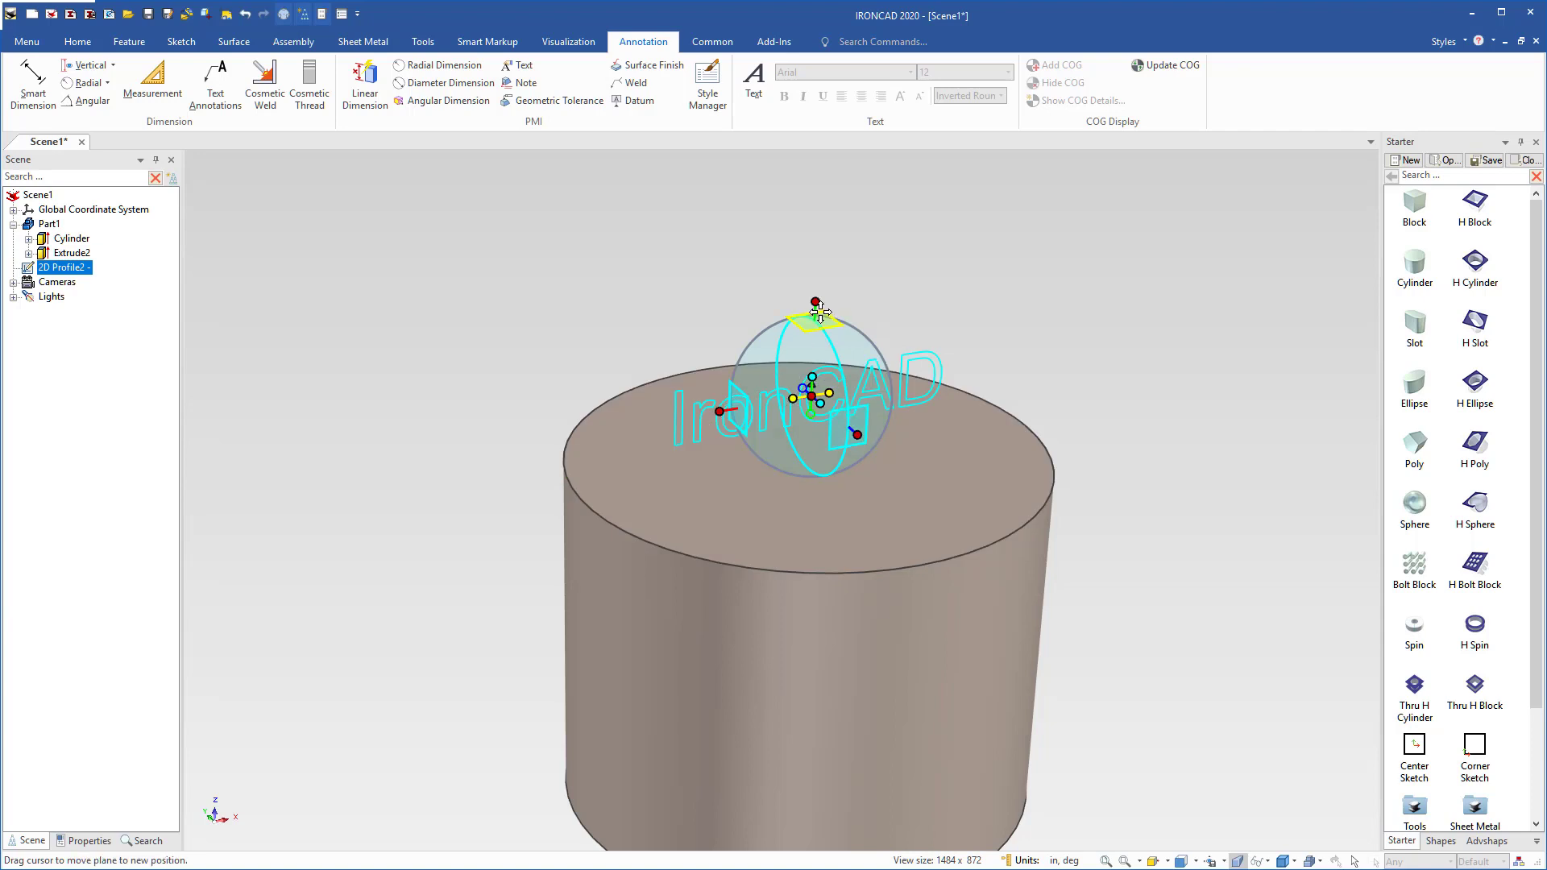
# - Move the upright text profile down and outward so it stands in front of the cylinder's side, and close the TriBall
pyautogui.moveTo(826, 305); pyautogui.dragTo(810, 507)
pyautogui.moveTo(919, 541)
pyautogui.mouseDown(button='middle')
pyautogui.moveTo(939, 528)
pyautogui.moveTo(930, 556)
pyautogui.mouseUp(button='middle')
pyautogui.scroll(-3, 893, 650)
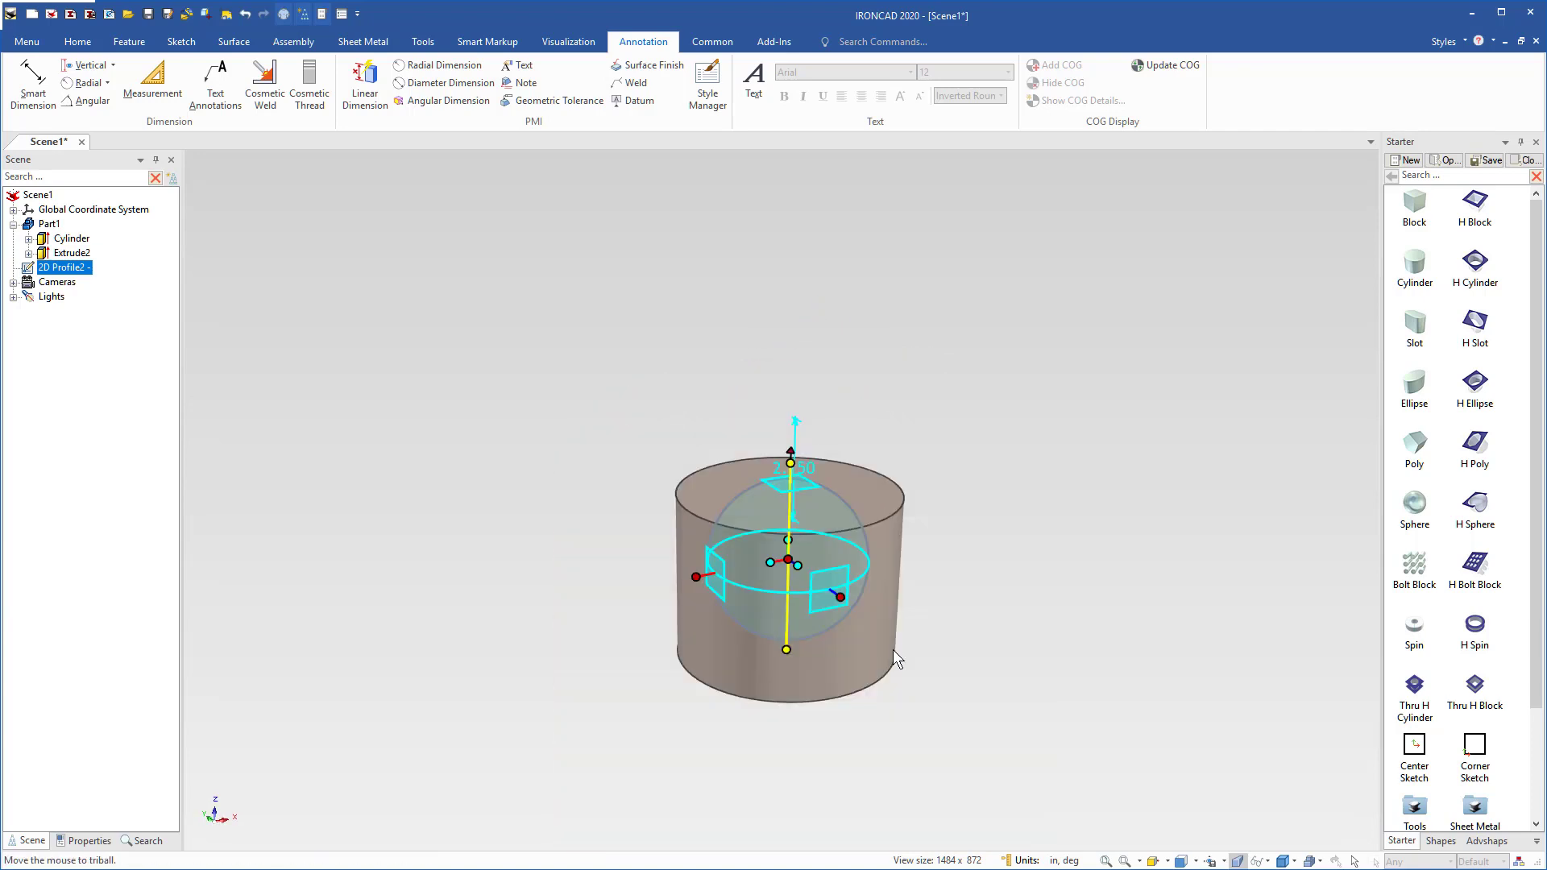
pyautogui.moveTo(839, 596); pyautogui.dragTo(926, 659)
pyautogui.press('F10')
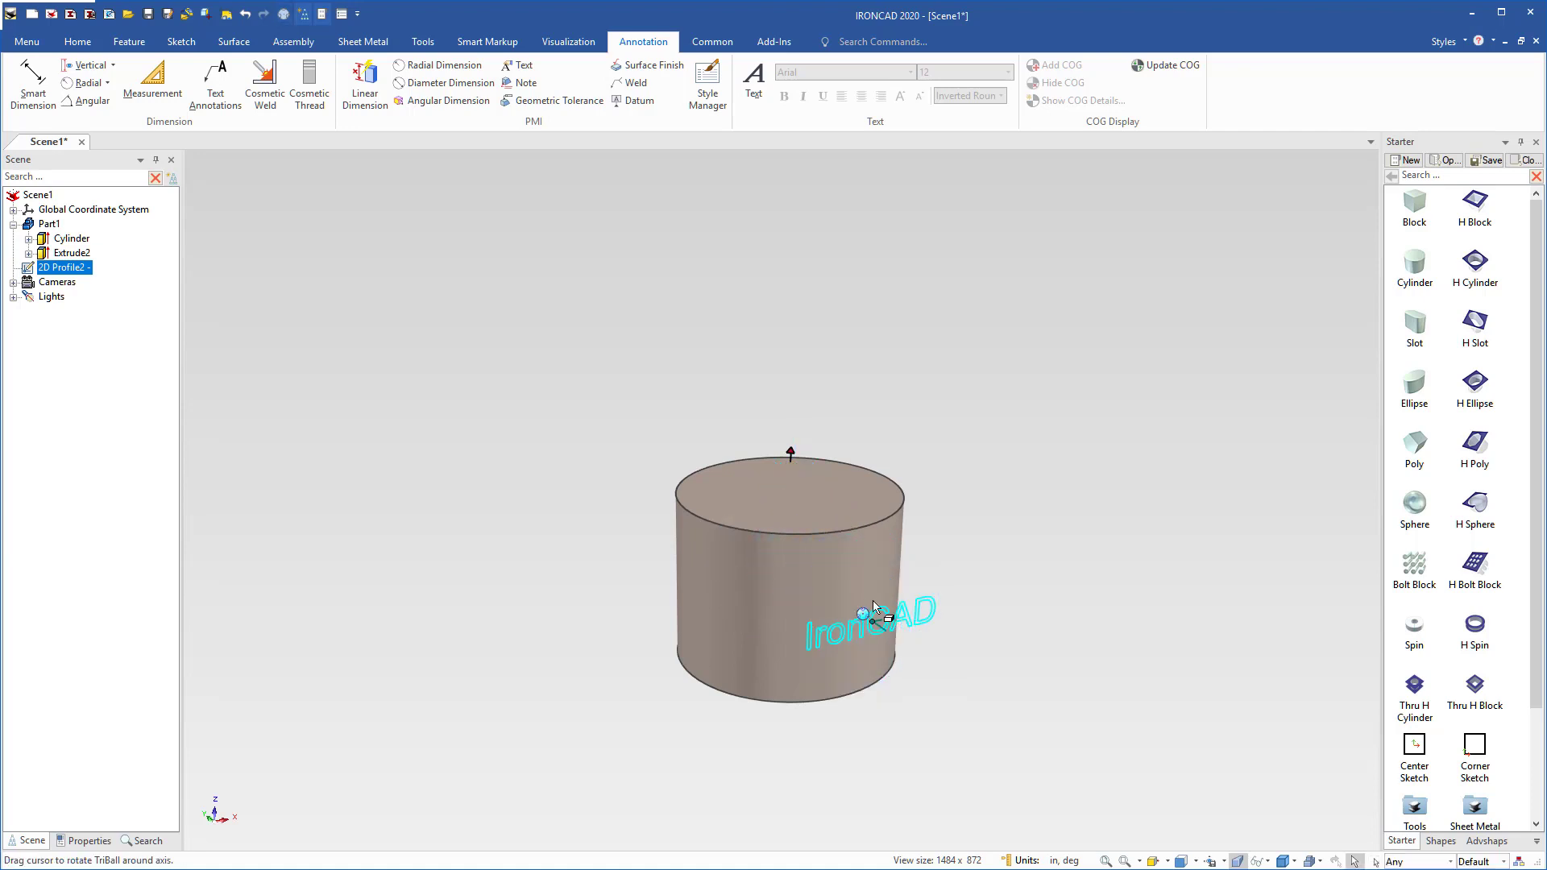
pyautogui.click(988, 601)
# - Start a Wrap Emboss on the cylinder's side face with curve type Feature, using the IronCAD text profile
pyautogui.scroll(3, 967, 645)
pyautogui.scroll(2, 901, 606)
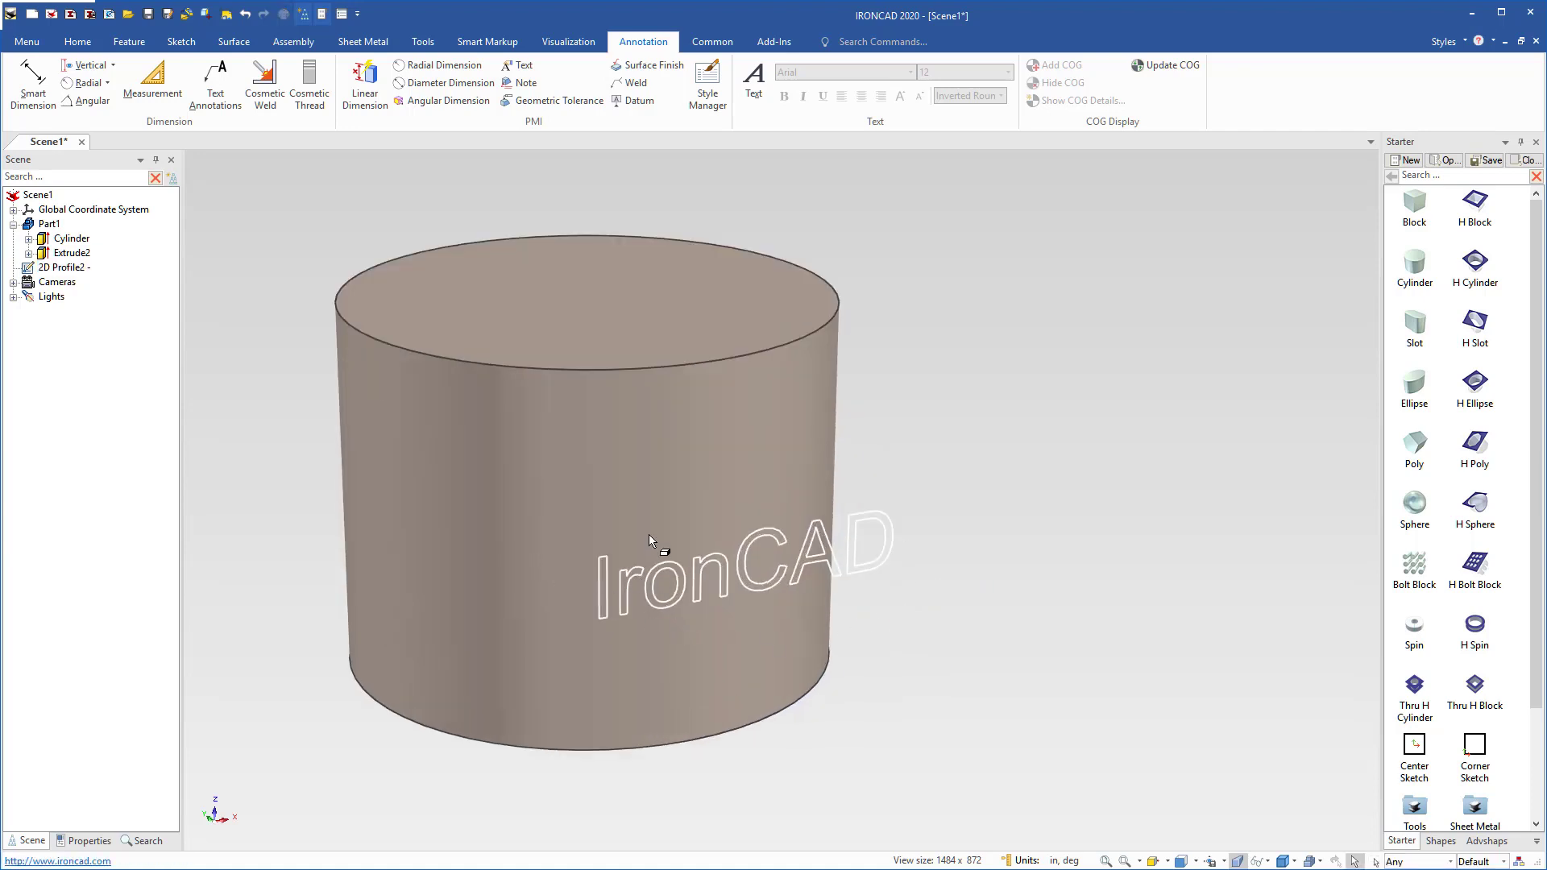
pyautogui.moveTo(649, 535); pyautogui.dragTo(787, 511, button='middle')
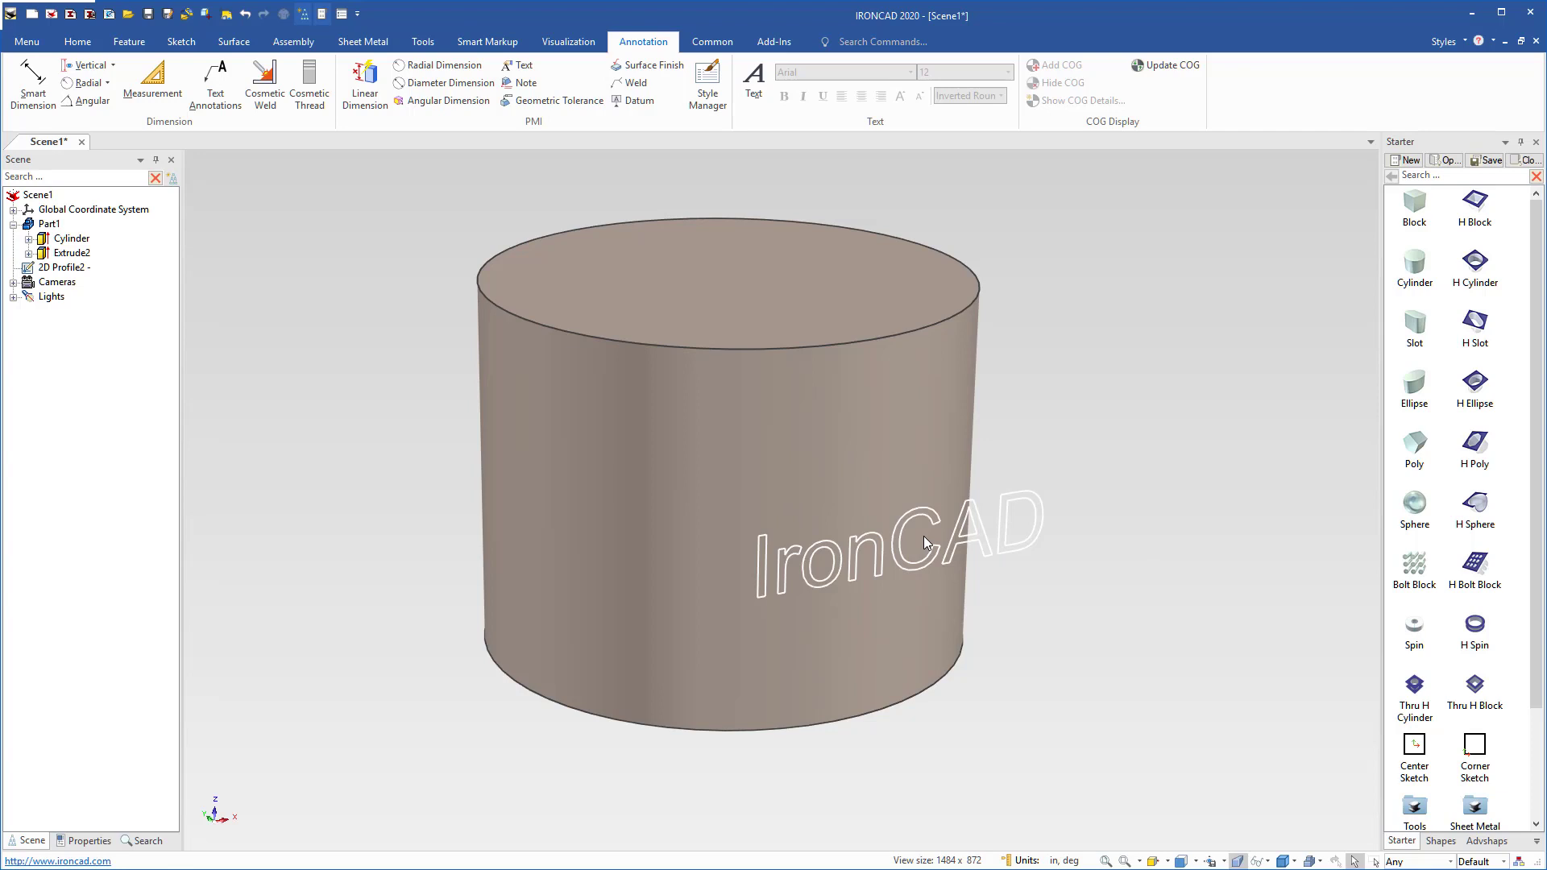
pyautogui.click(129, 43)
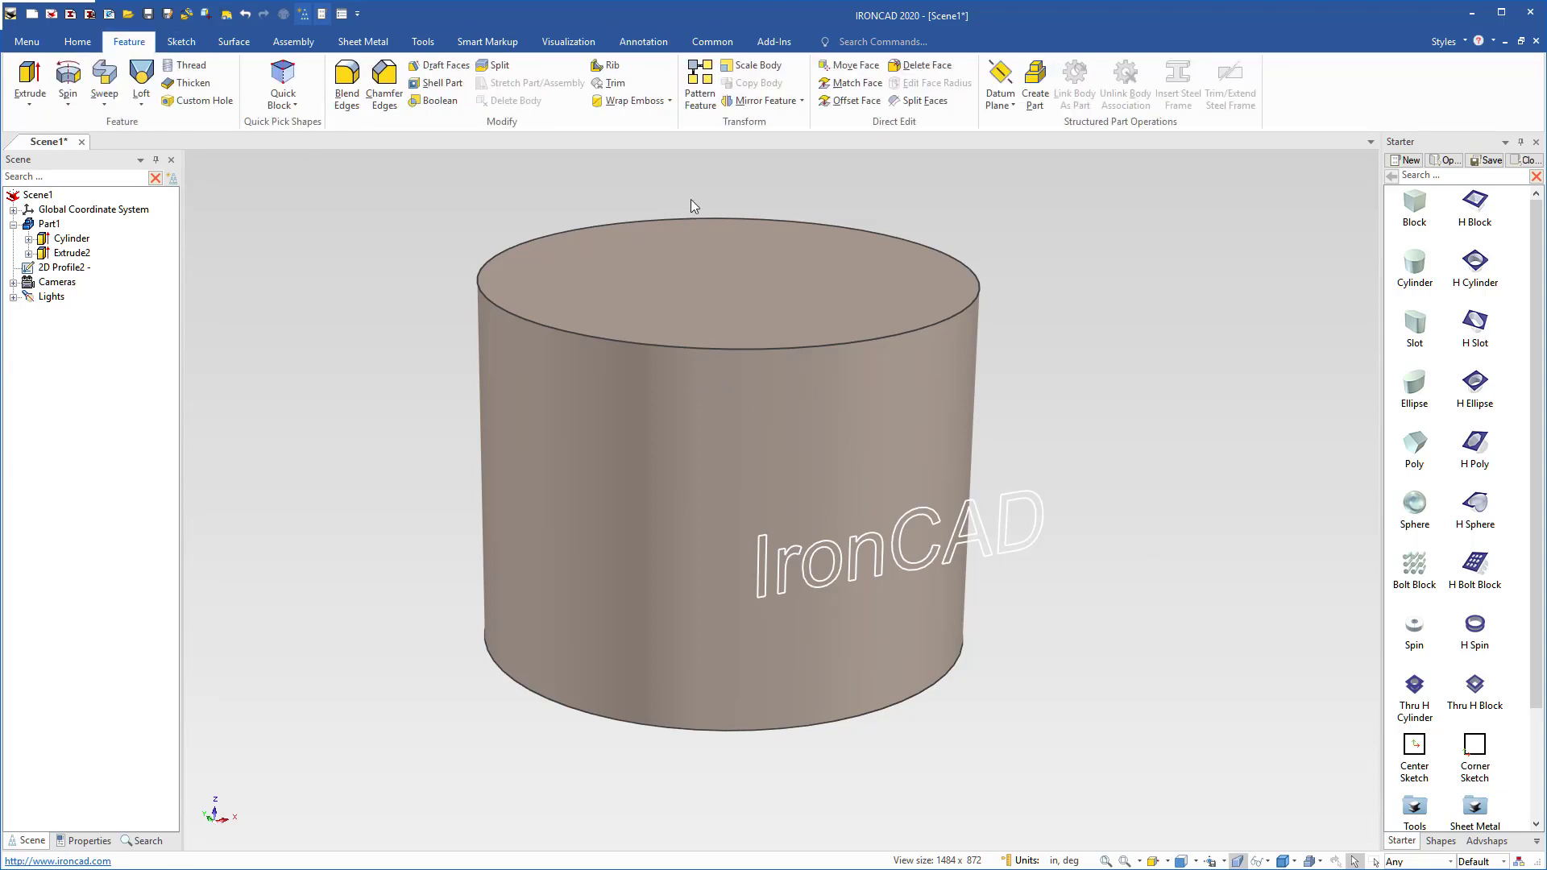
pyautogui.click(670, 103)
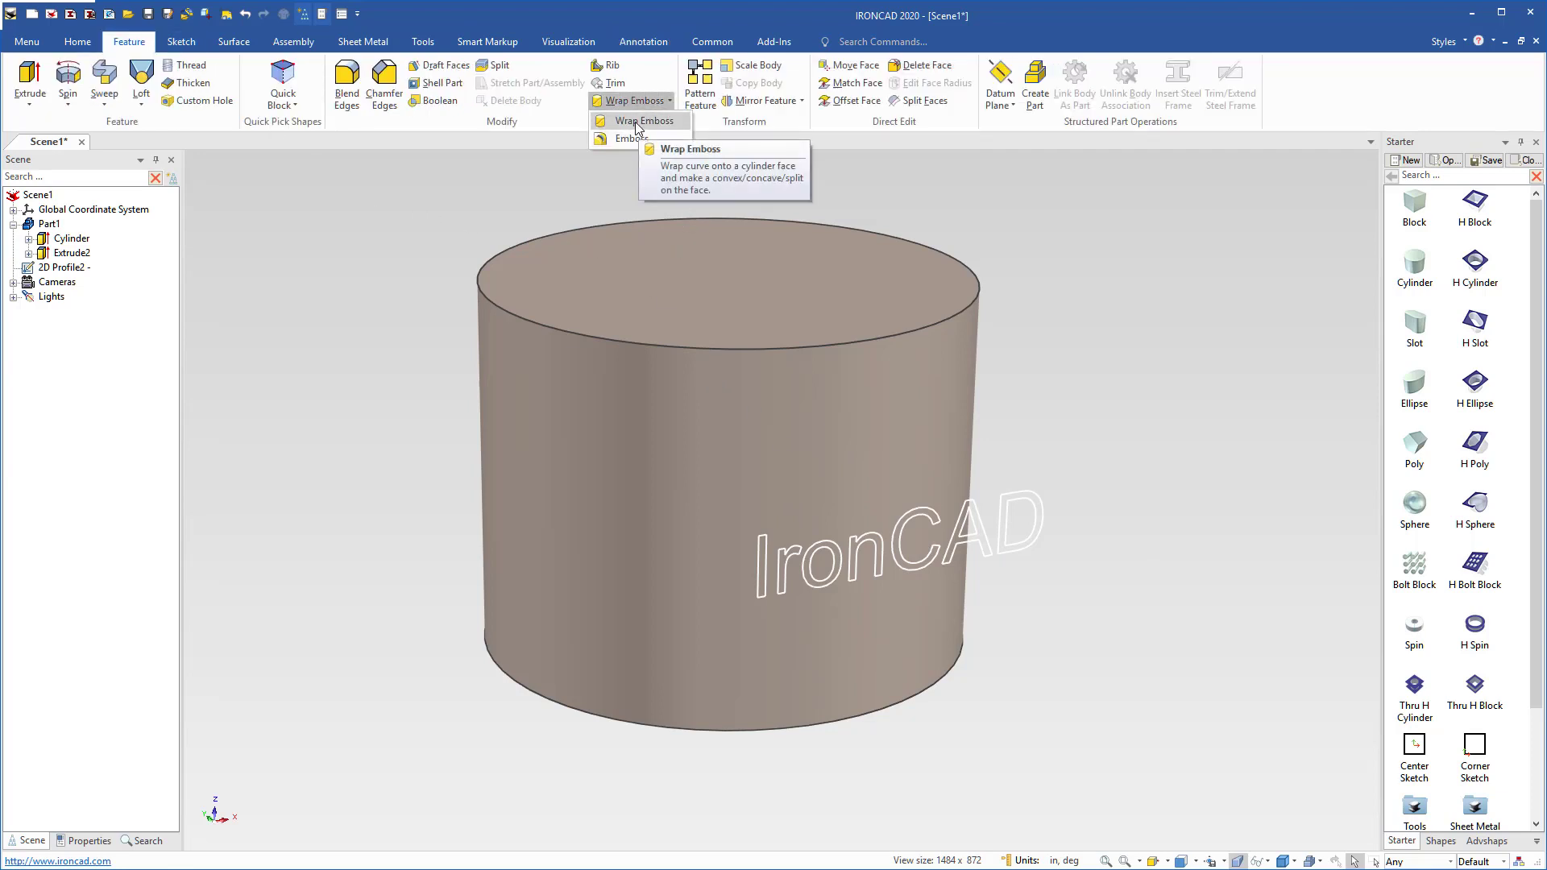
pyautogui.click(637, 122)
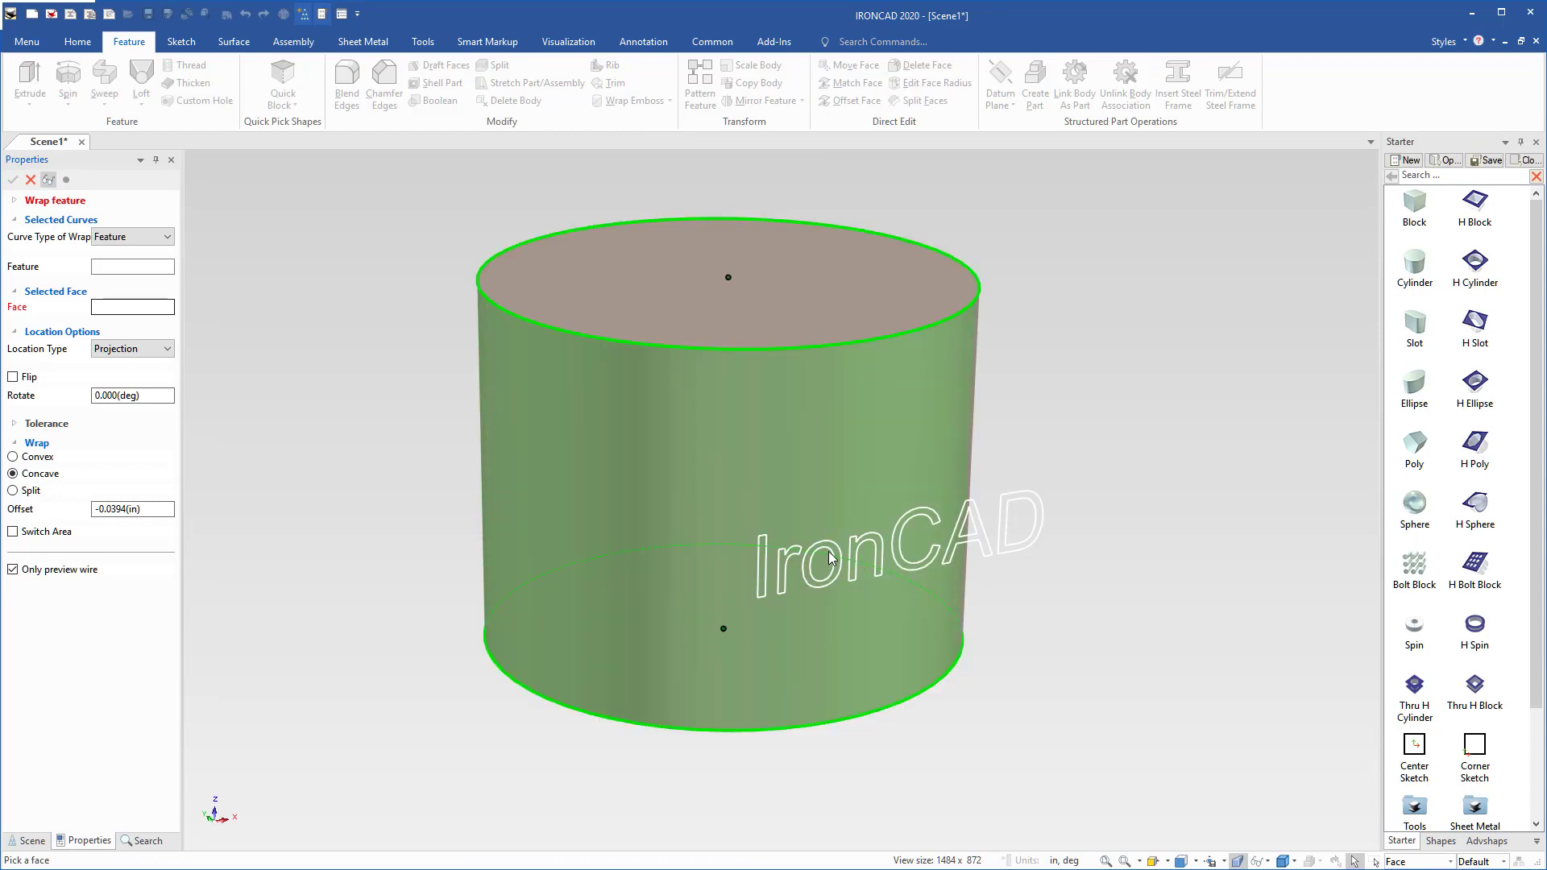
pyautogui.click(693, 480)
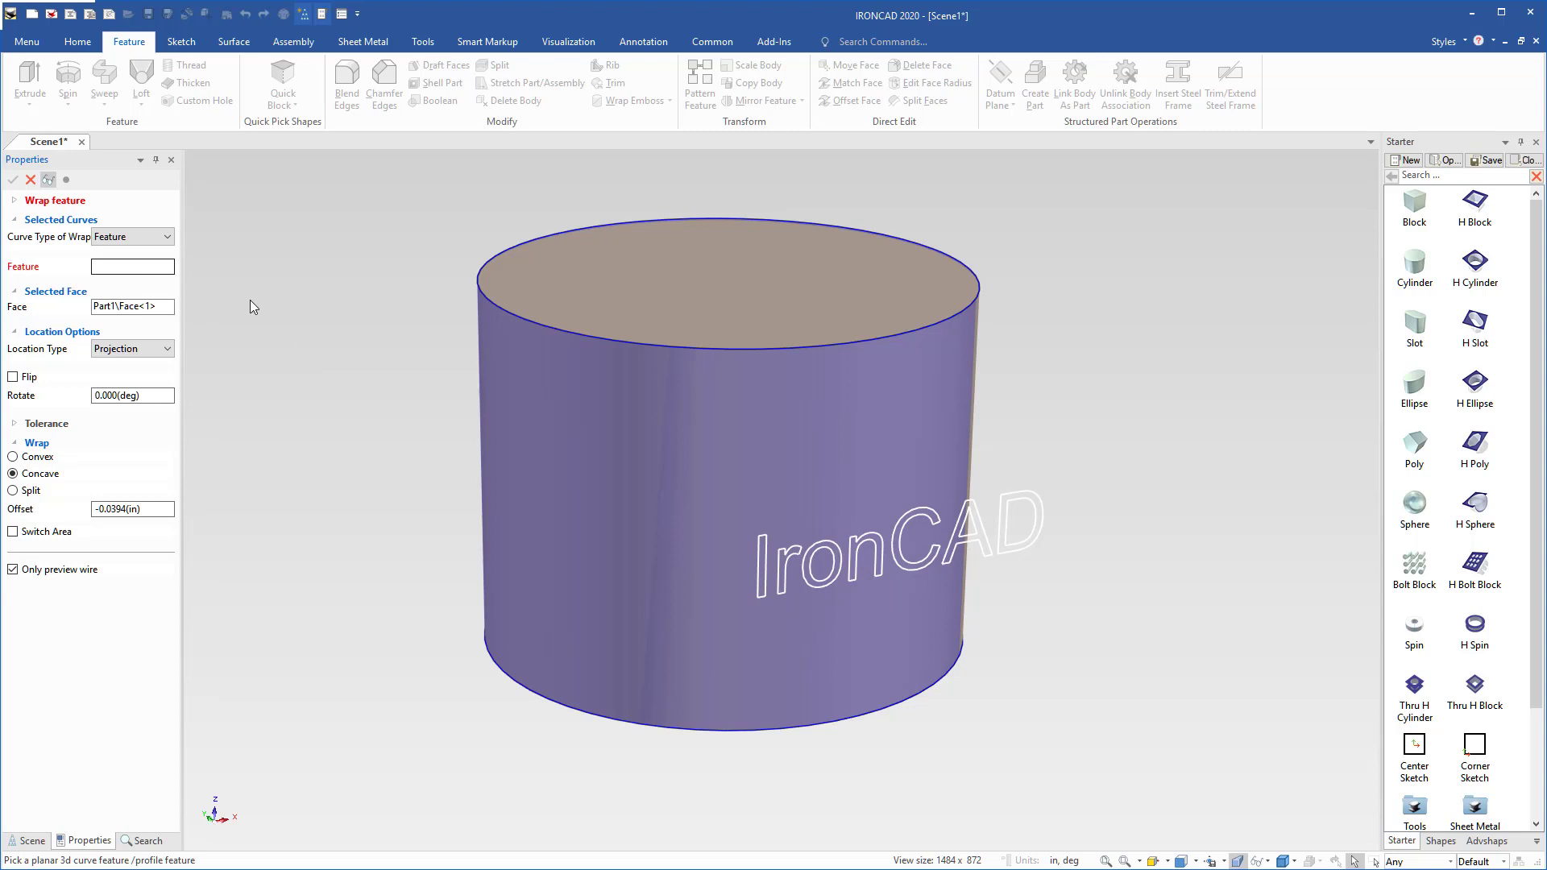
pyautogui.click(155, 243)
pyautogui.click(158, 244)
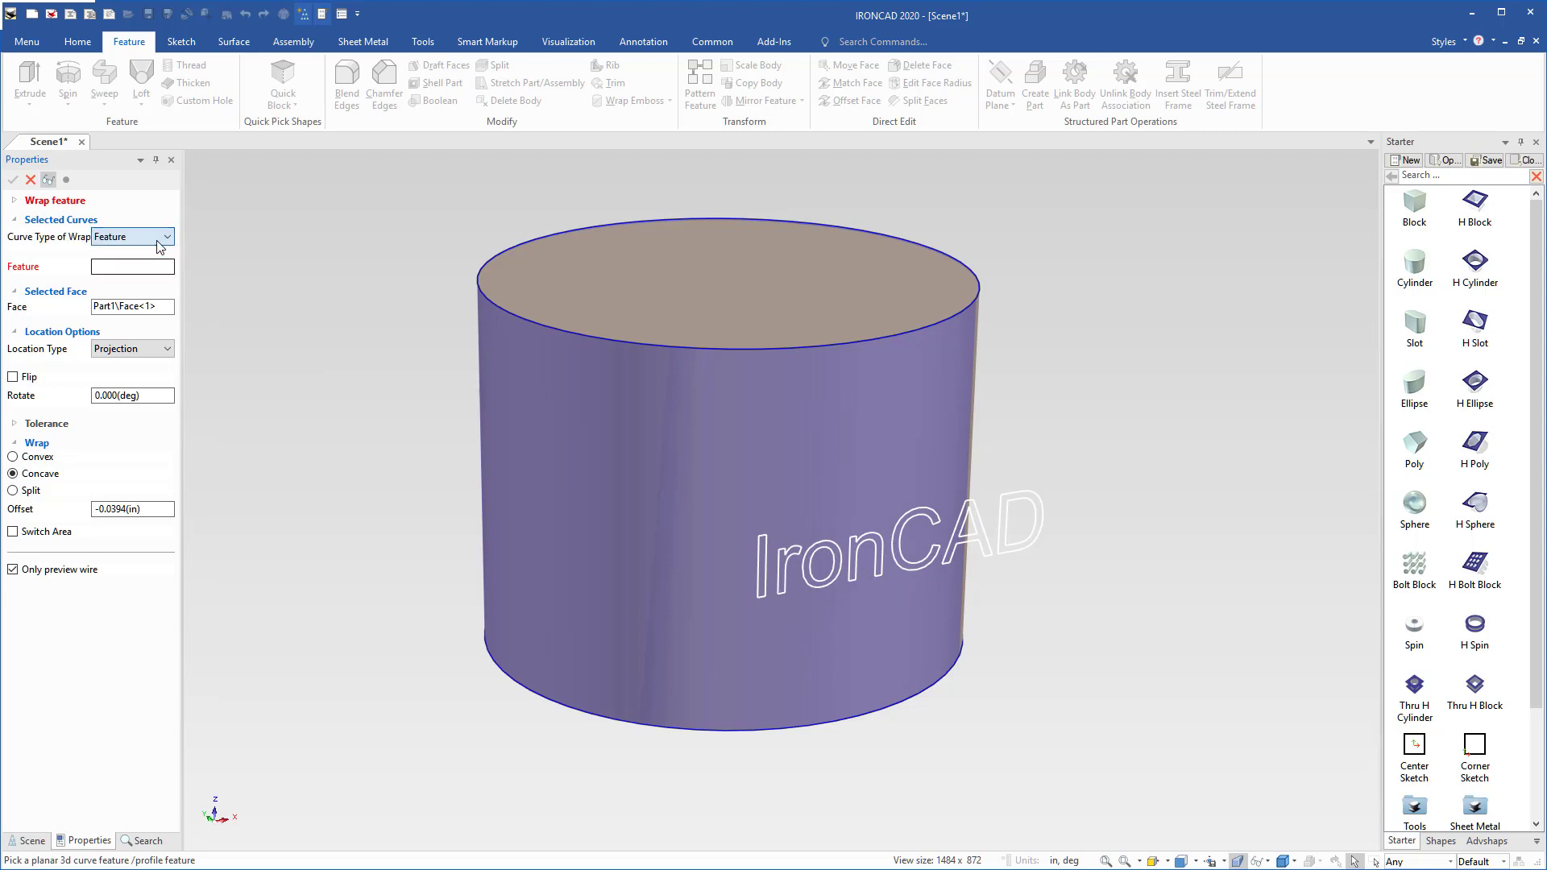
pyautogui.click(759, 582)
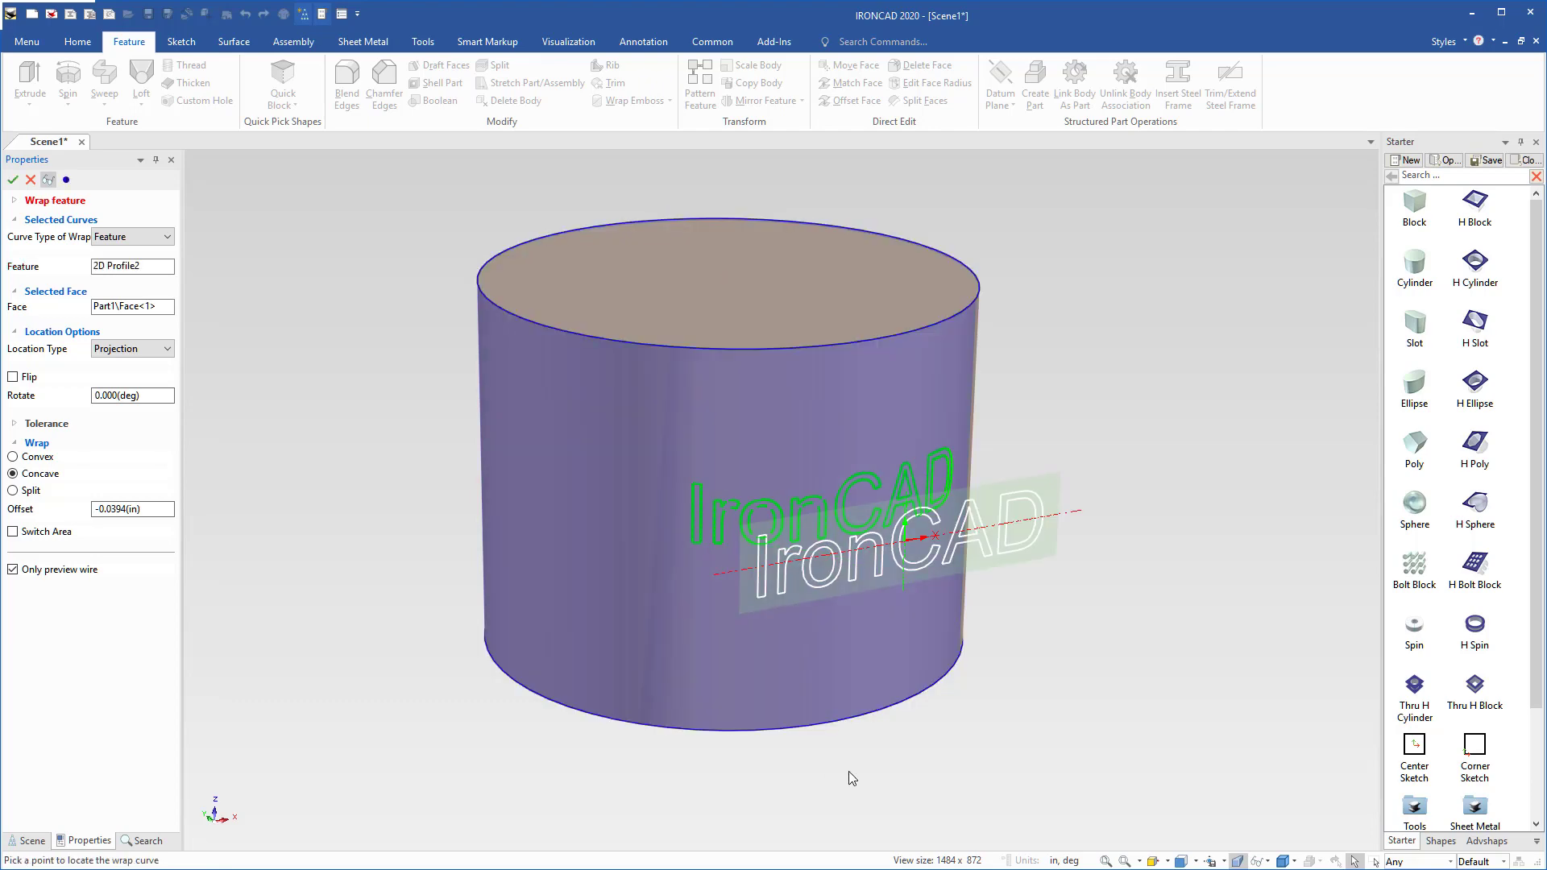
# - Make the wrapped text Convex with a 0.125 in offset and create the emboss
pyautogui.moveTo(965, 694); pyautogui.dragTo(1026, 664)
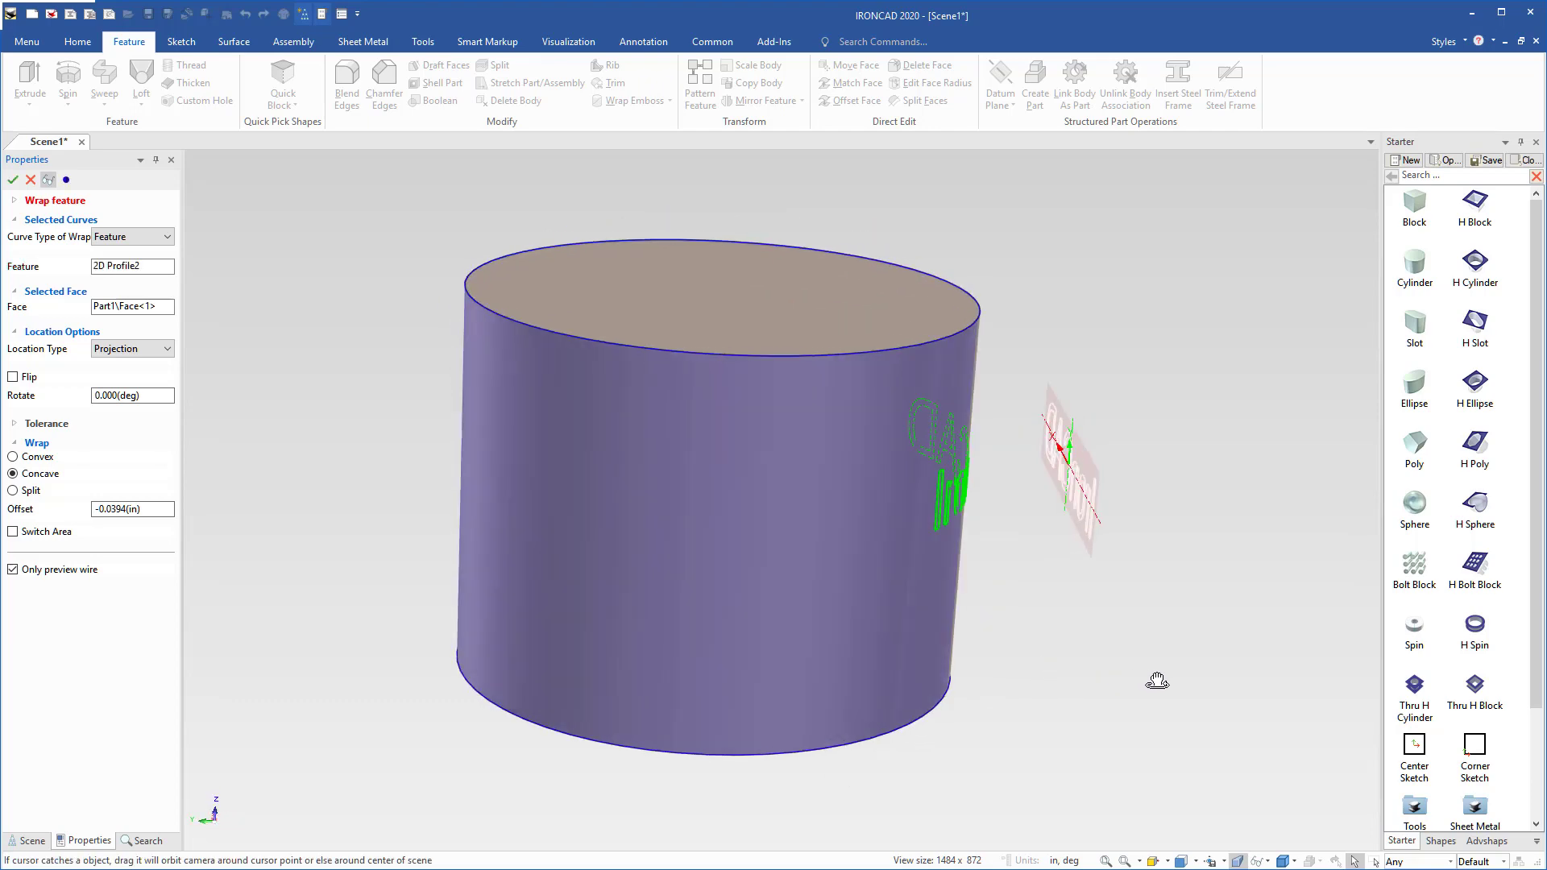
pyautogui.moveTo(1157, 682); pyautogui.dragTo(1040, 709, button='middle')
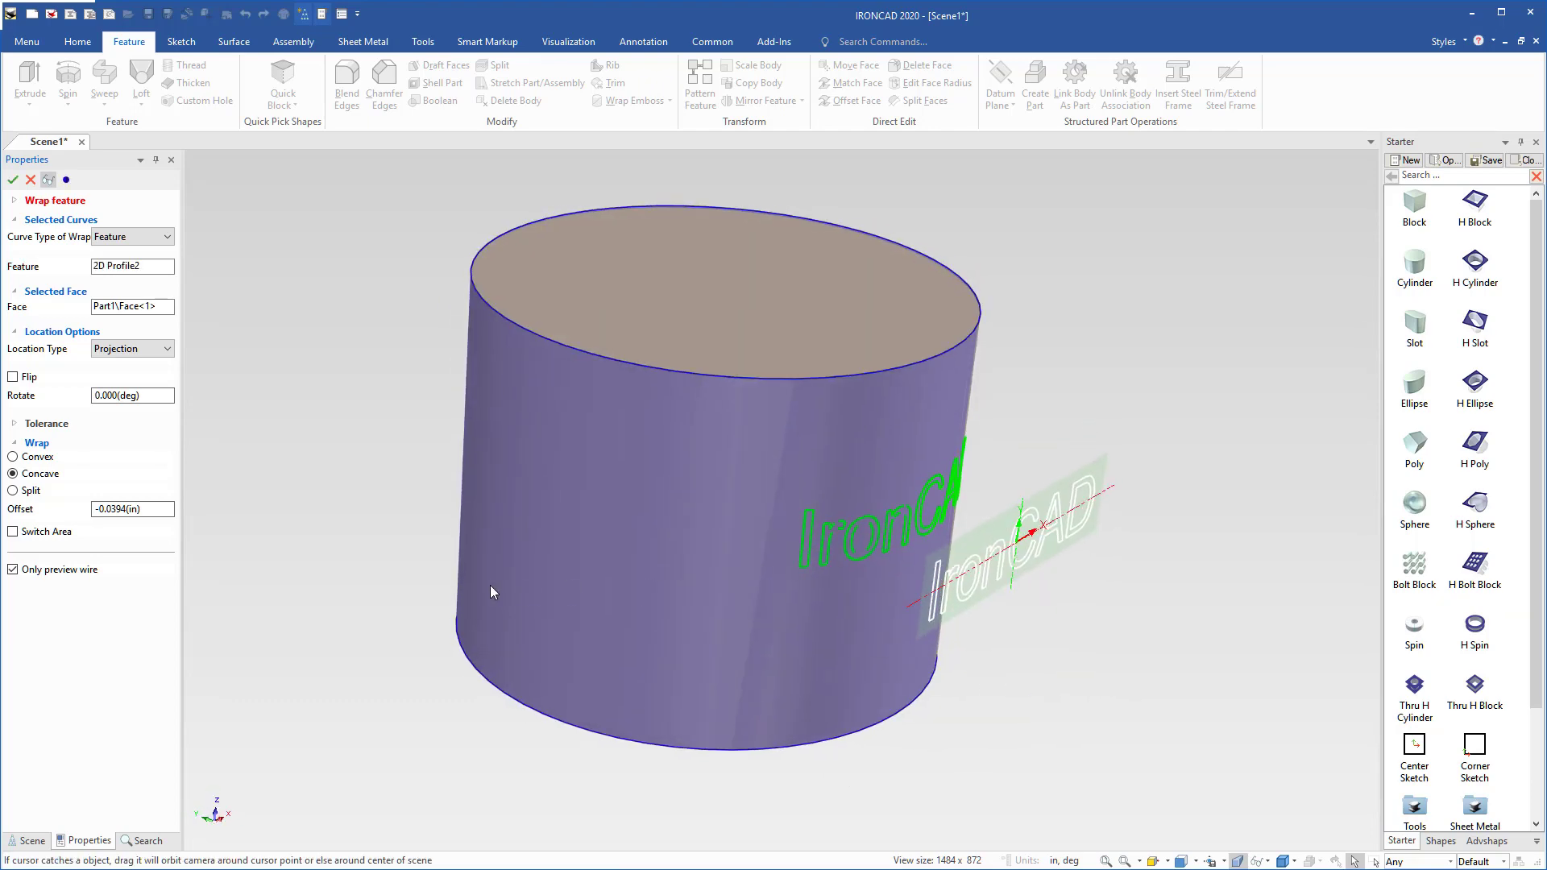
pyautogui.scroll(2, 343, 522)
pyautogui.scroll(-1, 806, 524)
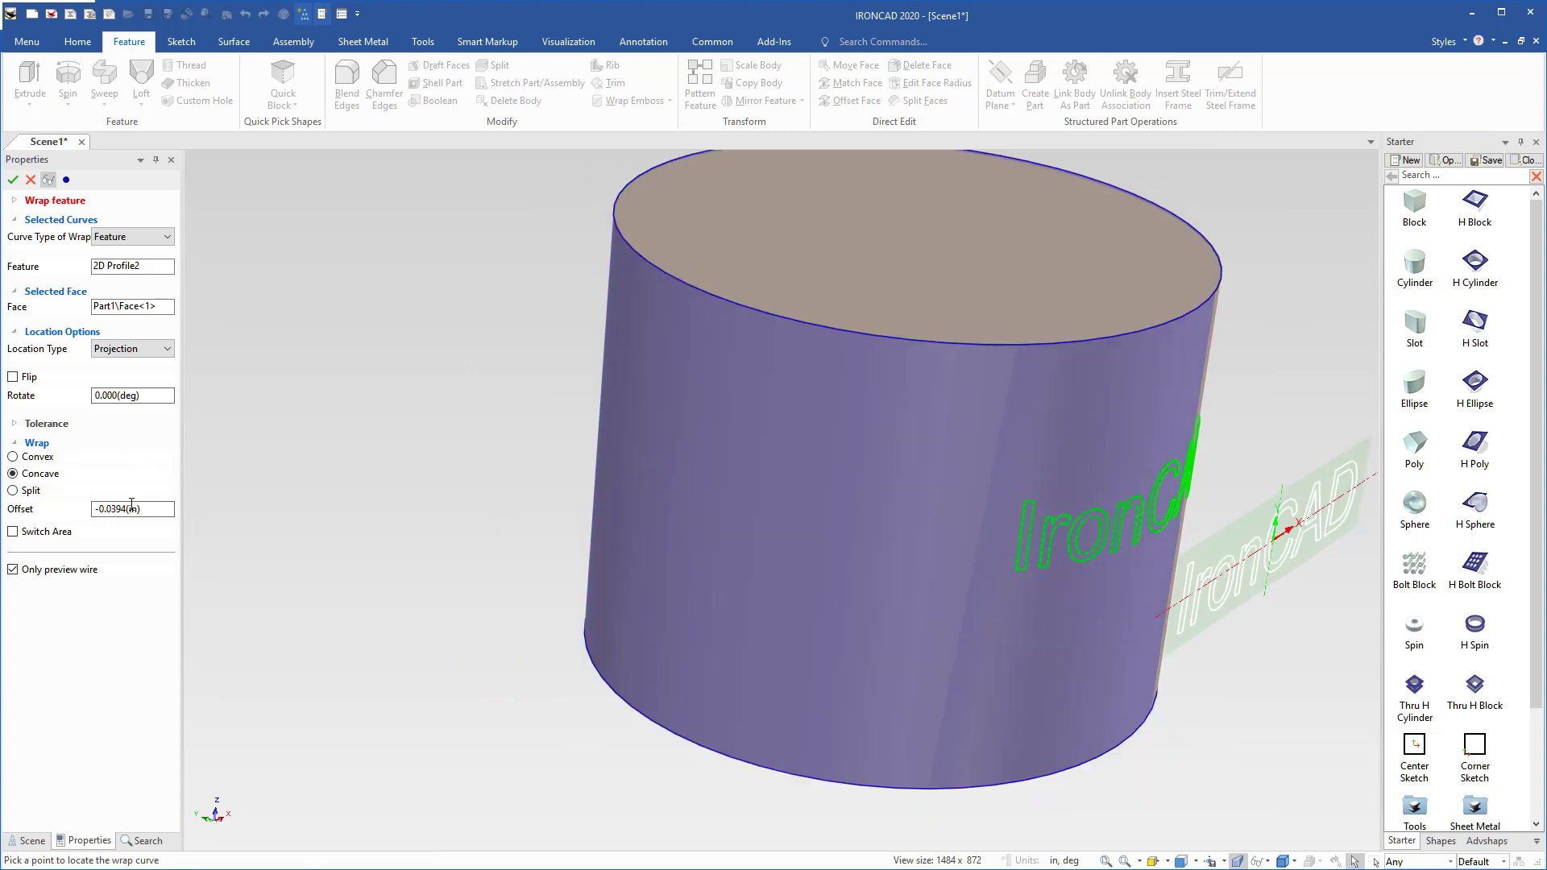
pyautogui.click(28, 458)
pyautogui.click(14, 179)
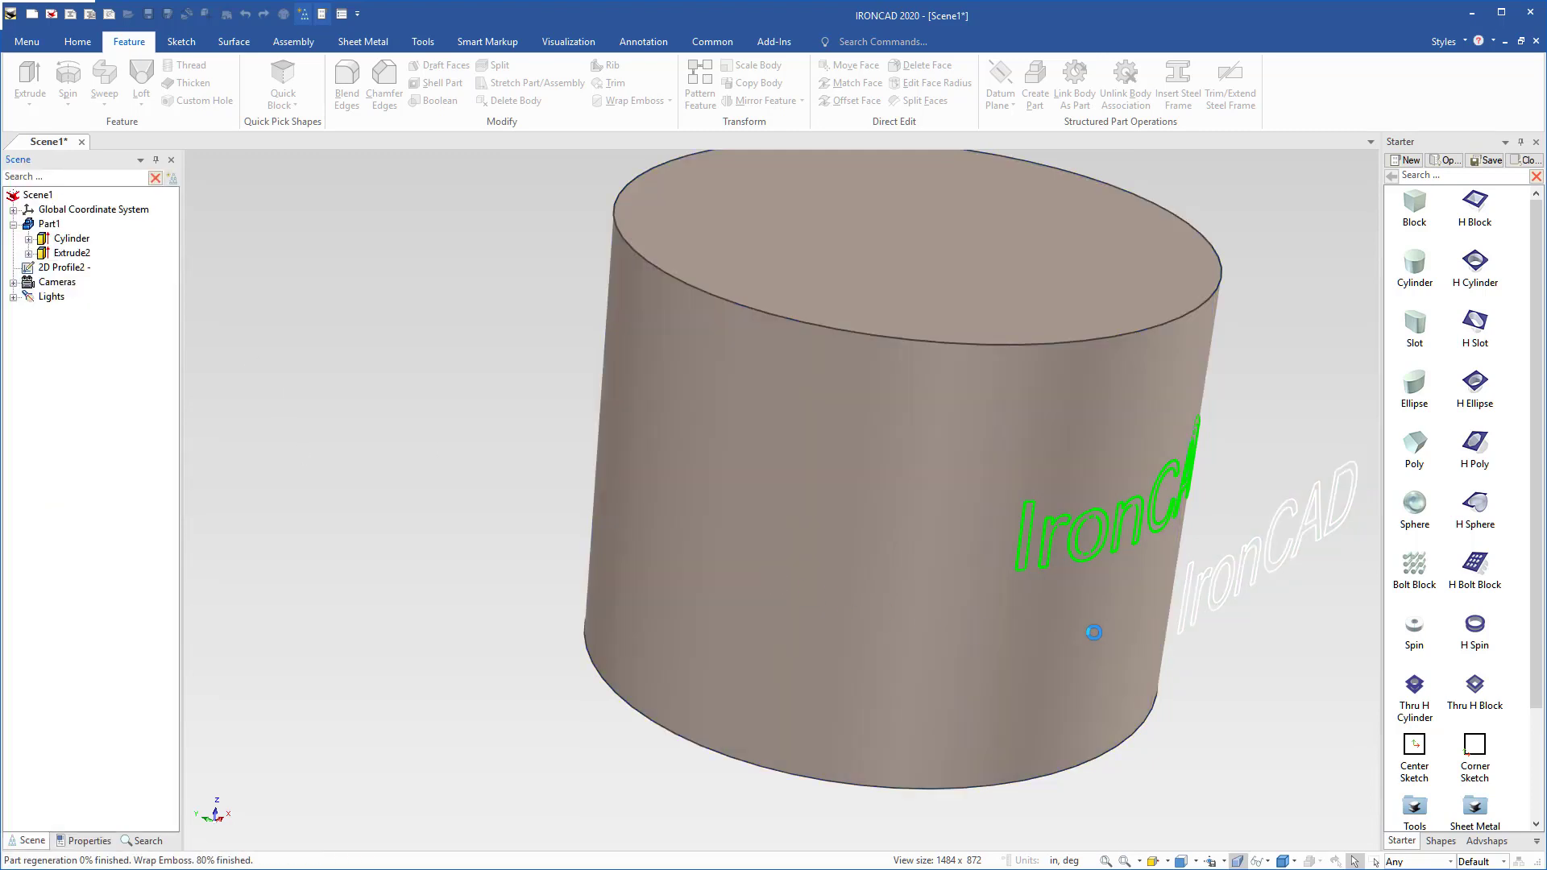
# - Examine the raised IronCAD lettering on the cylinder from several angles, comparing it with its source profile
pyautogui.moveTo(1211, 504); pyautogui.dragTo(1176, 499, button='middle')
pyautogui.scroll(3, 1096, 524)
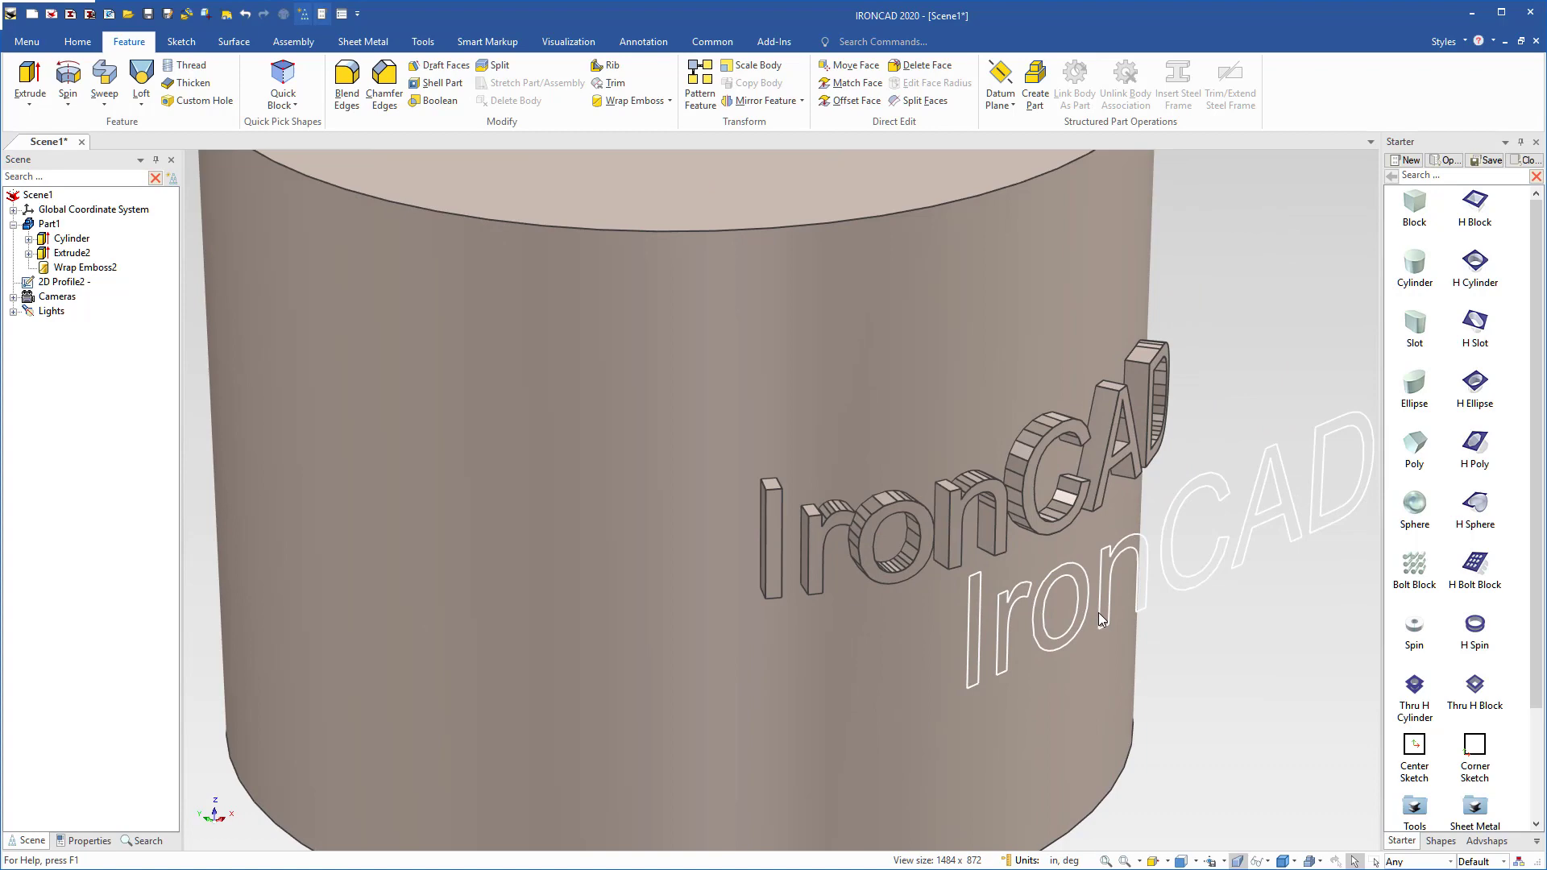
pyautogui.moveTo(1099, 619); pyautogui.dragTo(938, 629, button='middle')
pyautogui.scroll(-3, 1079, 636)
pyautogui.moveTo(1158, 664); pyautogui.dragTo(1160, 622, button='middle')
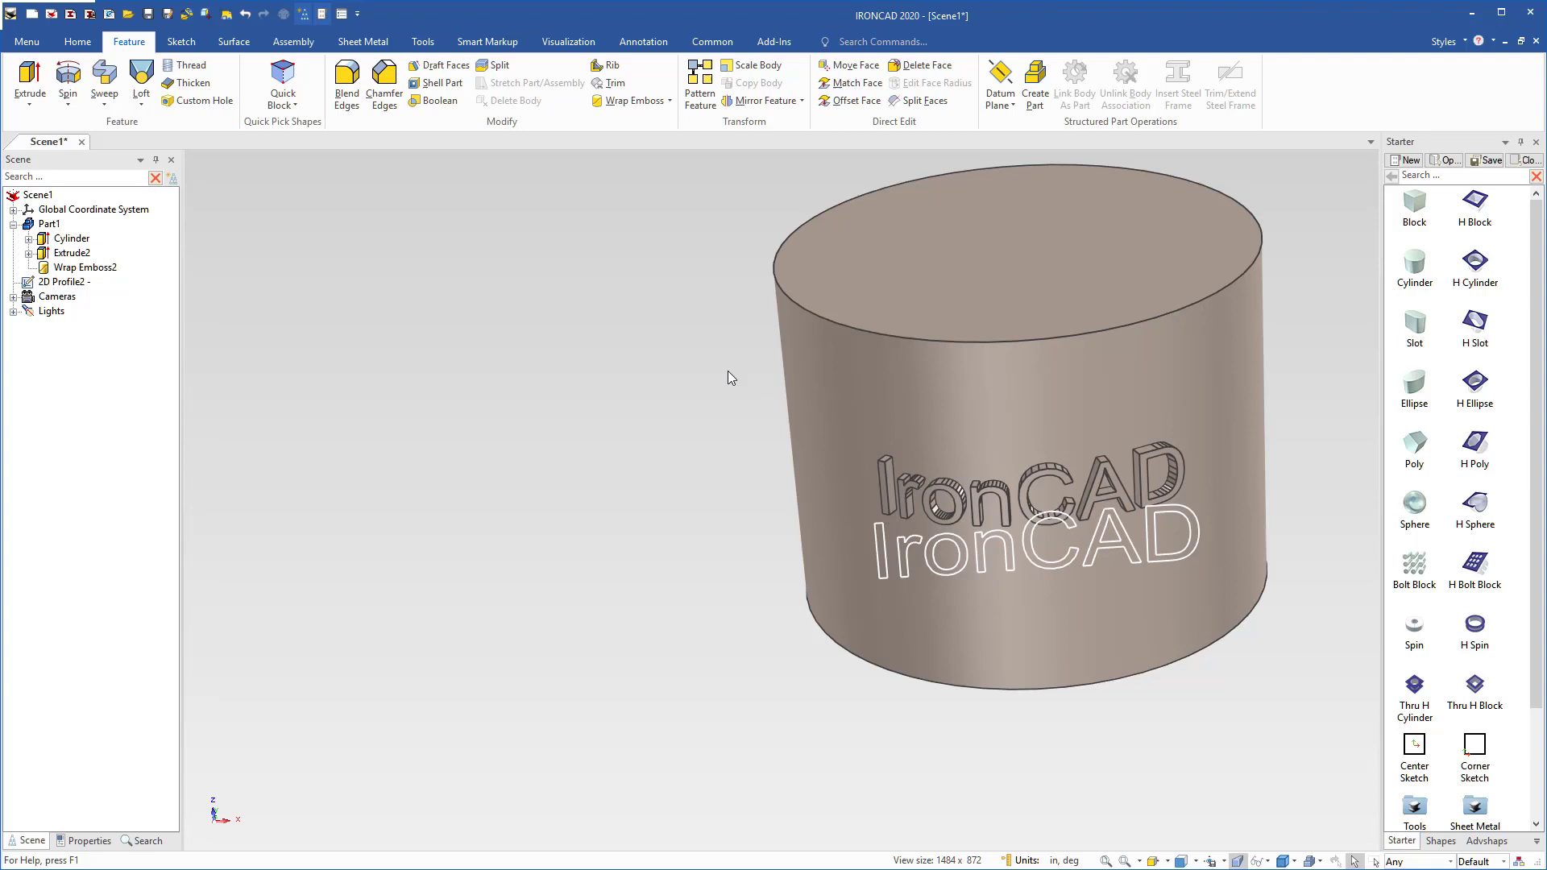
pyautogui.keyDown('shift'); pyautogui.moveTo(1099, 481); pyautogui.dragTo(815, 502, button='middle'); pyautogui.keyUp('shift')
pyautogui.moveTo(955, 609); pyautogui.dragTo(1059, 619, button='middle')
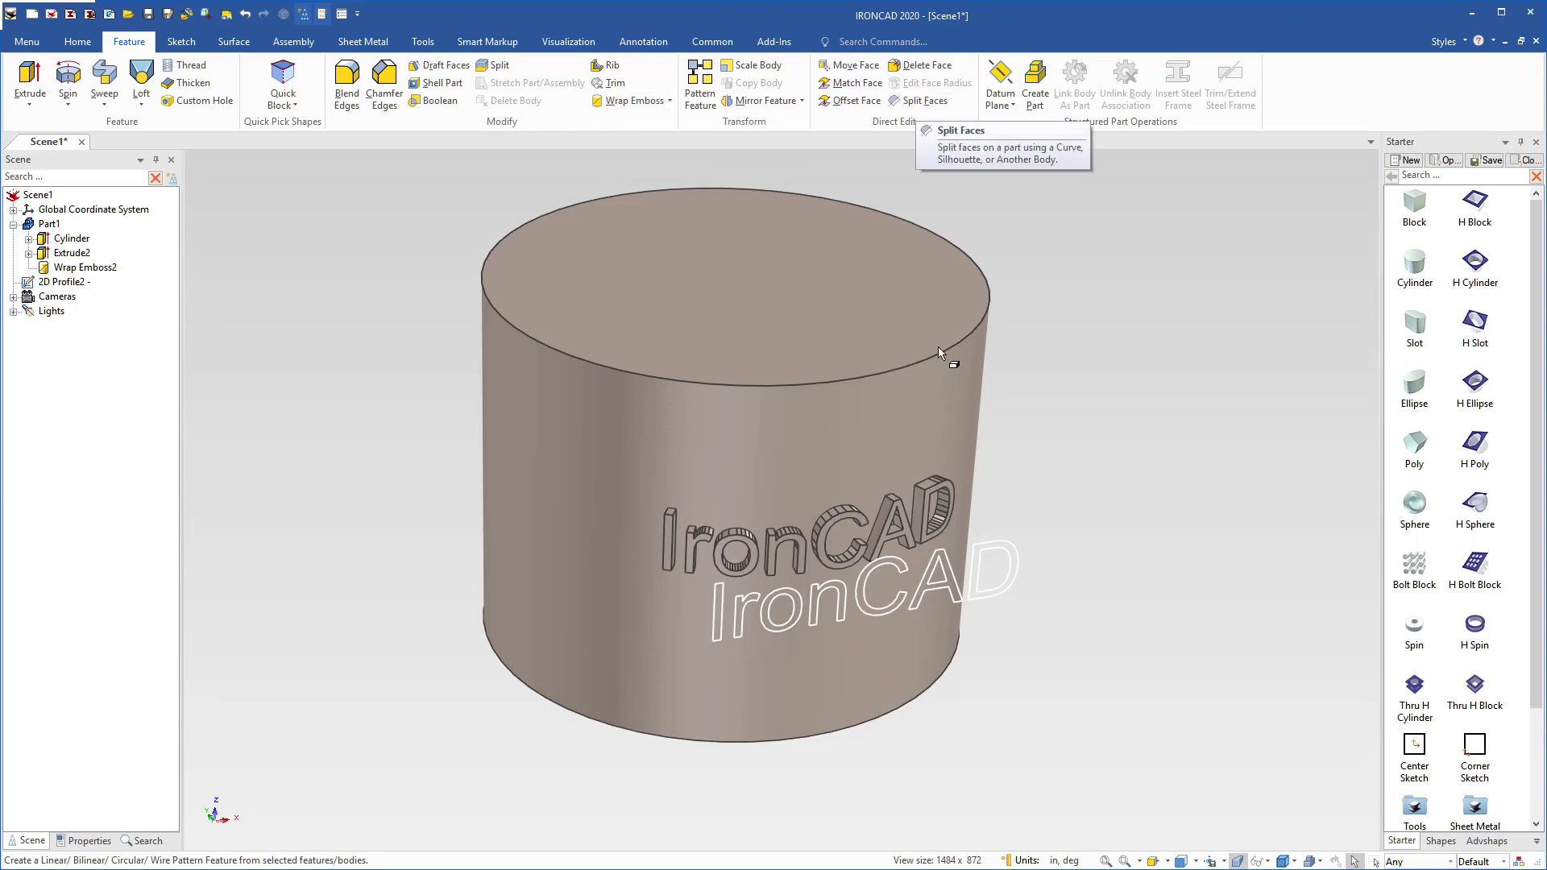
pyautogui.moveTo(1093, 469); pyautogui.dragTo(1088, 474, button='middle')
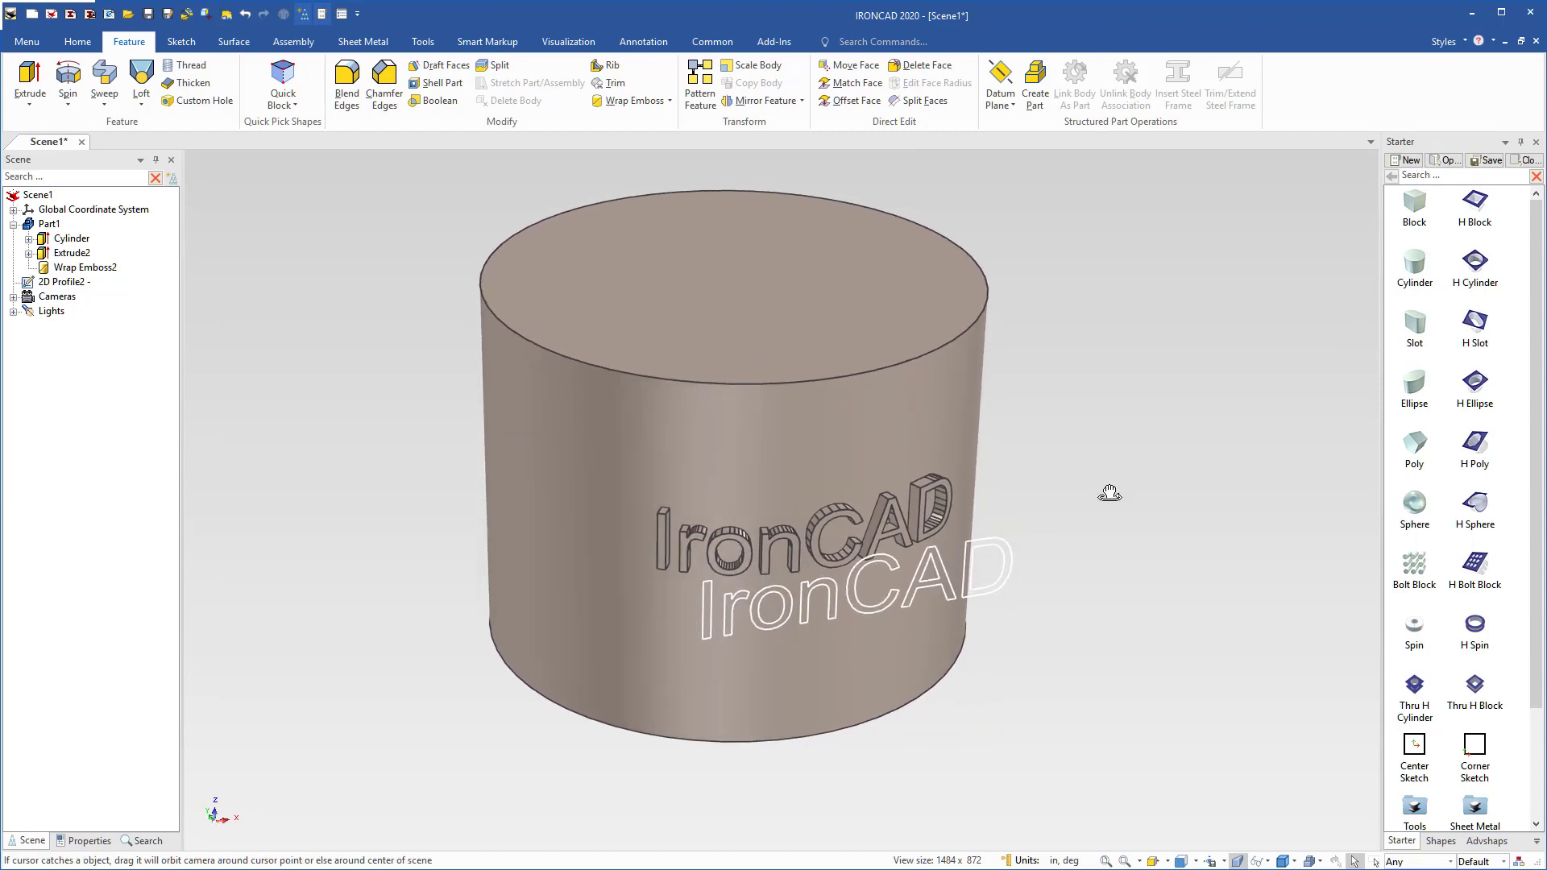
# - Open the ICMech Mech catalog and look through its tools
pyautogui.click(1536, 841)
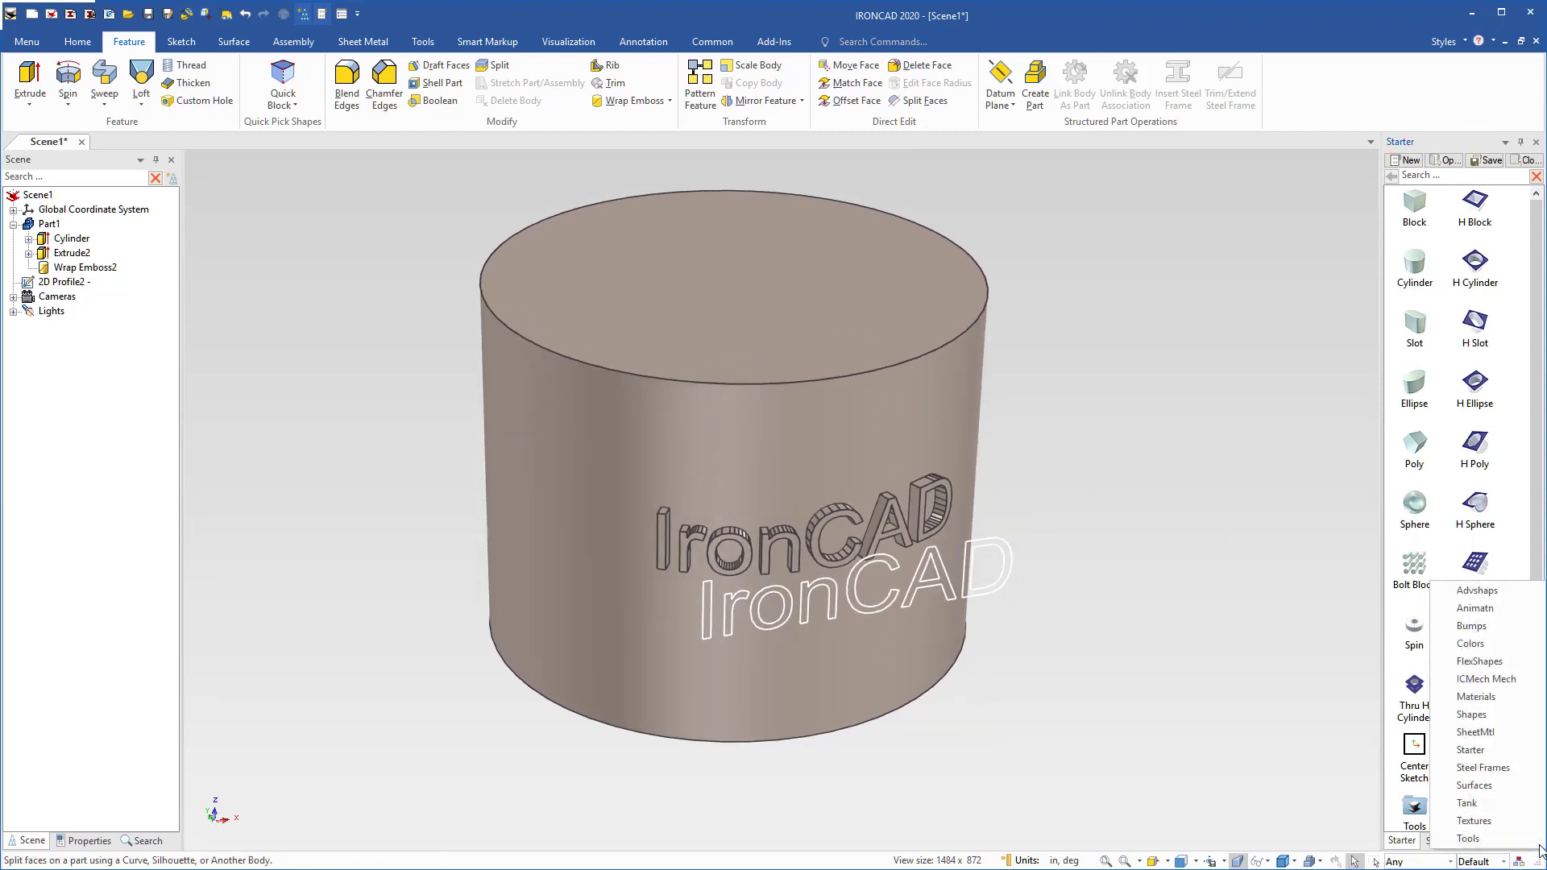
pyautogui.click(1522, 684)
pyautogui.scroll(-3, 1503, 560)
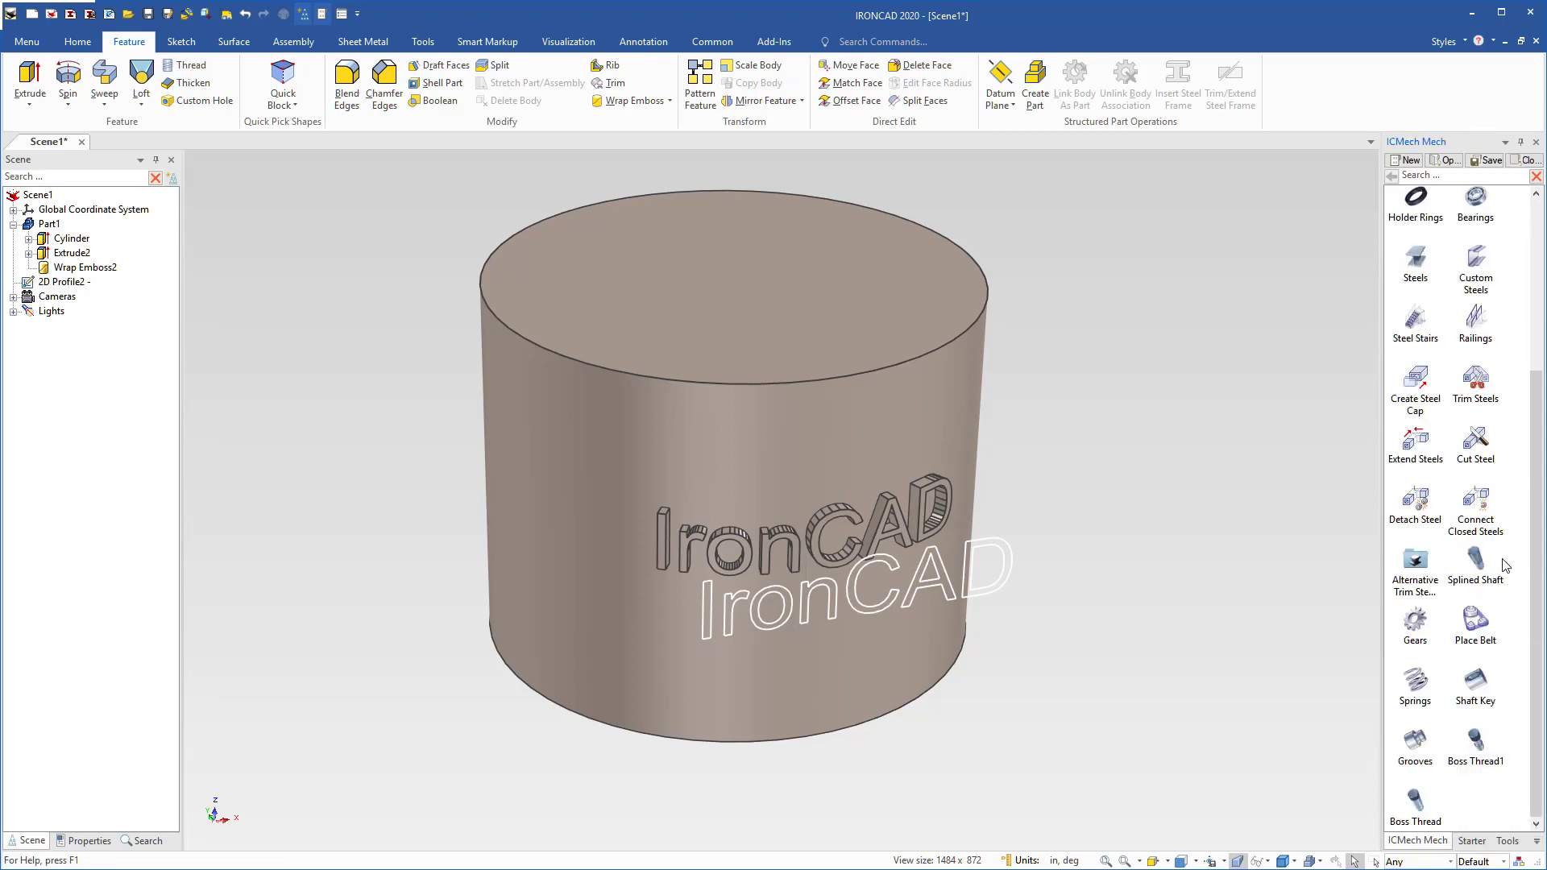
pyautogui.scroll(3, 1455, 393)
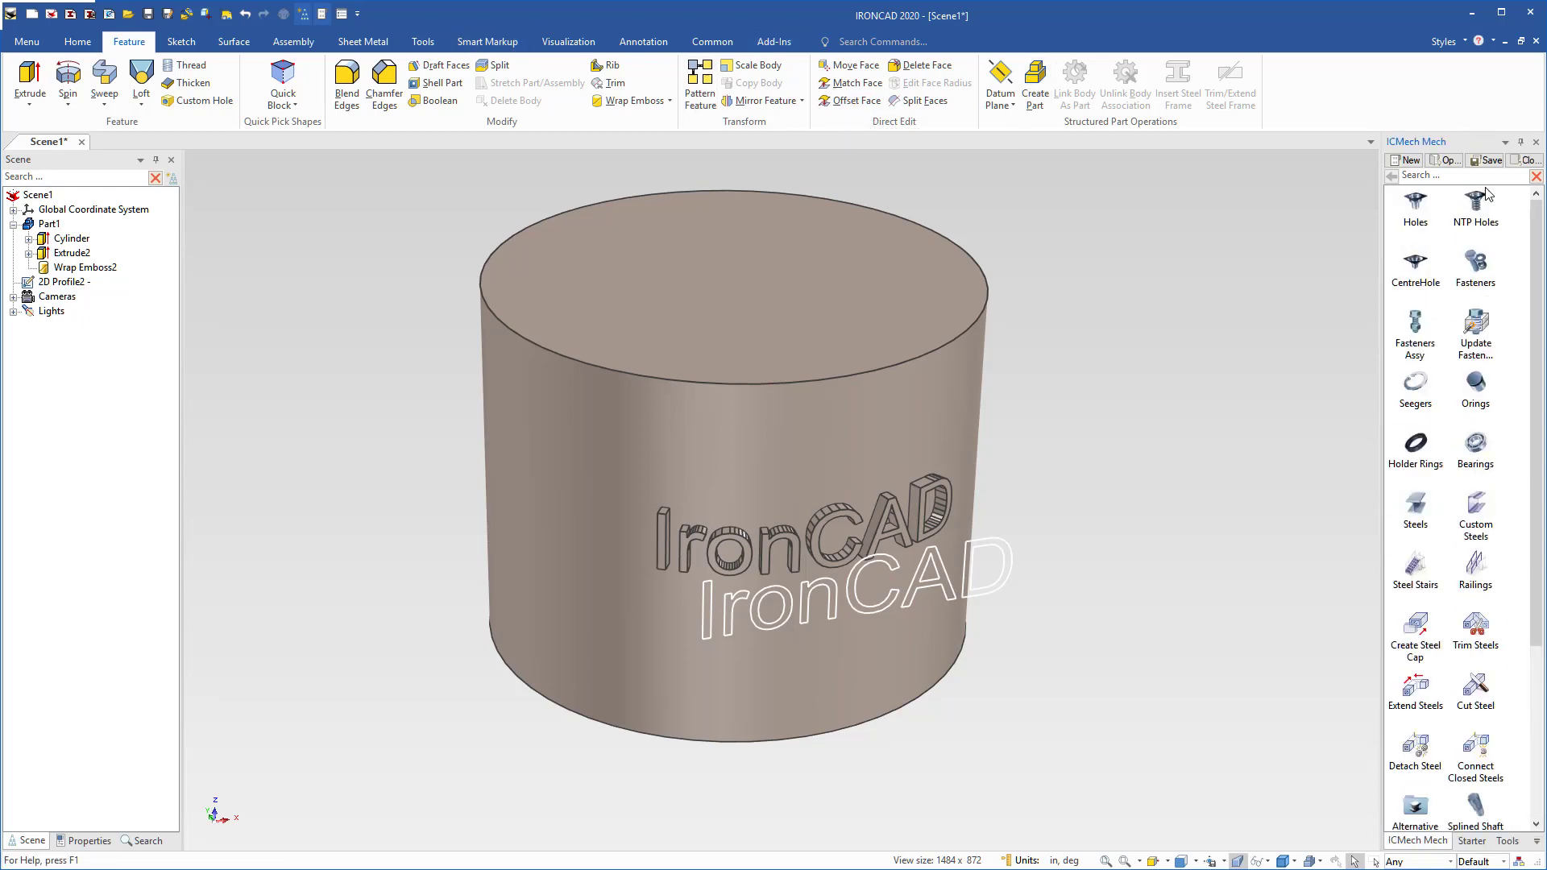
# - Load the catalog ICMech Tools.icc from the IronCAD Mechanical Catalogs folder and pick its Text3D tool
pyautogui.click(1445, 160)
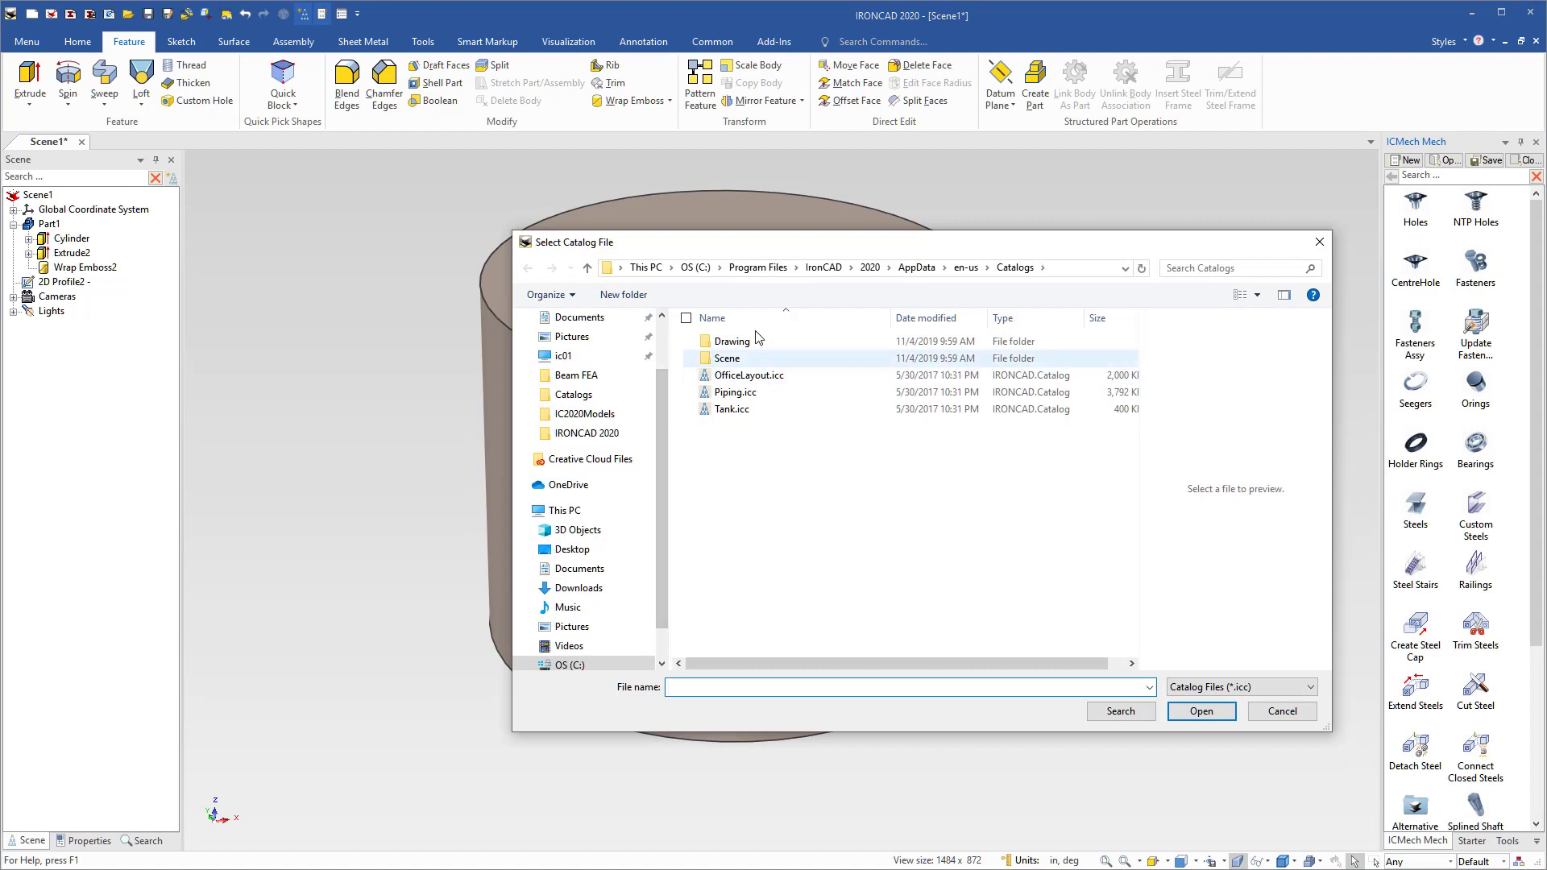
pyautogui.click(781, 269)
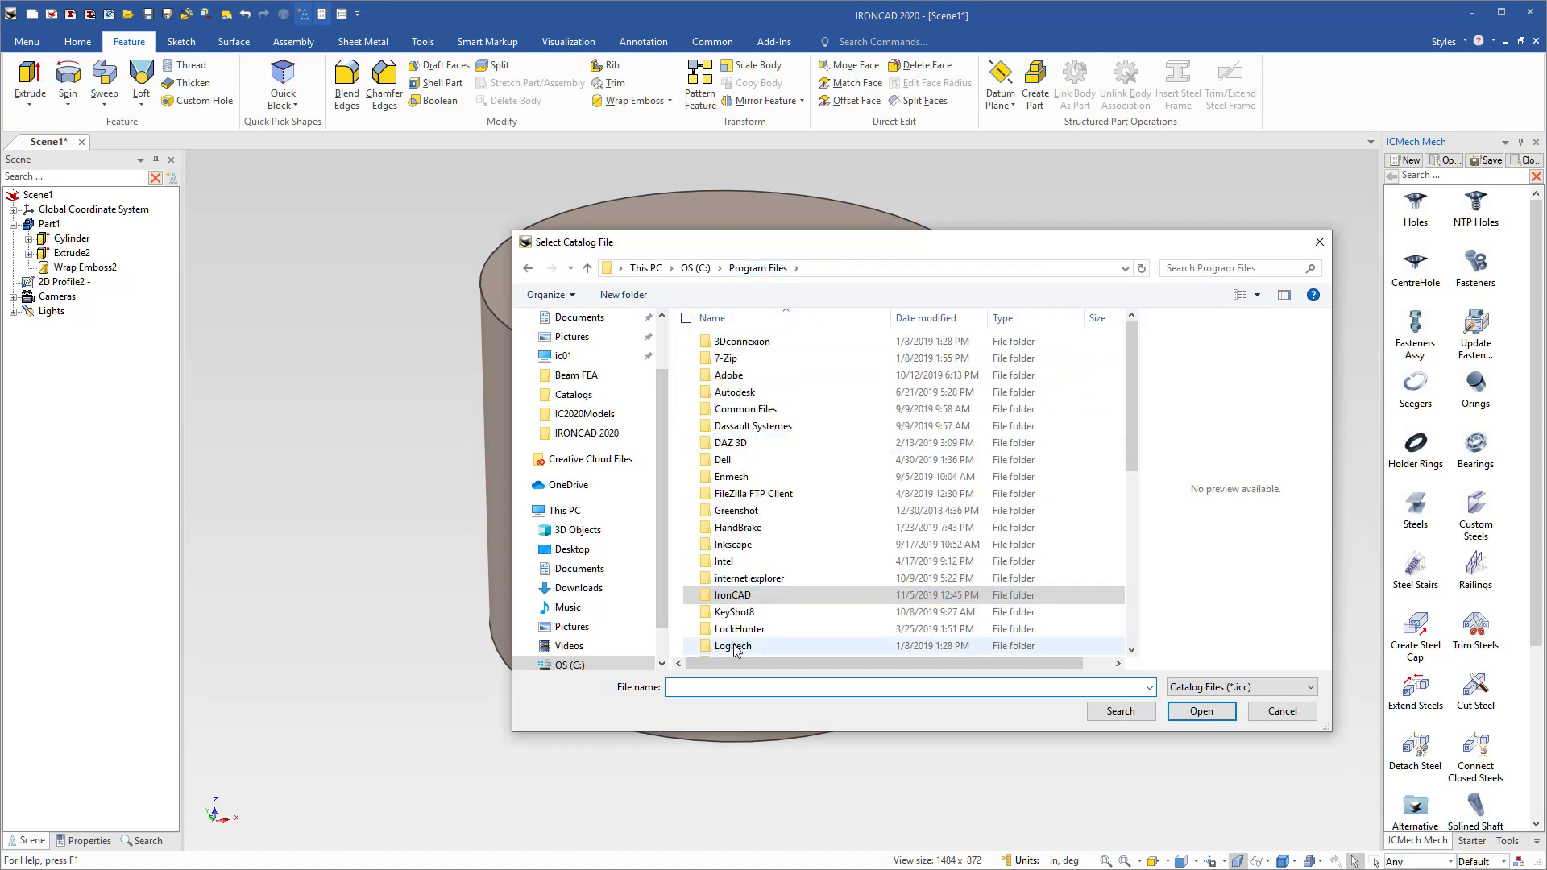
pyautogui.doubleClick(736, 602)
pyautogui.doubleClick(736, 377)
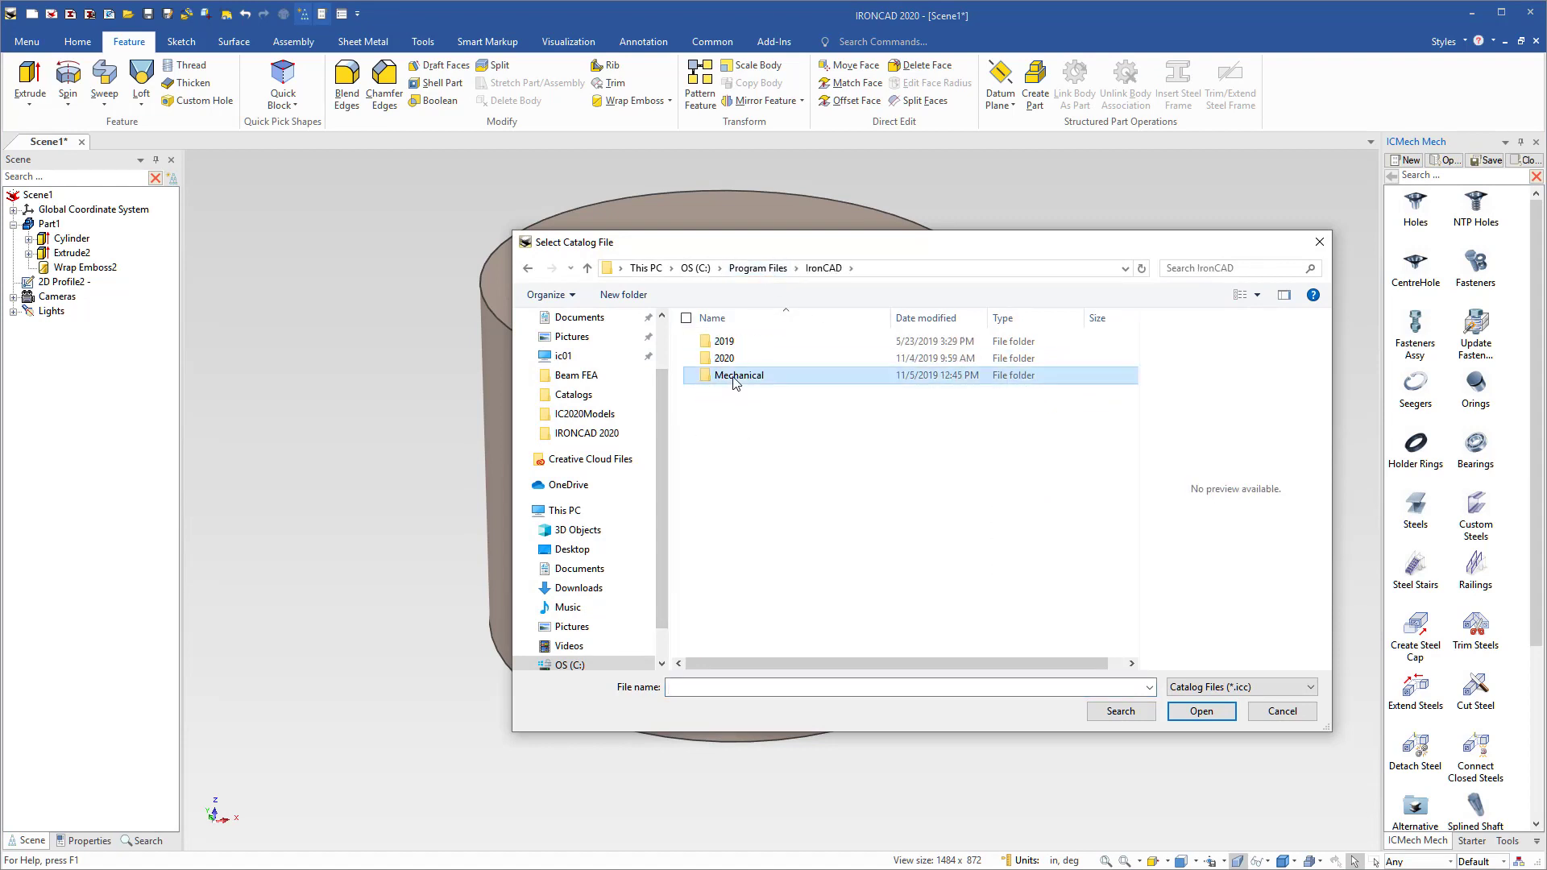
pyautogui.doubleClick(729, 362)
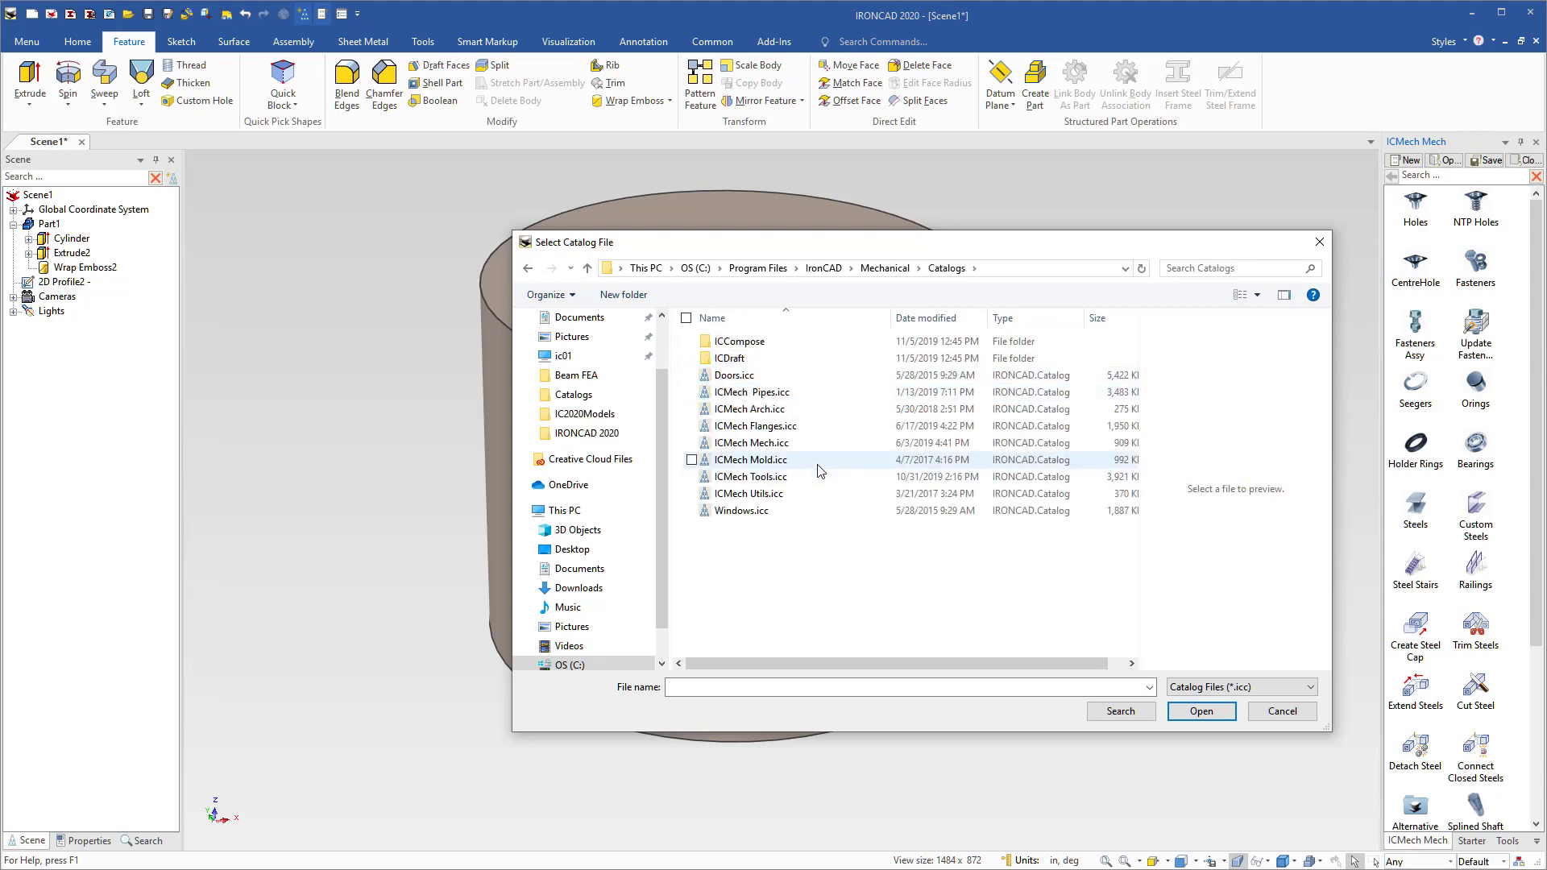
pyautogui.click(760, 480)
pyautogui.doubleClick(760, 481)
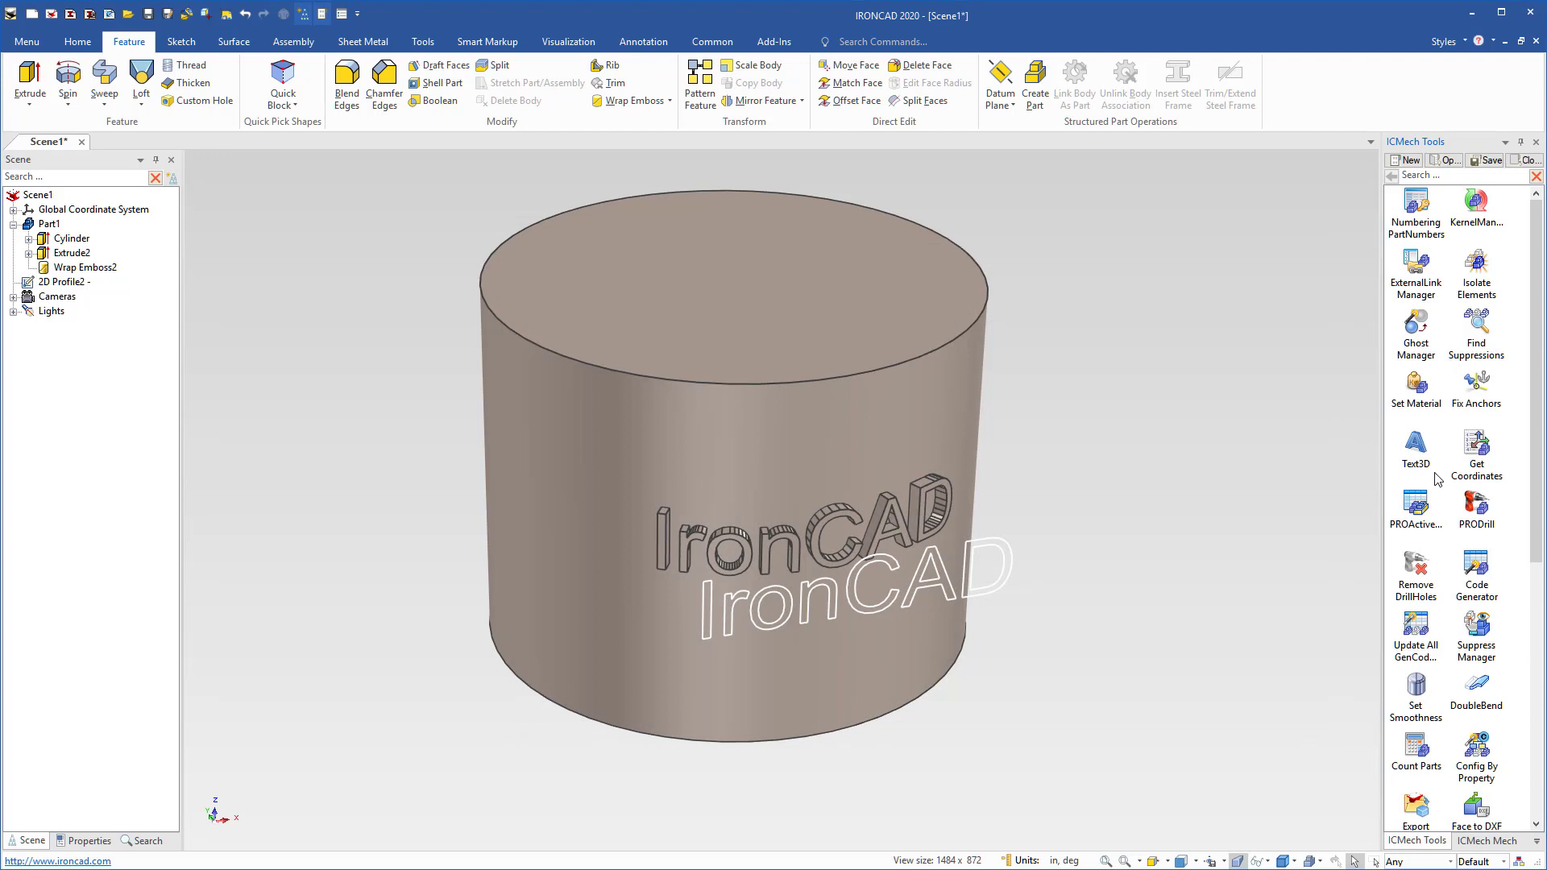
pyautogui.click(1414, 453)
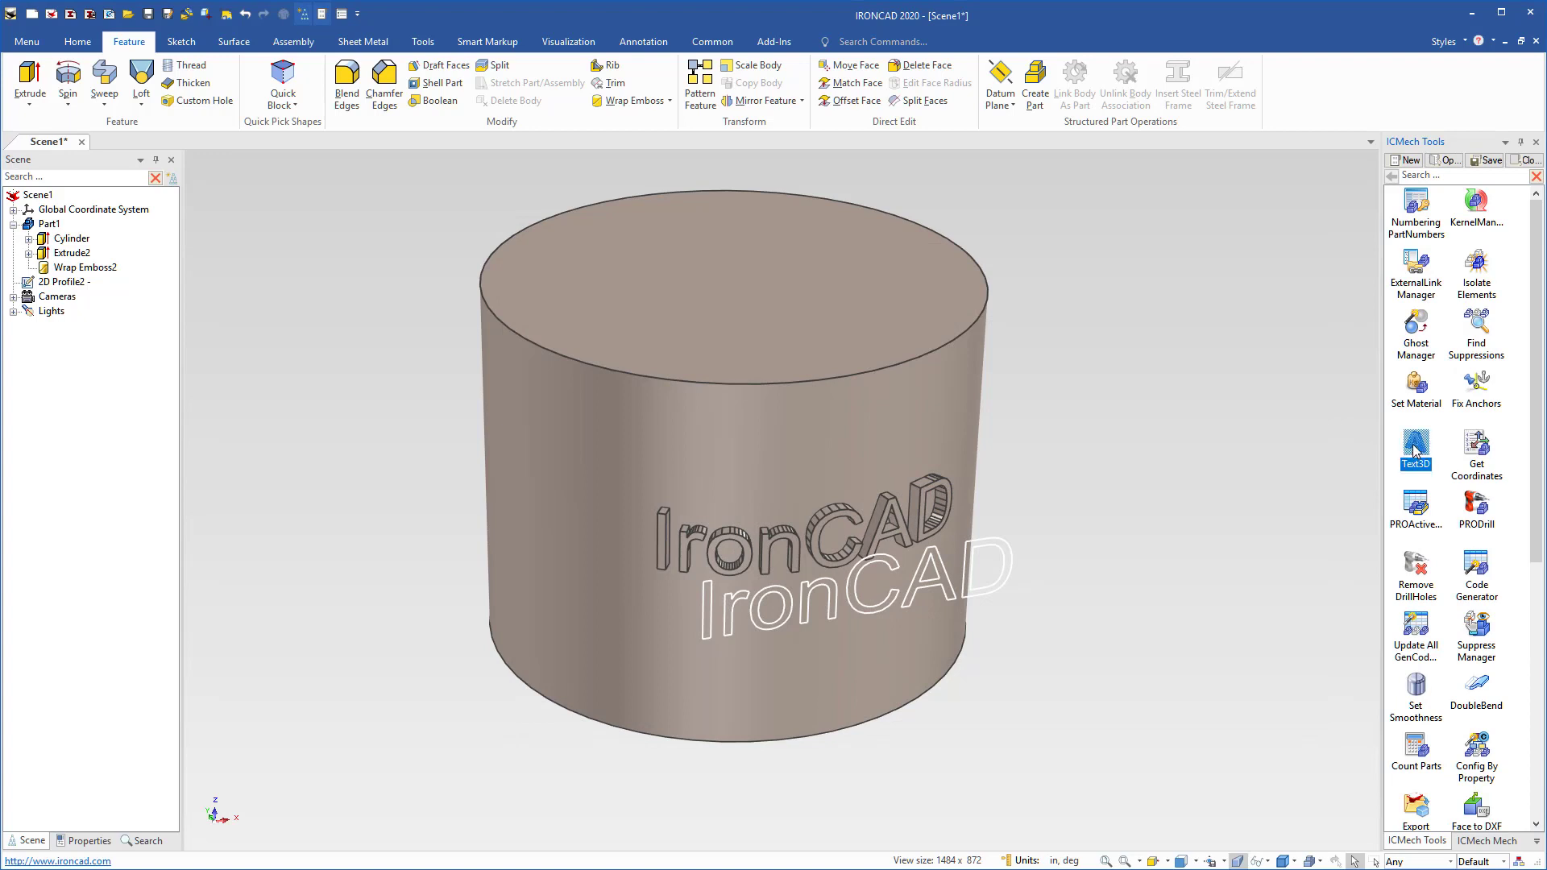
# - Add a Text3D part from the catalog to the scene near the cylinder's top edge
pyautogui.moveTo(1414, 454); pyautogui.dragTo(1127, 355)
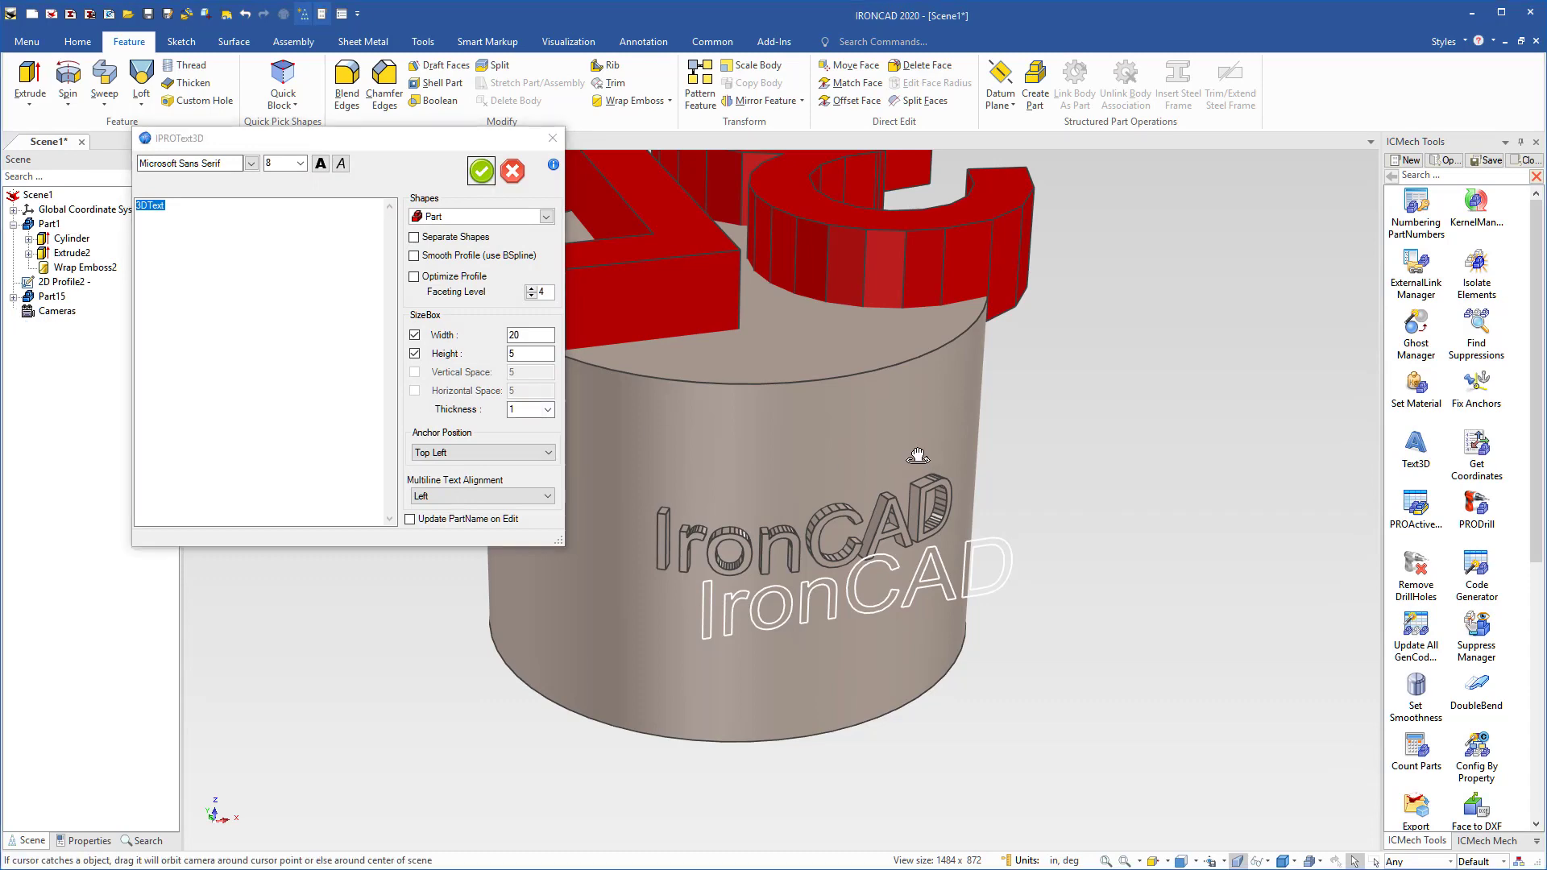
pyautogui.moveTo(918, 457); pyautogui.dragTo(978, 587)
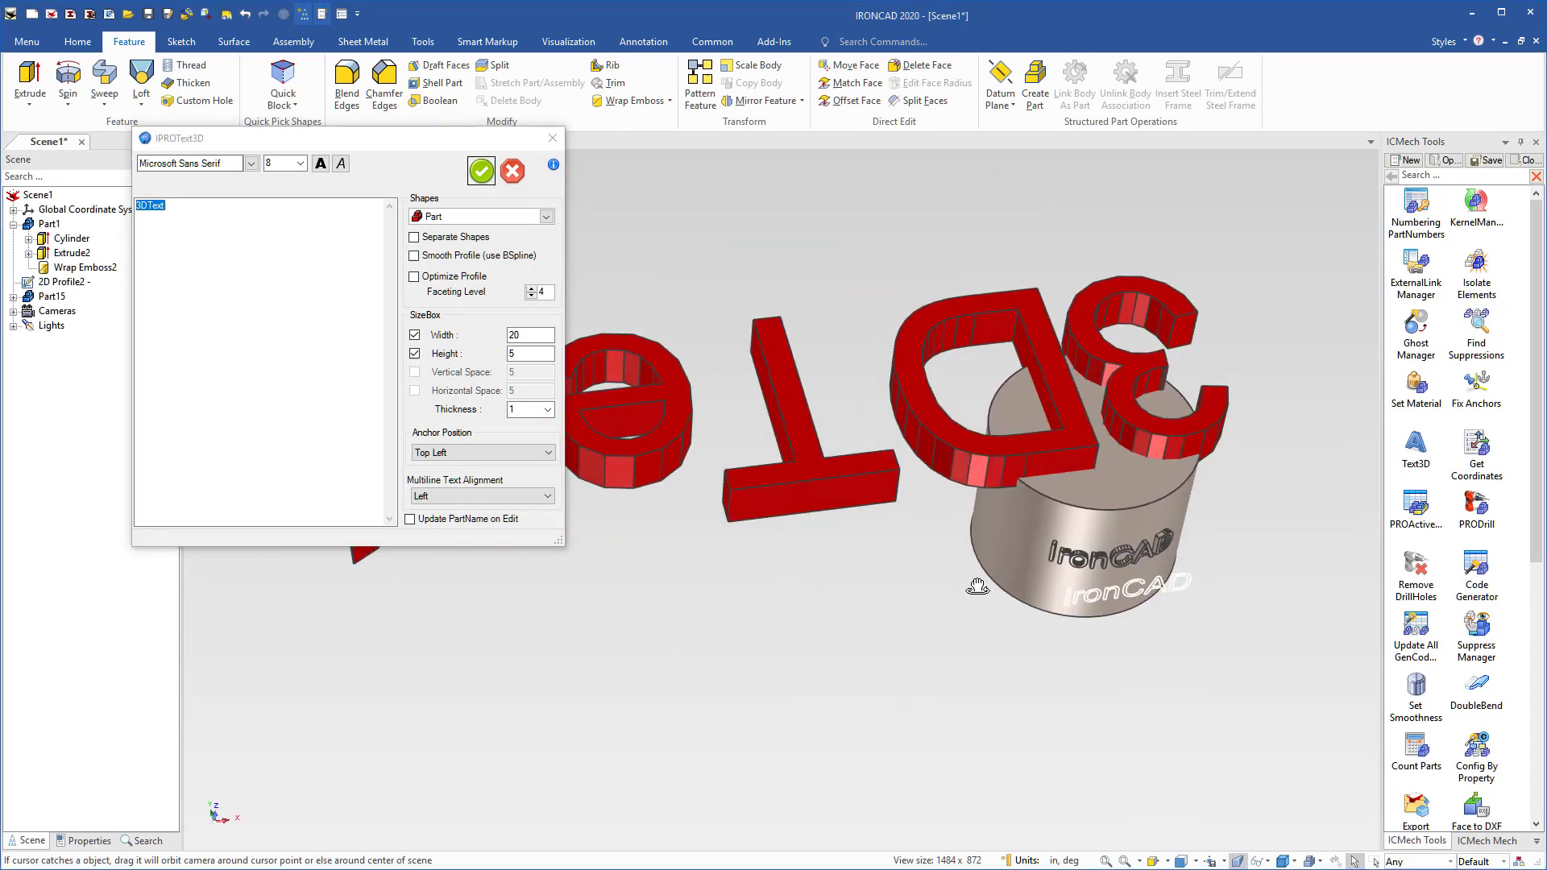
pyautogui.moveTo(978, 587); pyautogui.dragTo(981, 576, button='middle')
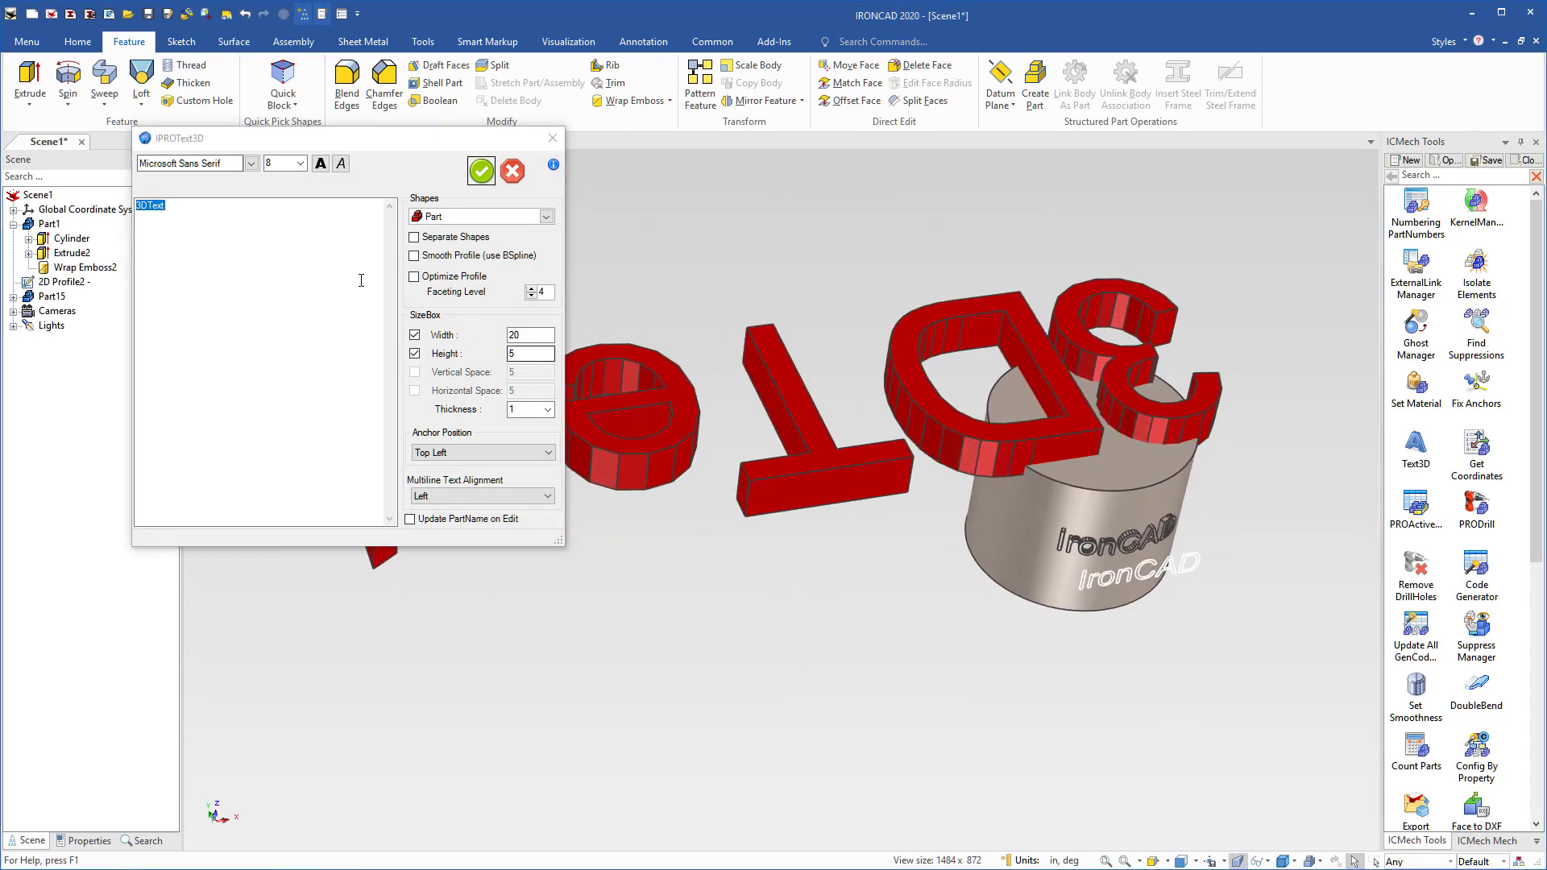
# - Set the 3D text to read IronCAD with Smooth Profile (use BSpline) enabled and generate it
pyautogui.click(246, 231)
pyautogui.moveTo(194, 201); pyautogui.dragTo(83, 211)
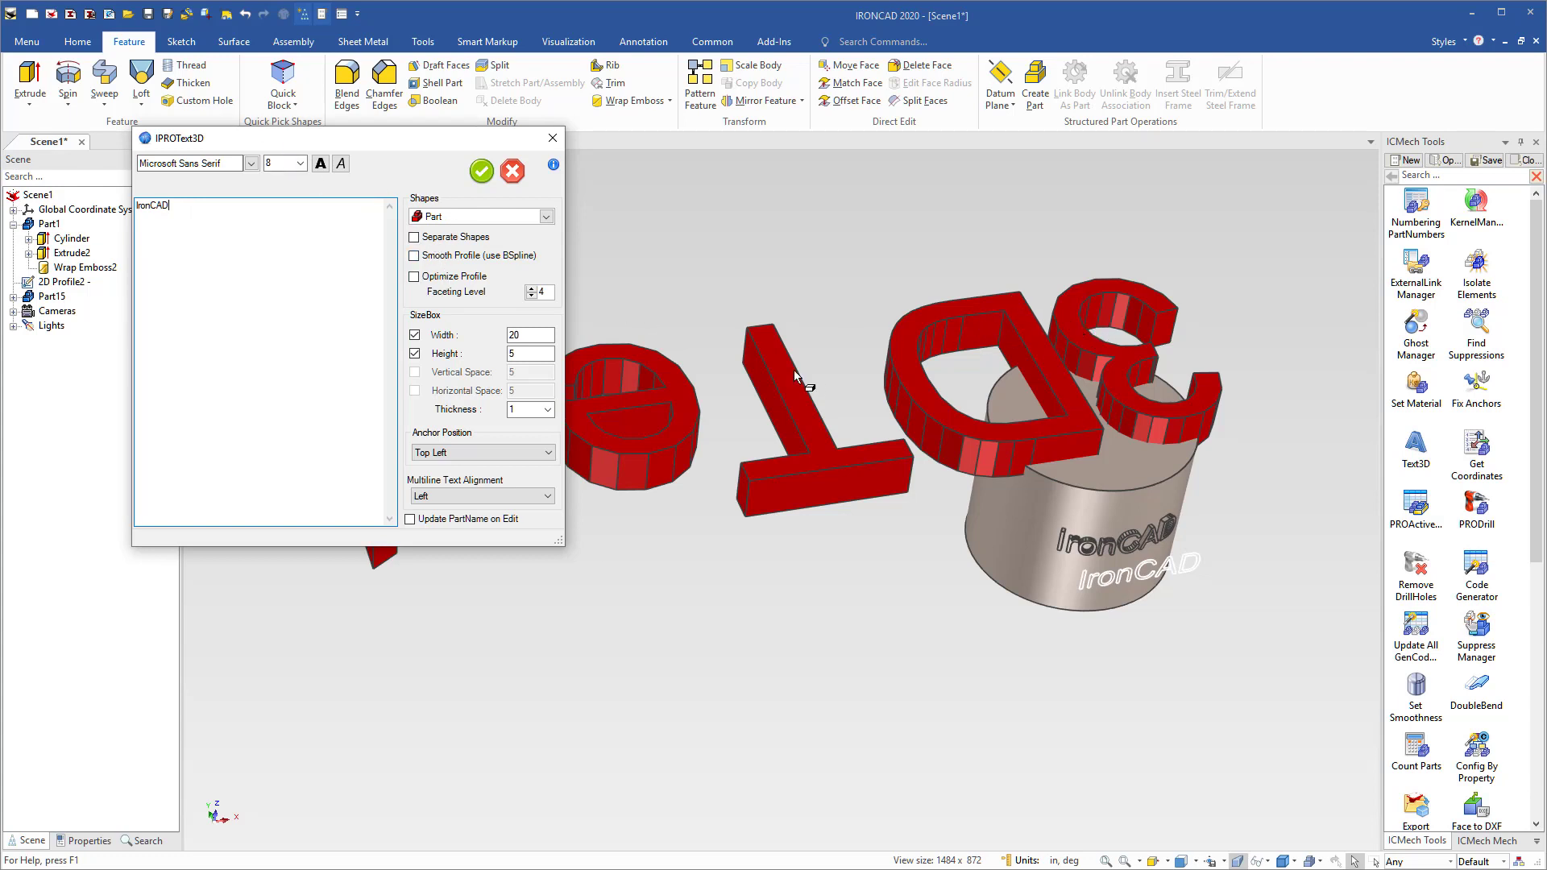
pyautogui.click(415, 256)
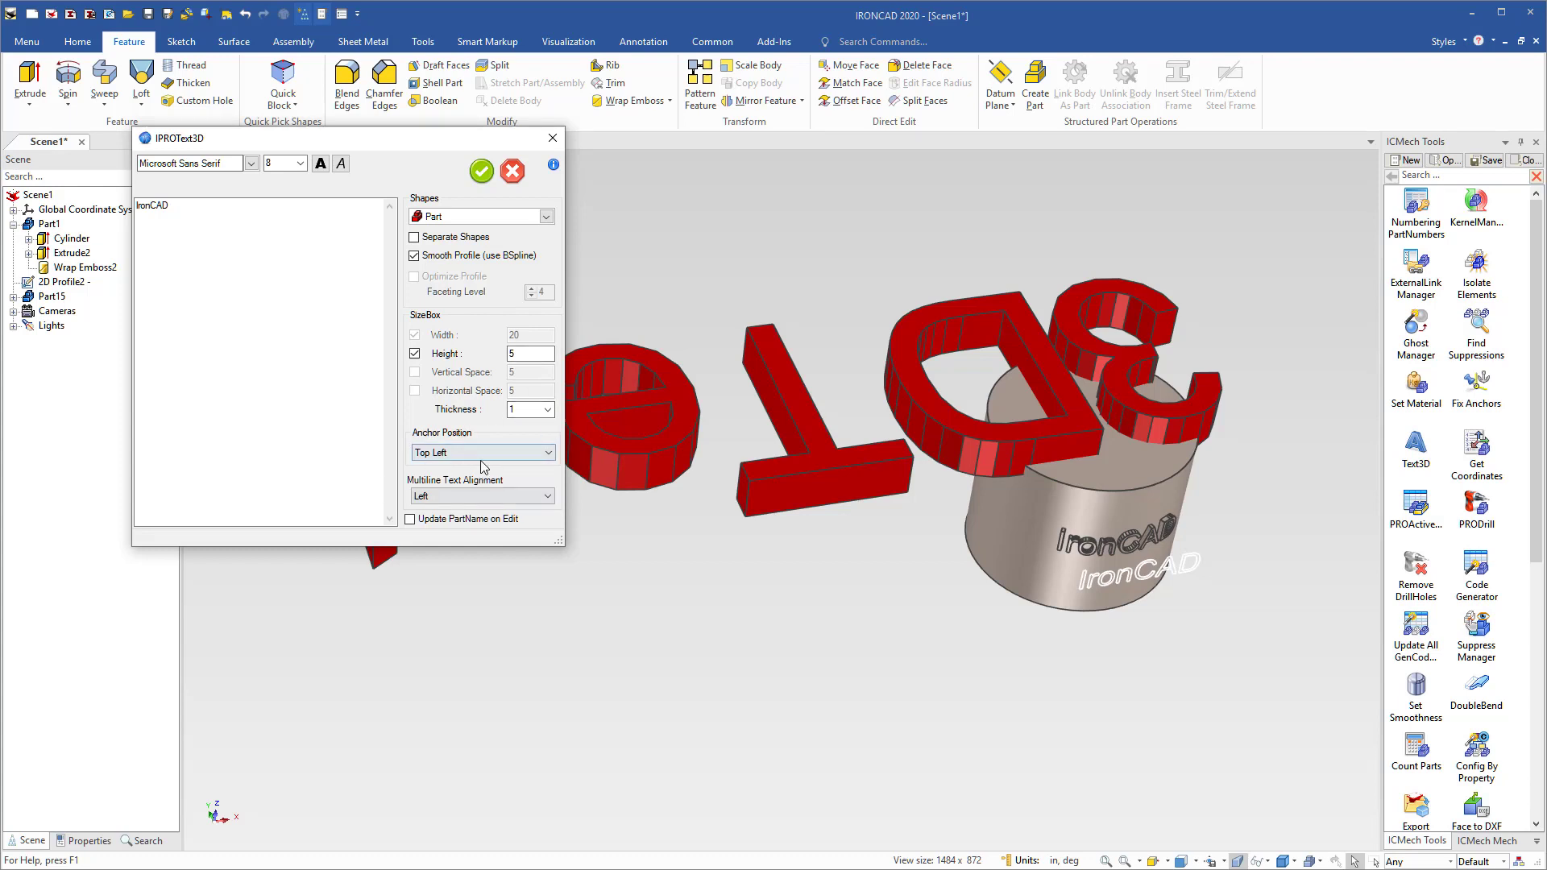
pyautogui.click(481, 172)
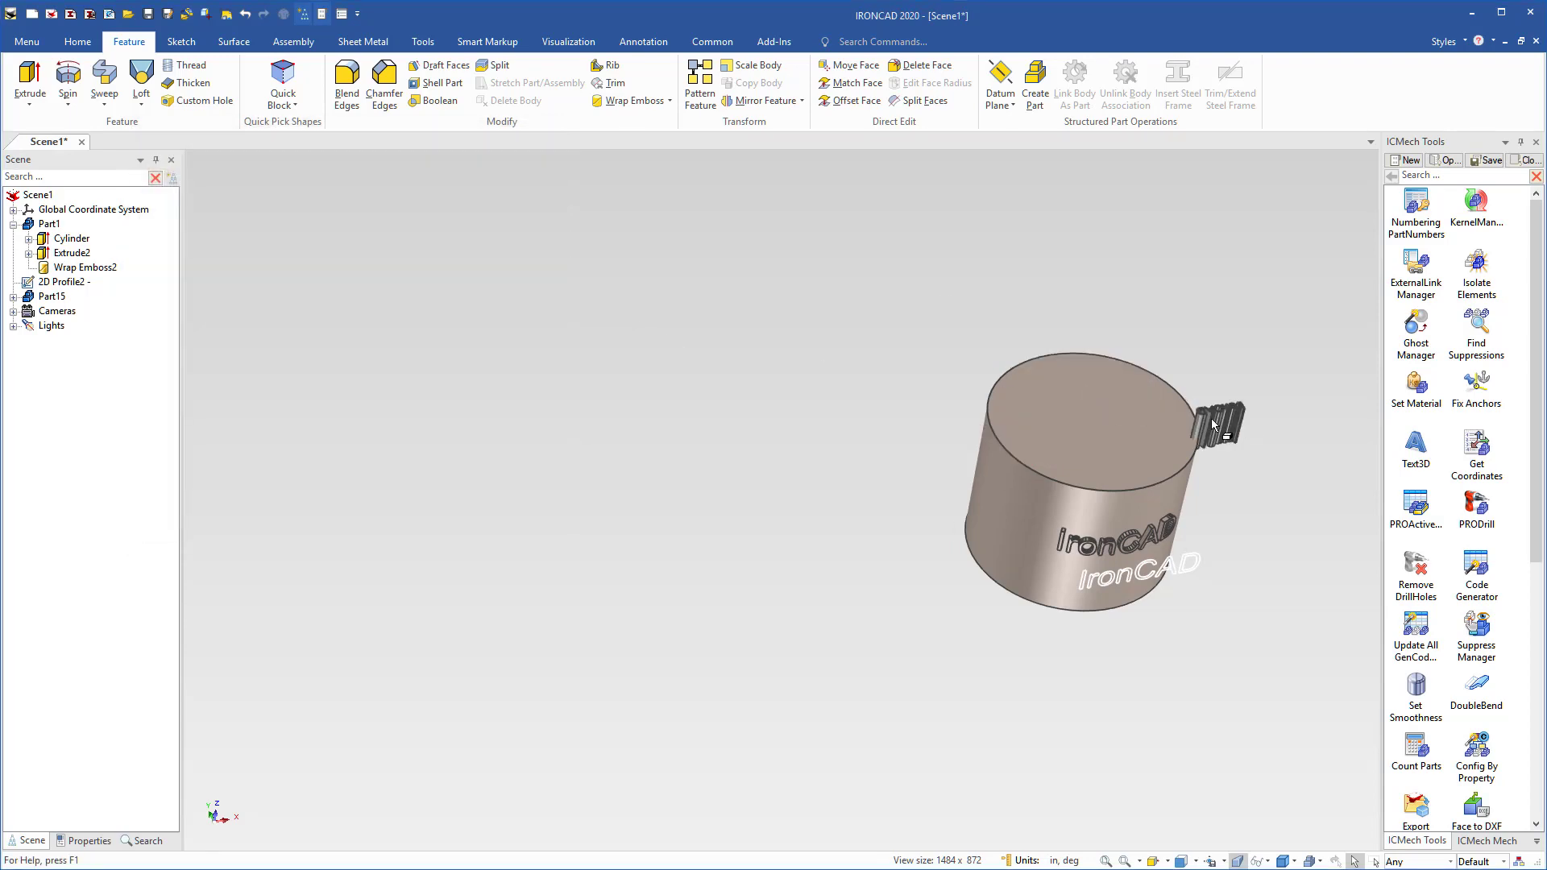
# - Move the IronCAD text part with the TriBall from the cylinder's edge inward onto its top face
pyautogui.scroll(5, 1051, 476)
pyautogui.click(828, 461)
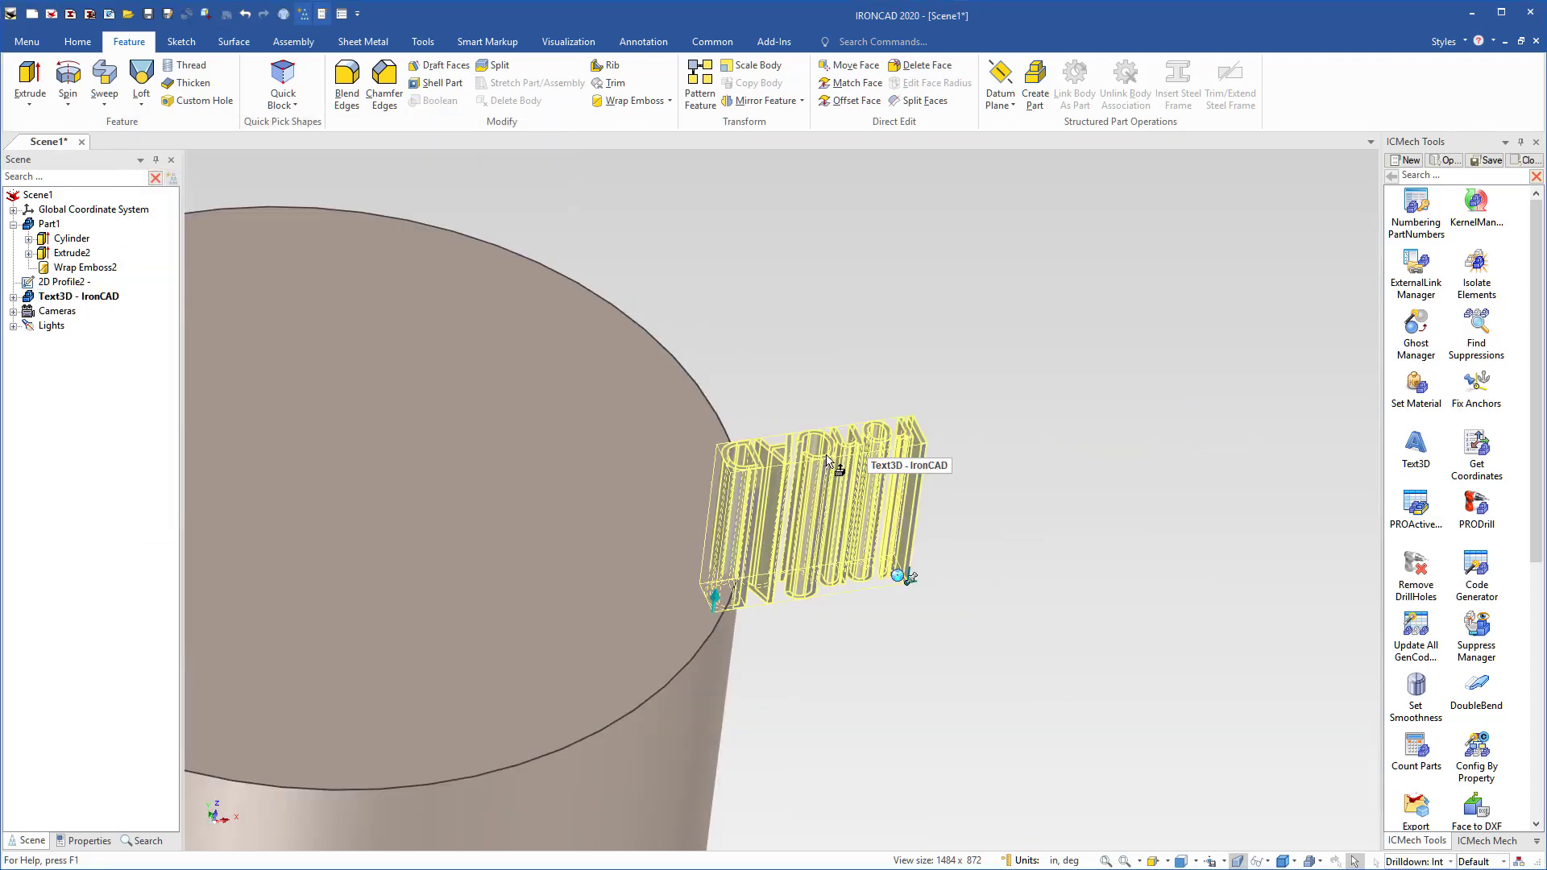
pyautogui.press('Escape')
pyautogui.scroll(5, 813, 471)
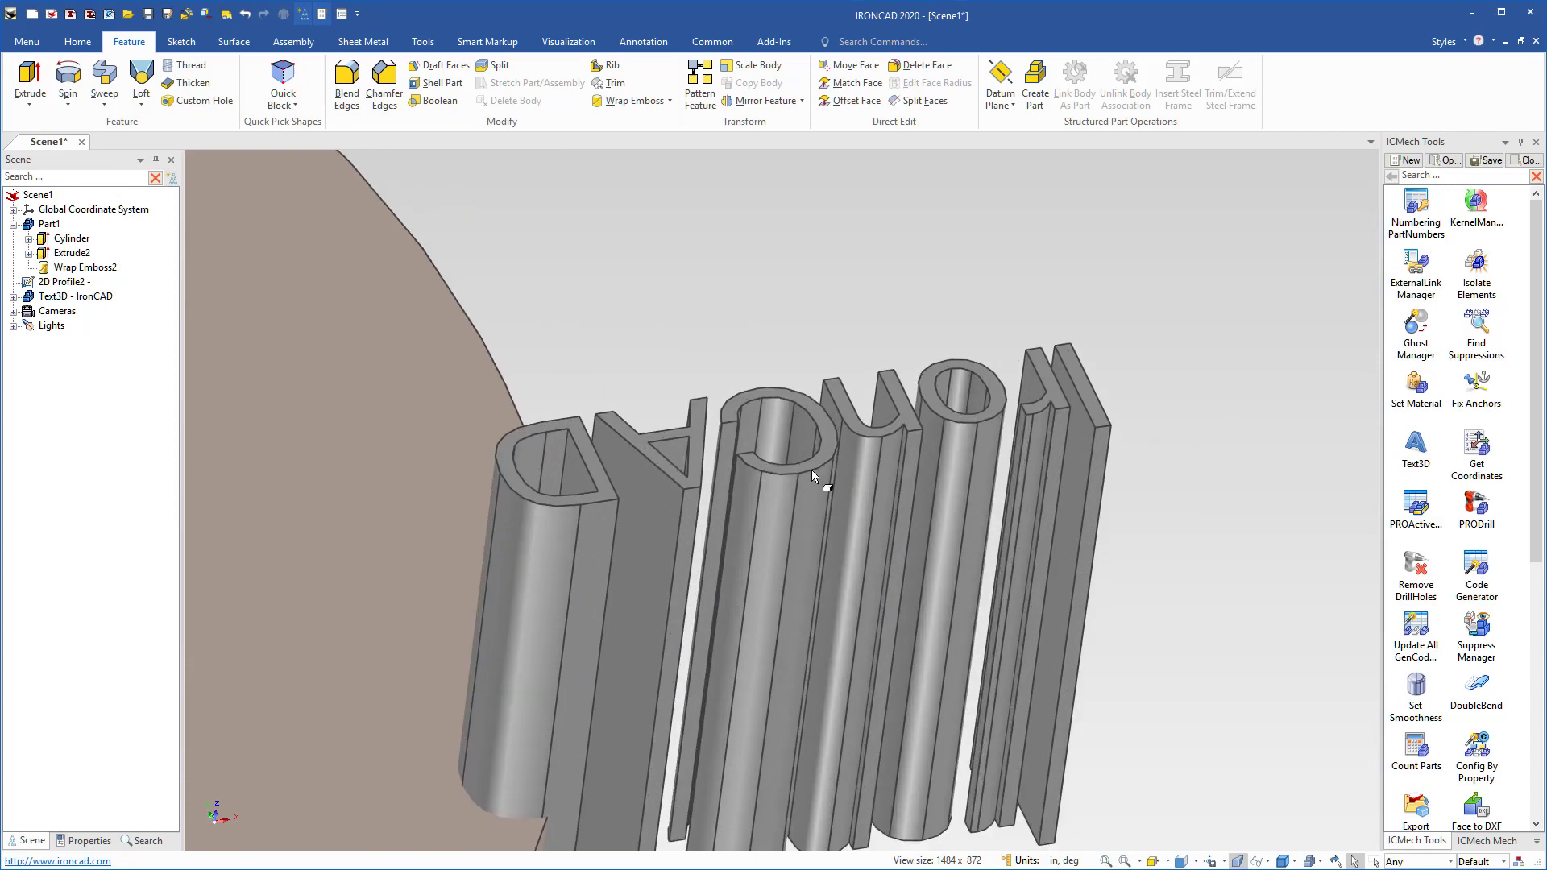
pyautogui.click(810, 471)
pyautogui.scroll(-5, 832, 514)
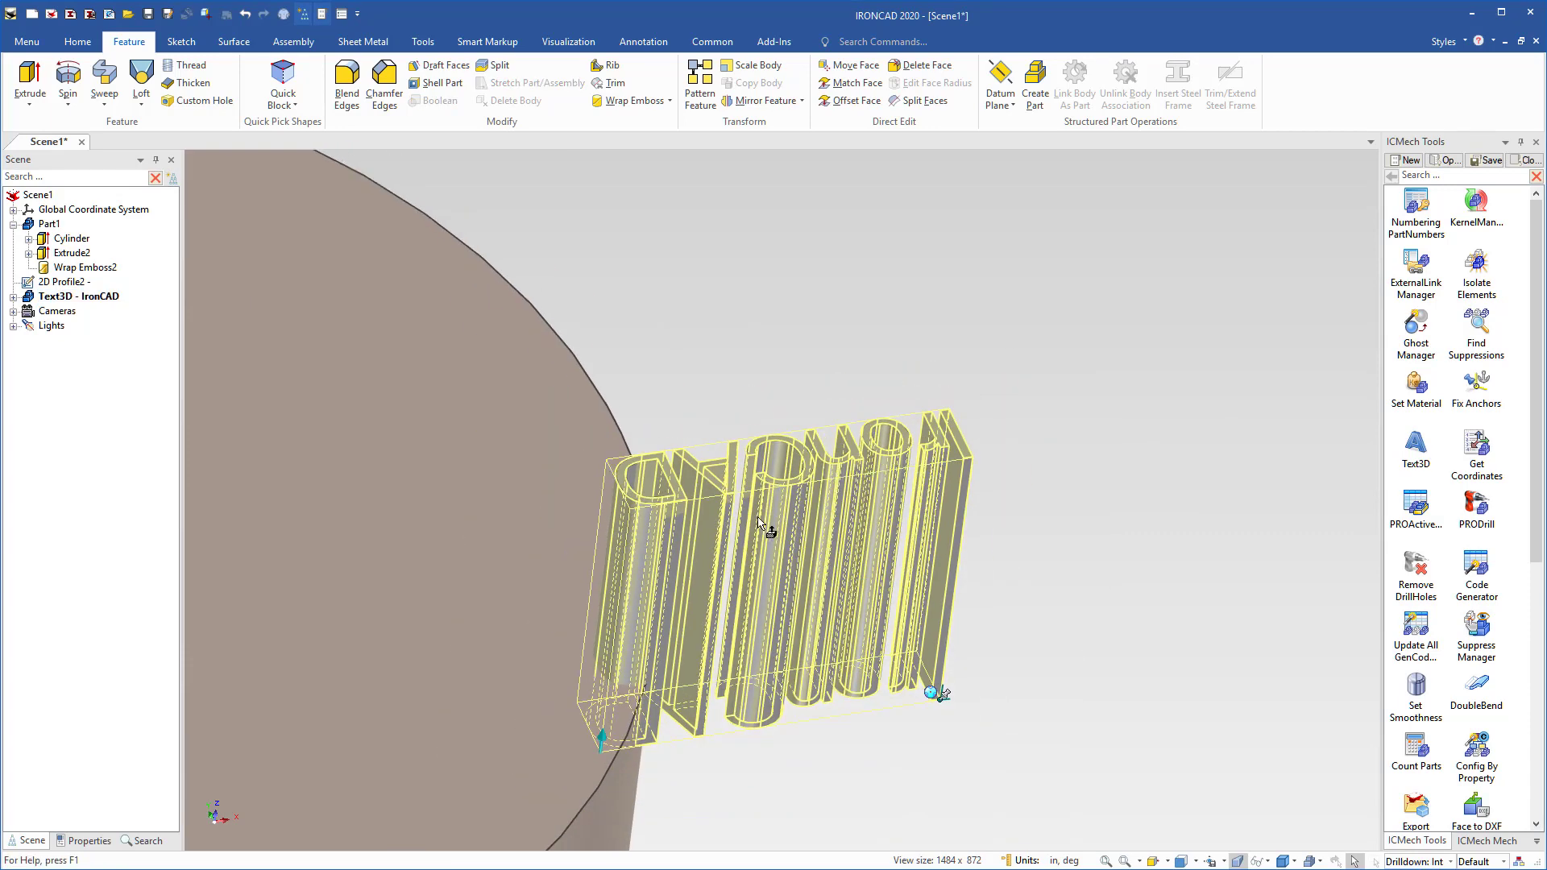
pyautogui.moveTo(952, 751)
pyautogui.mouseDown(button='middle')
pyautogui.moveTo(1042, 712)
pyautogui.moveTo(926, 746)
pyautogui.mouseUp(button='middle')
pyautogui.click(1038, 750)
pyautogui.click(916, 638)
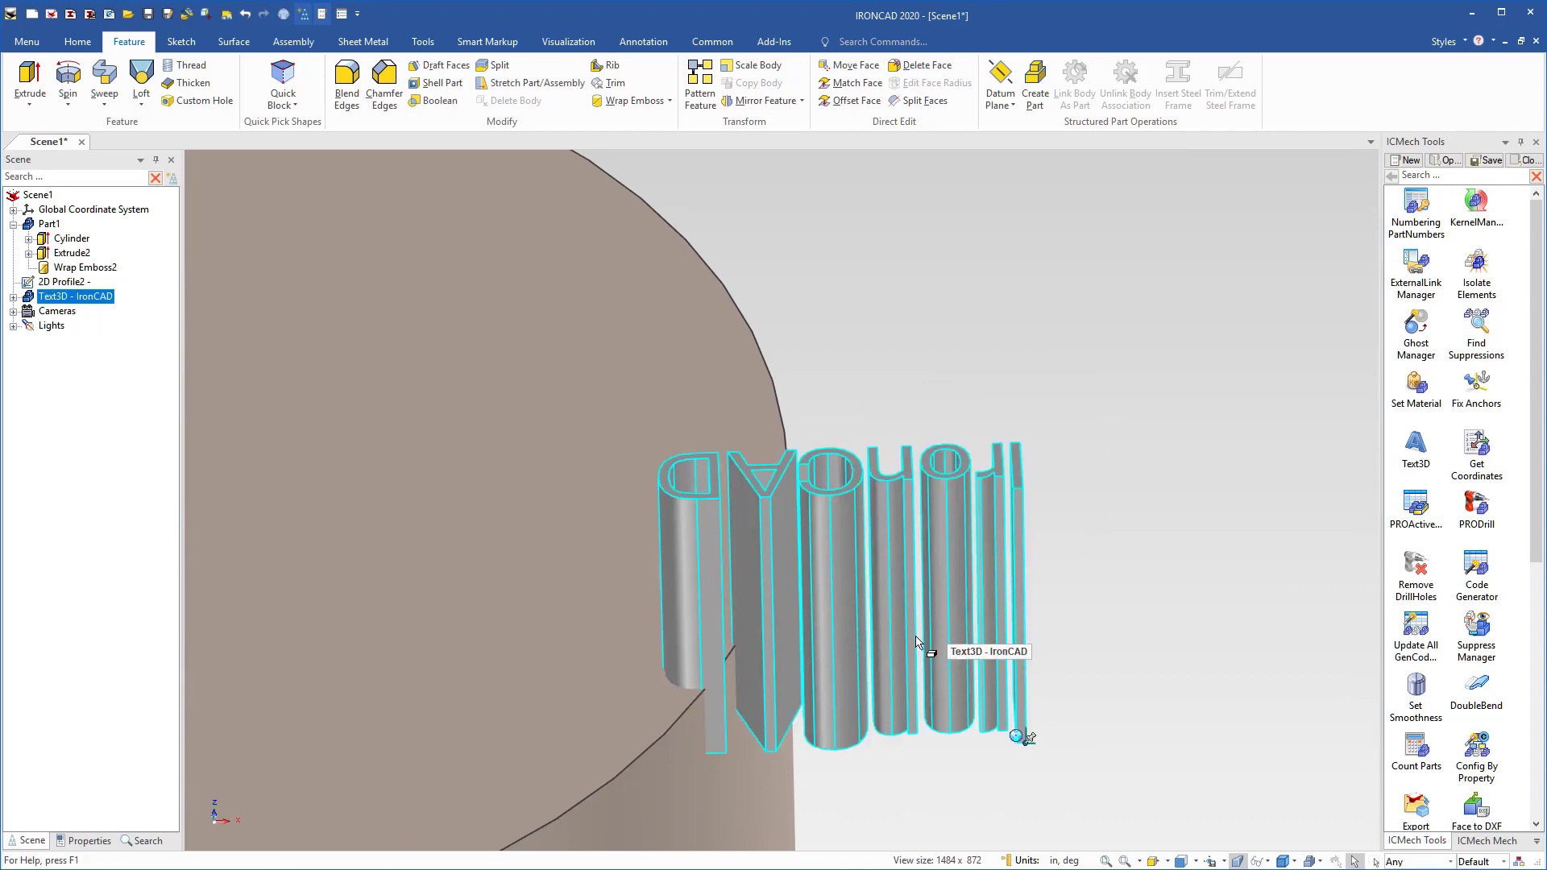
pyautogui.press('F10')
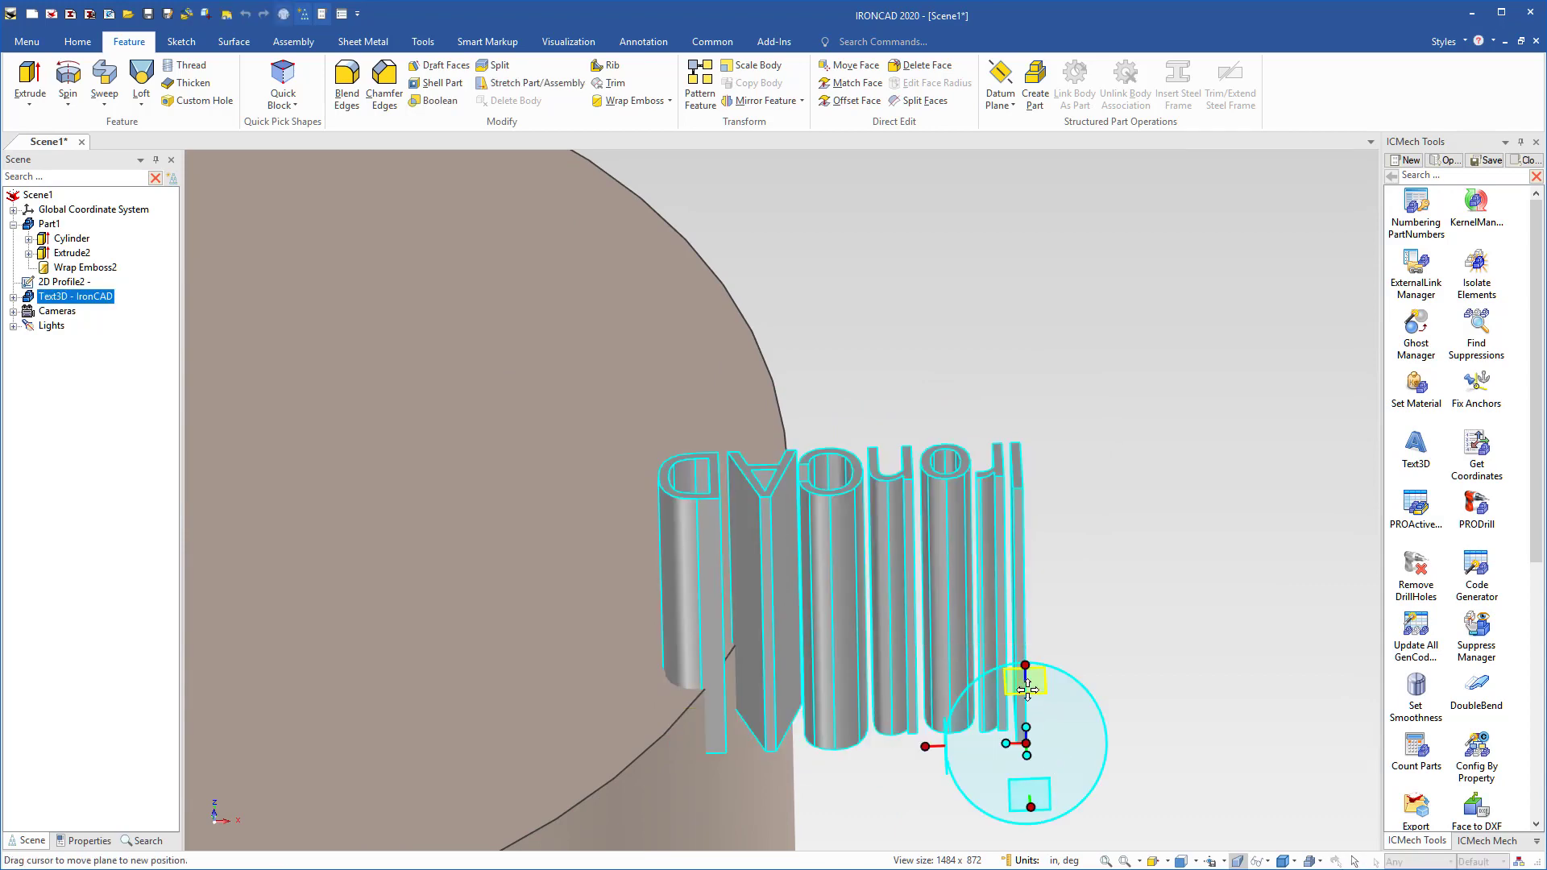
pyautogui.moveTo(1036, 690); pyautogui.dragTo(563, 523)
pyautogui.click(815, 484)
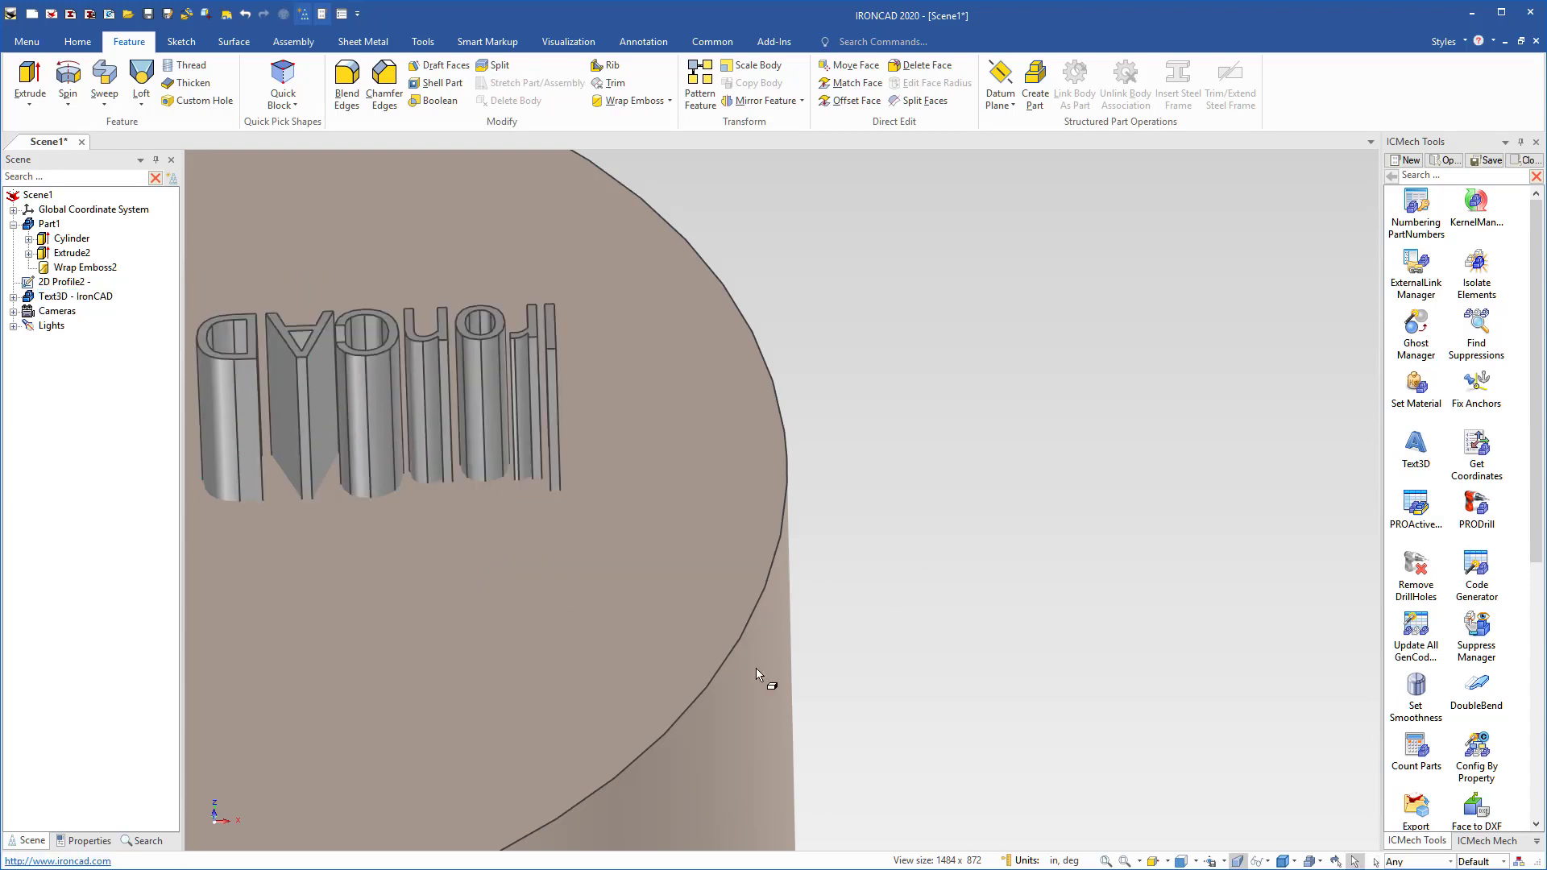
# - Subtract the Text3D - IronCAD part from the cylinder (Part1) with a Boolean Subtraction
pyautogui.scroll(-3, 757, 674)
pyautogui.scroll(3, 613, 347)
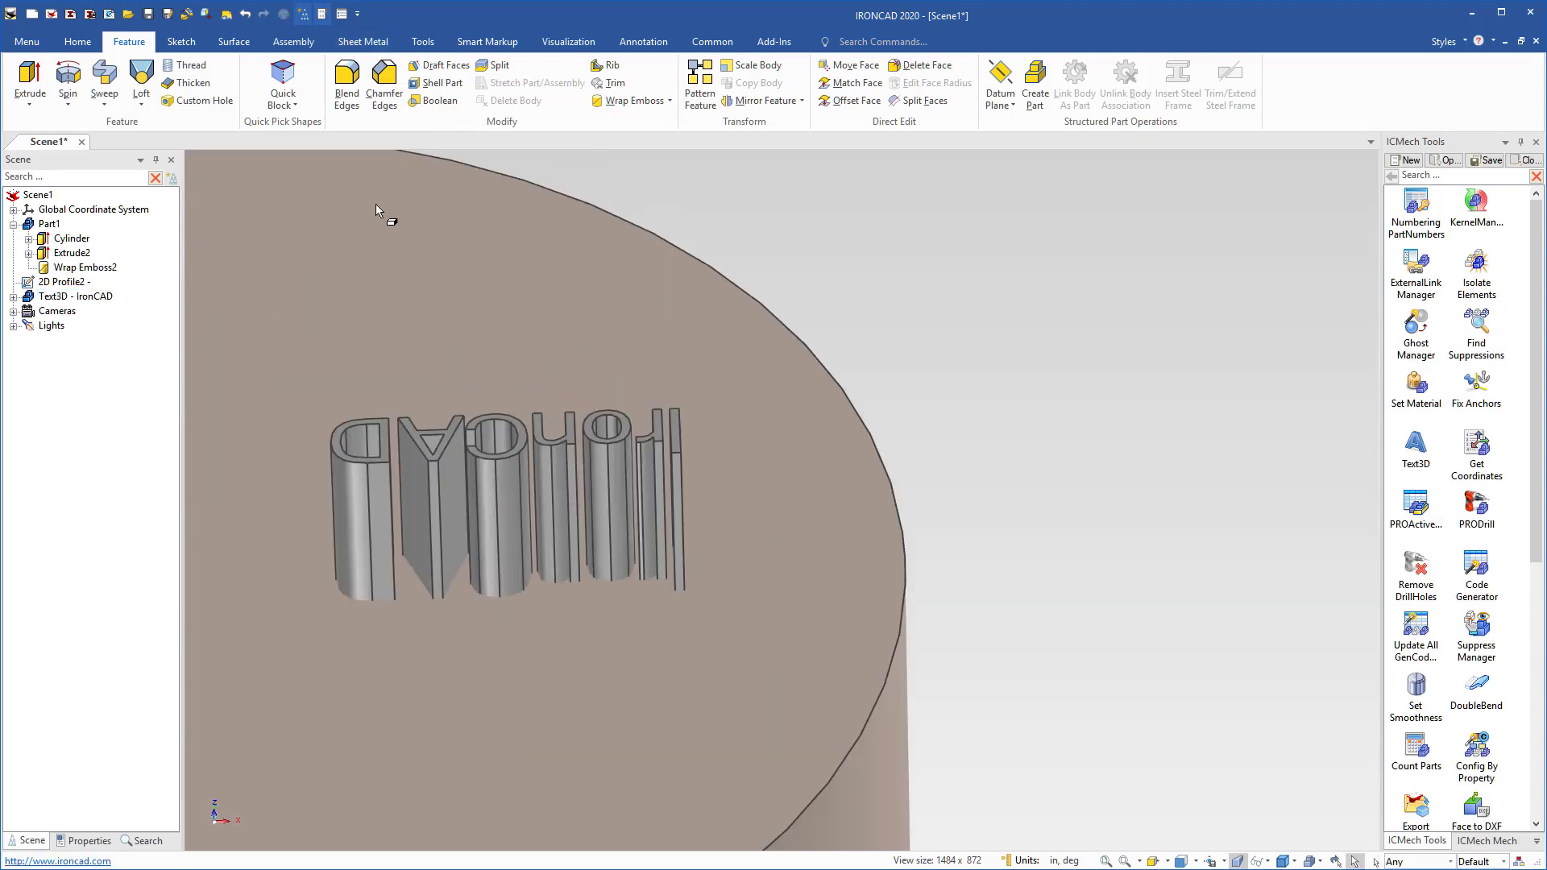
pyautogui.click(435, 100)
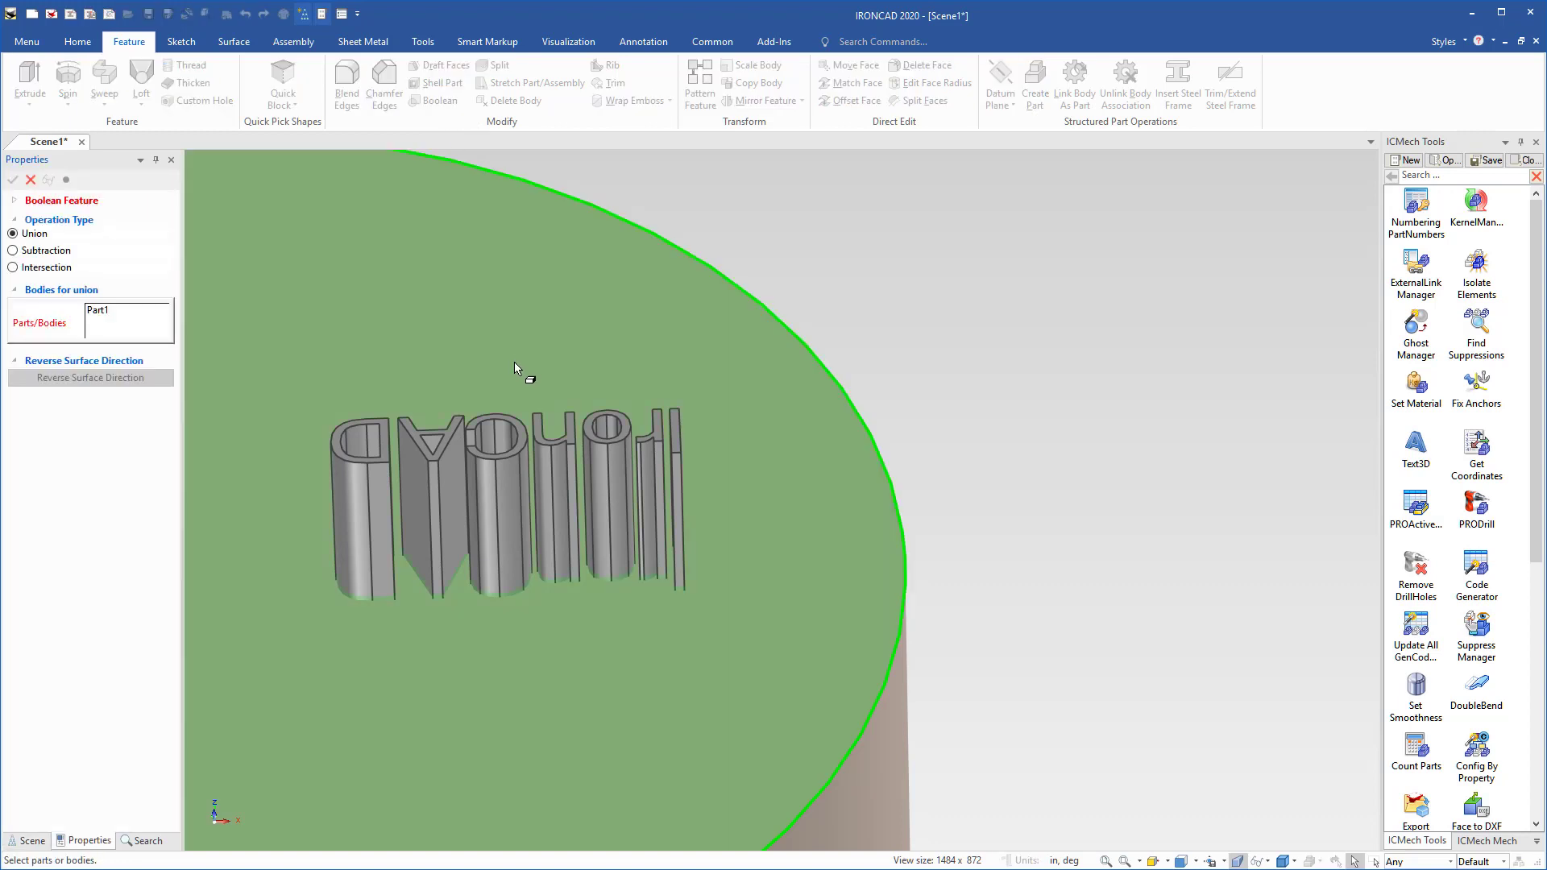
pyautogui.click(46, 250)
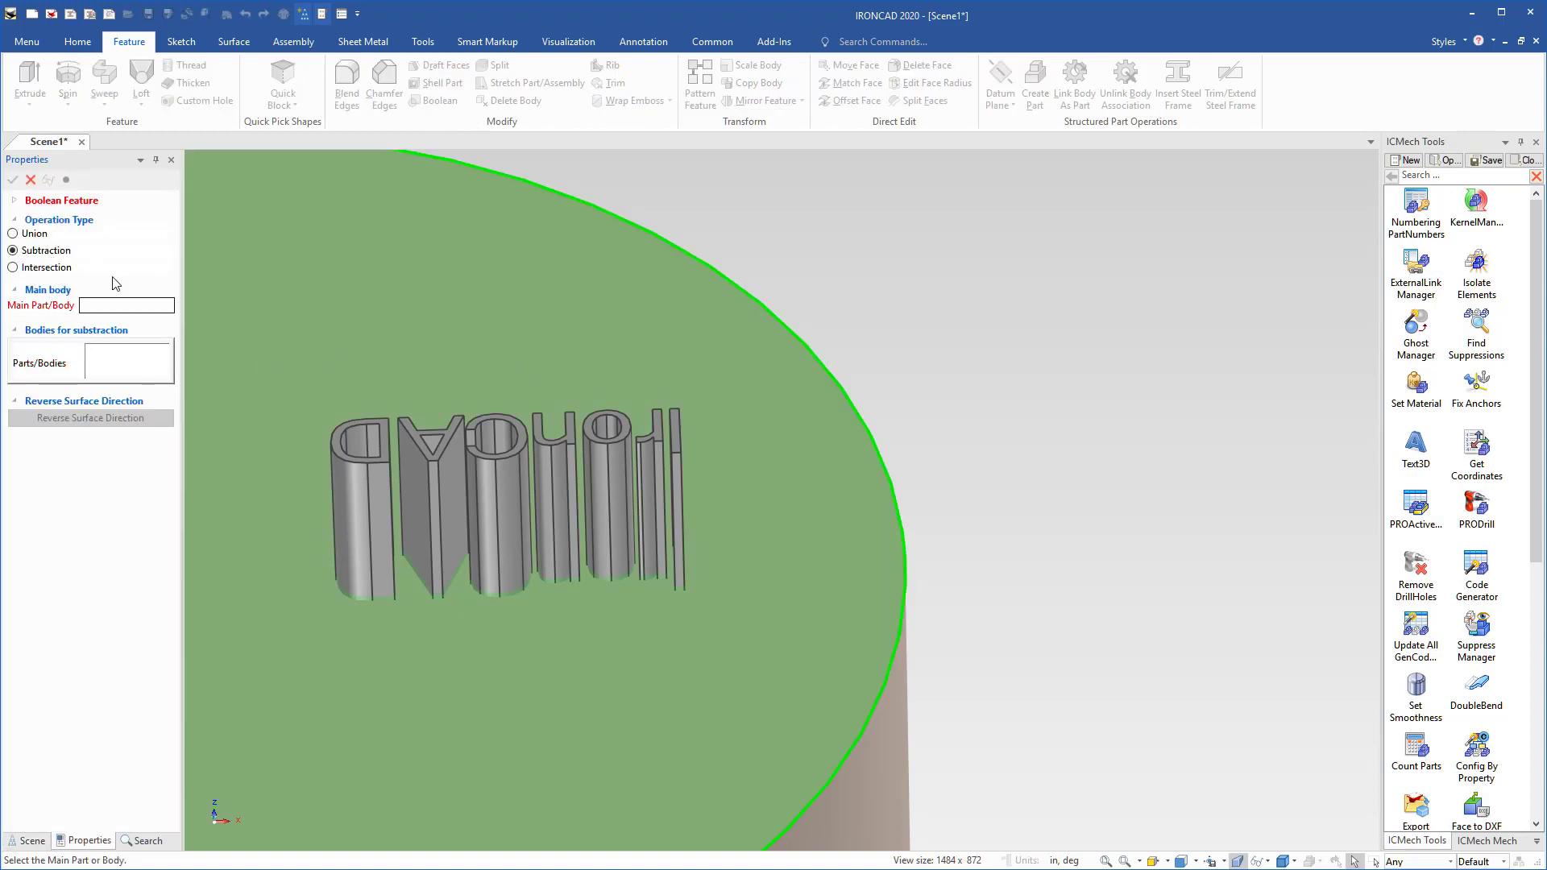
pyautogui.click(421, 481)
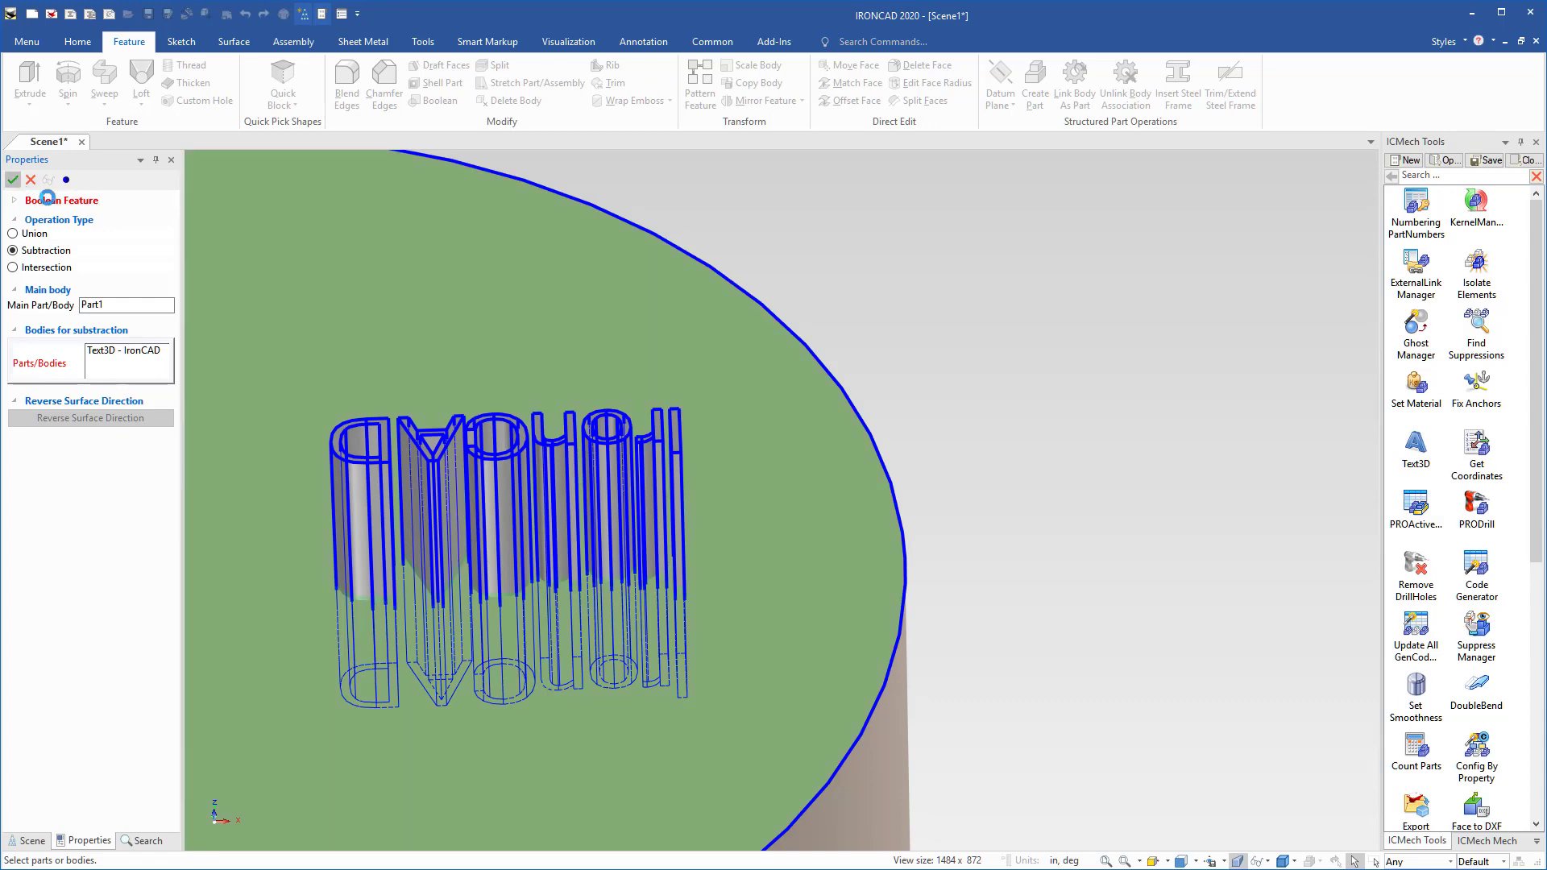
pyautogui.click(13, 179)
# - Examine the engraved lettering in the cylinder's top face up close and alongside the embossed side text
pyautogui.moveTo(1004, 668); pyautogui.dragTo(1040, 765, button='middle')
pyautogui.scroll(4, 1226, 399)
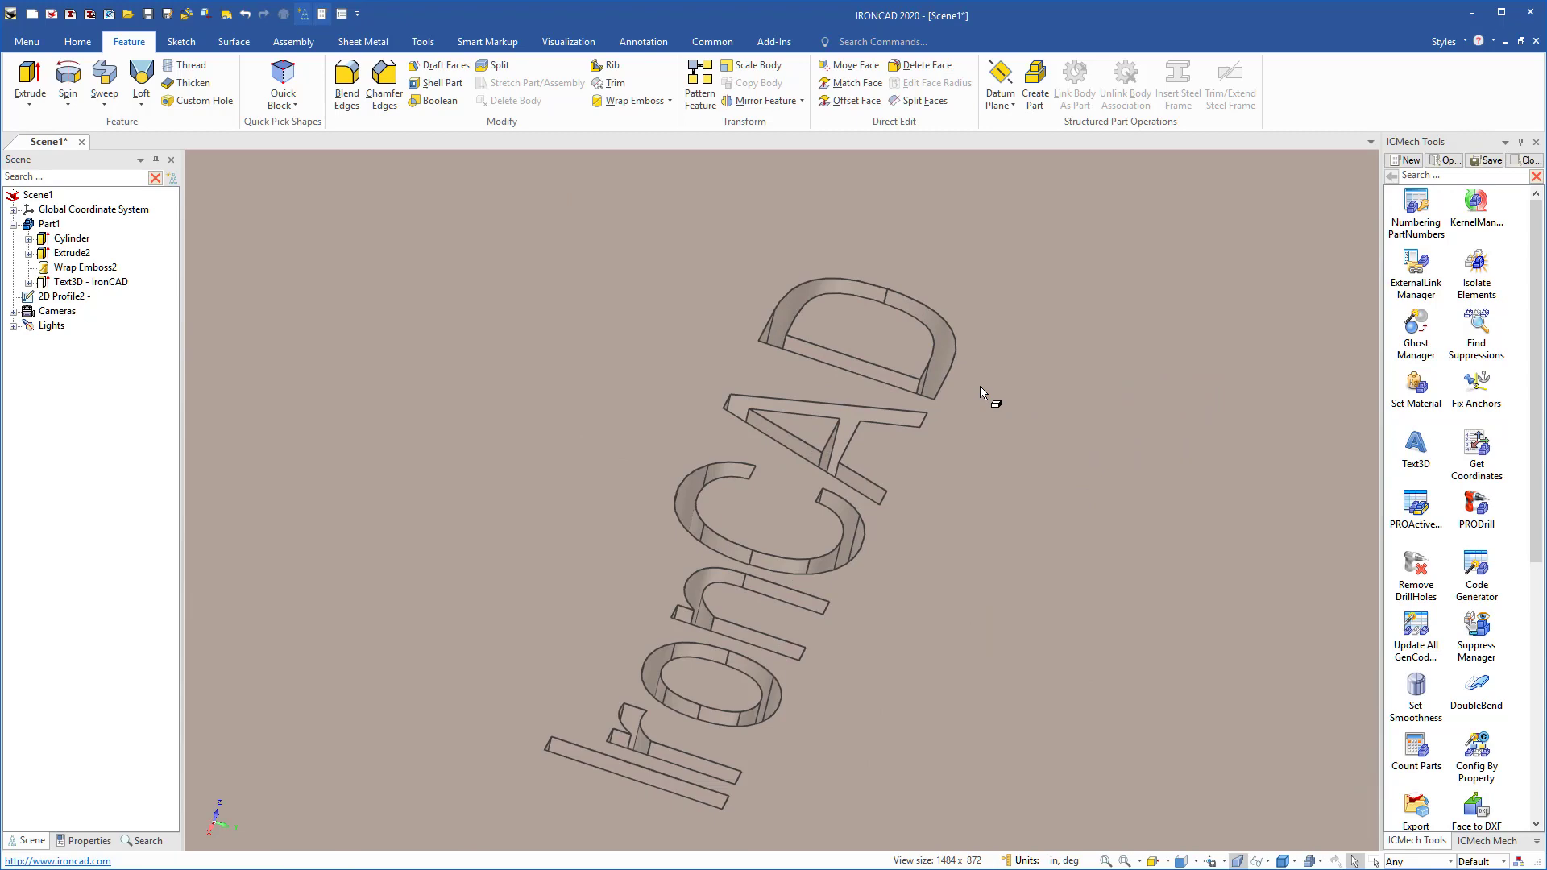
pyautogui.moveTo(885, 443); pyautogui.dragTo(839, 476, button='middle')
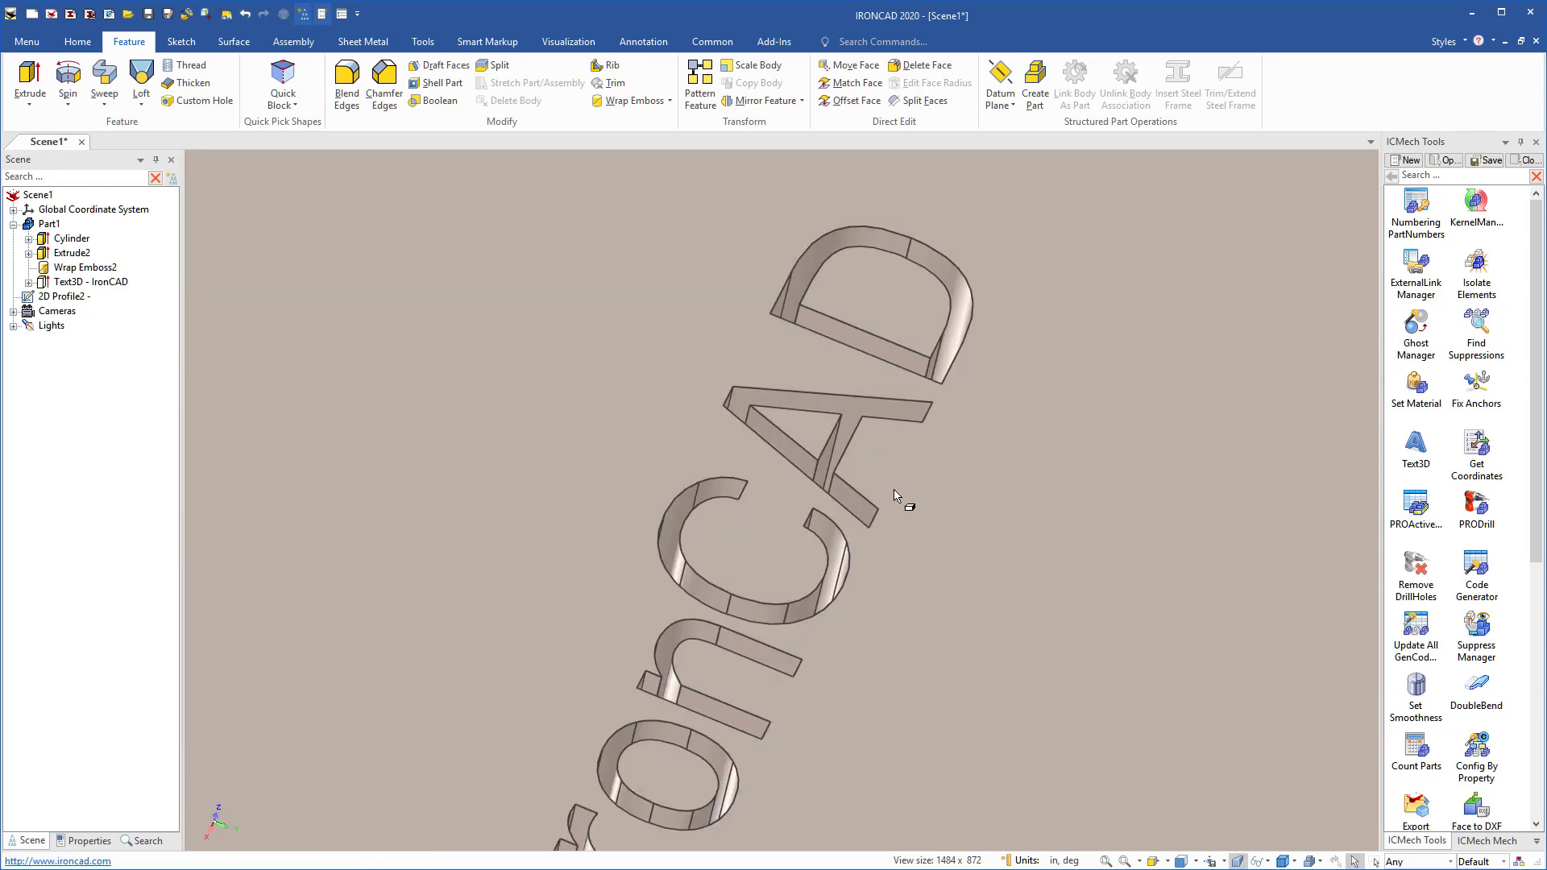
pyautogui.scroll(-5, 921, 511)
pyautogui.scroll(-3, 921, 511)
pyautogui.moveTo(1067, 622); pyautogui.dragTo(1249, 513, button='middle')
pyautogui.scroll(3, 802, 490)
pyautogui.moveTo(471, 312); pyautogui.dragTo(425, 390, button='middle')
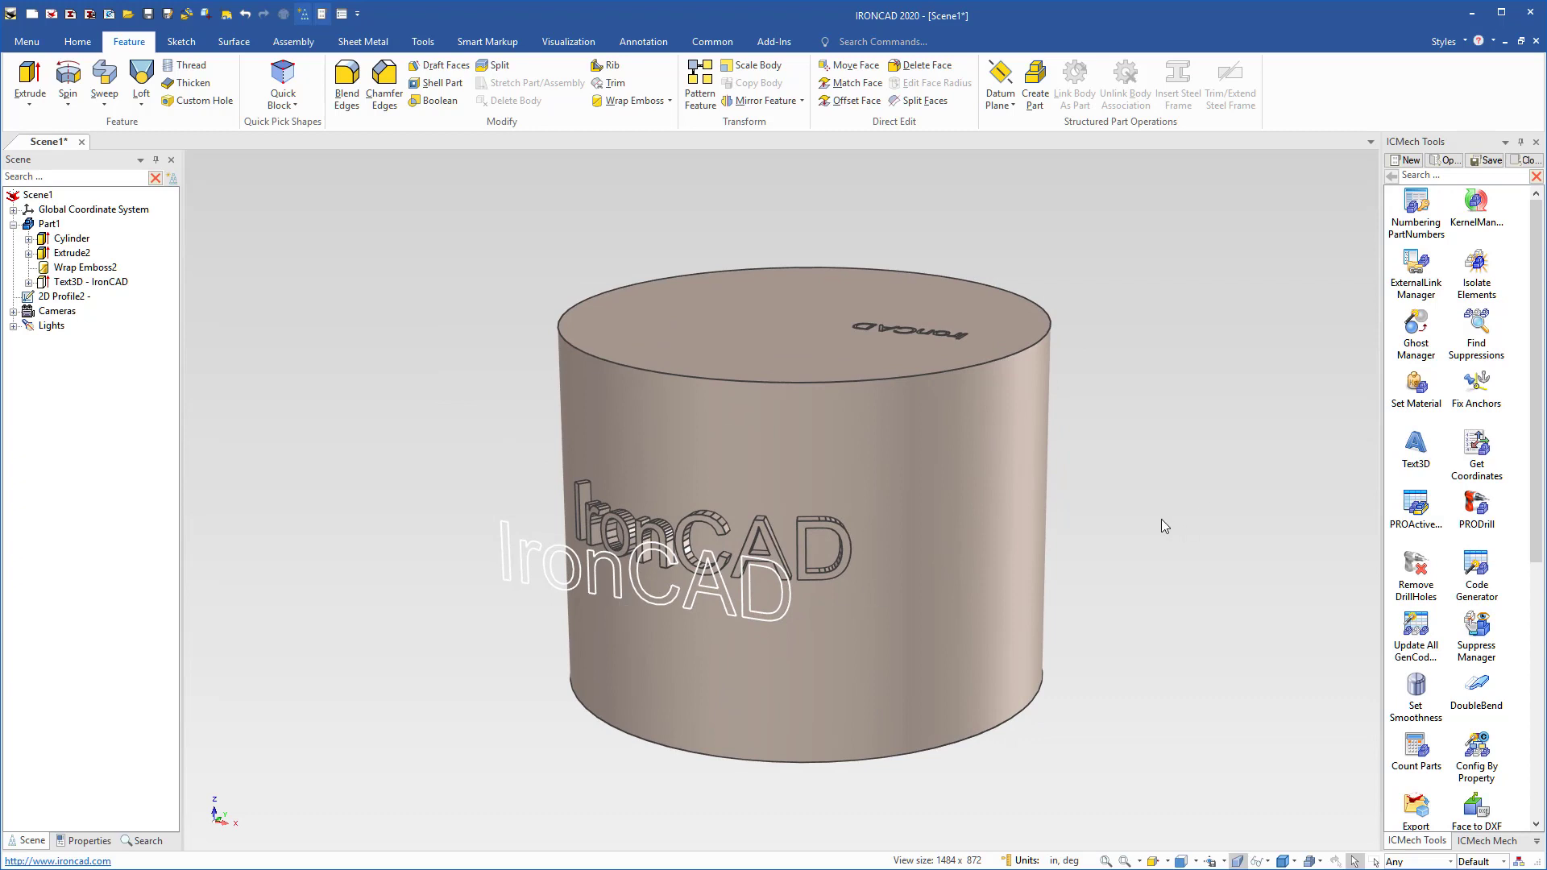
pyautogui.moveTo(1162, 519)
pyautogui.keyDown('shift'); pyautogui.mouseDown(button='middle')
pyautogui.moveTo(1115, 496)
pyautogui.moveTo(1138, 514)
pyautogui.mouseUp(button='middle'); pyautogui.keyUp('shift')
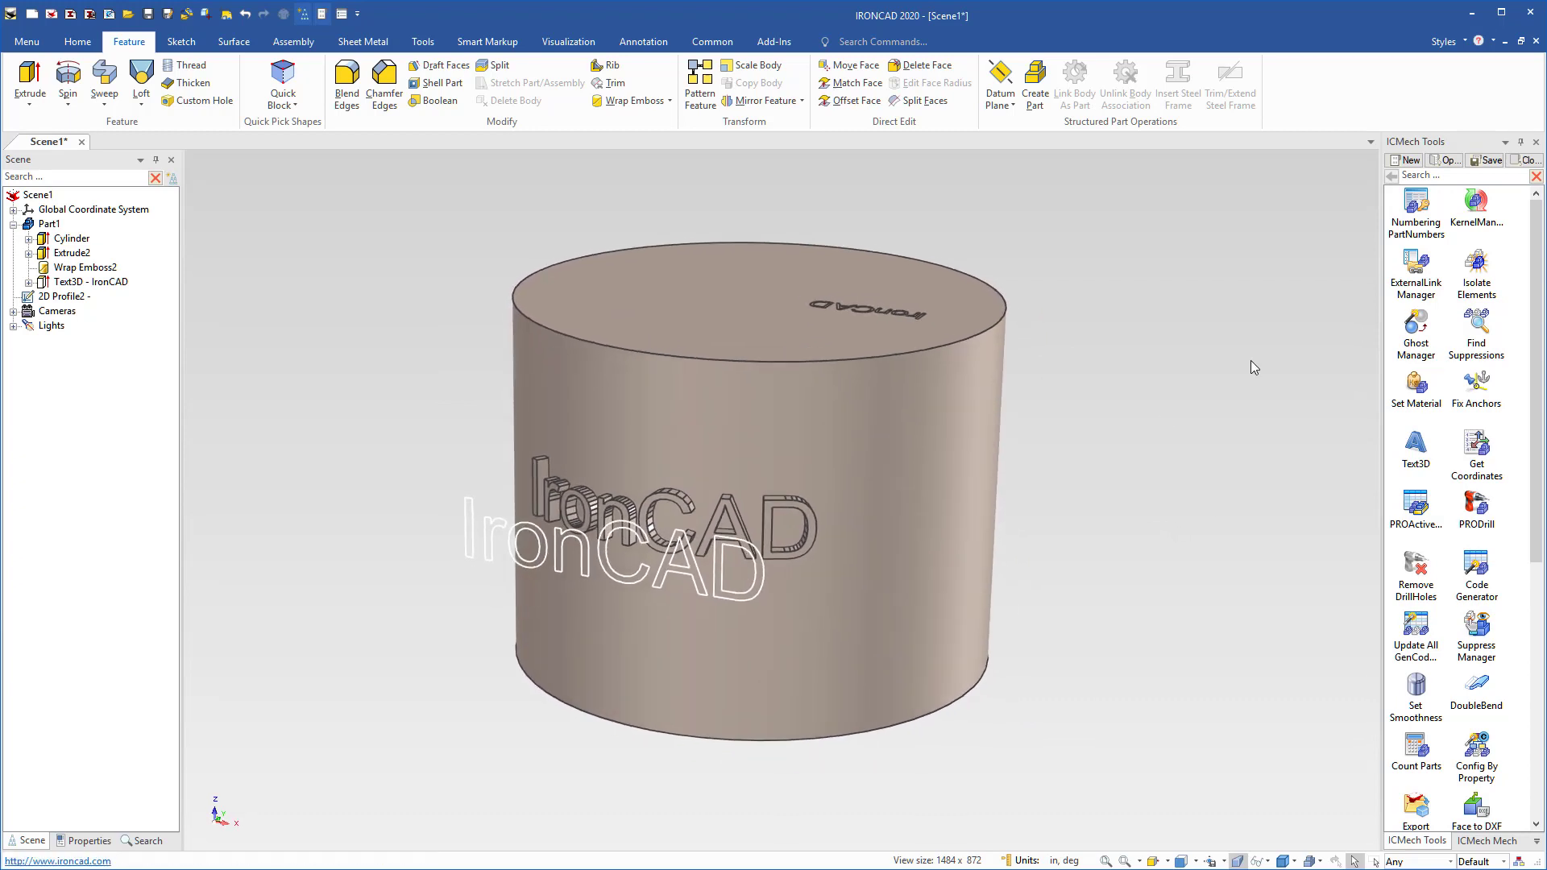